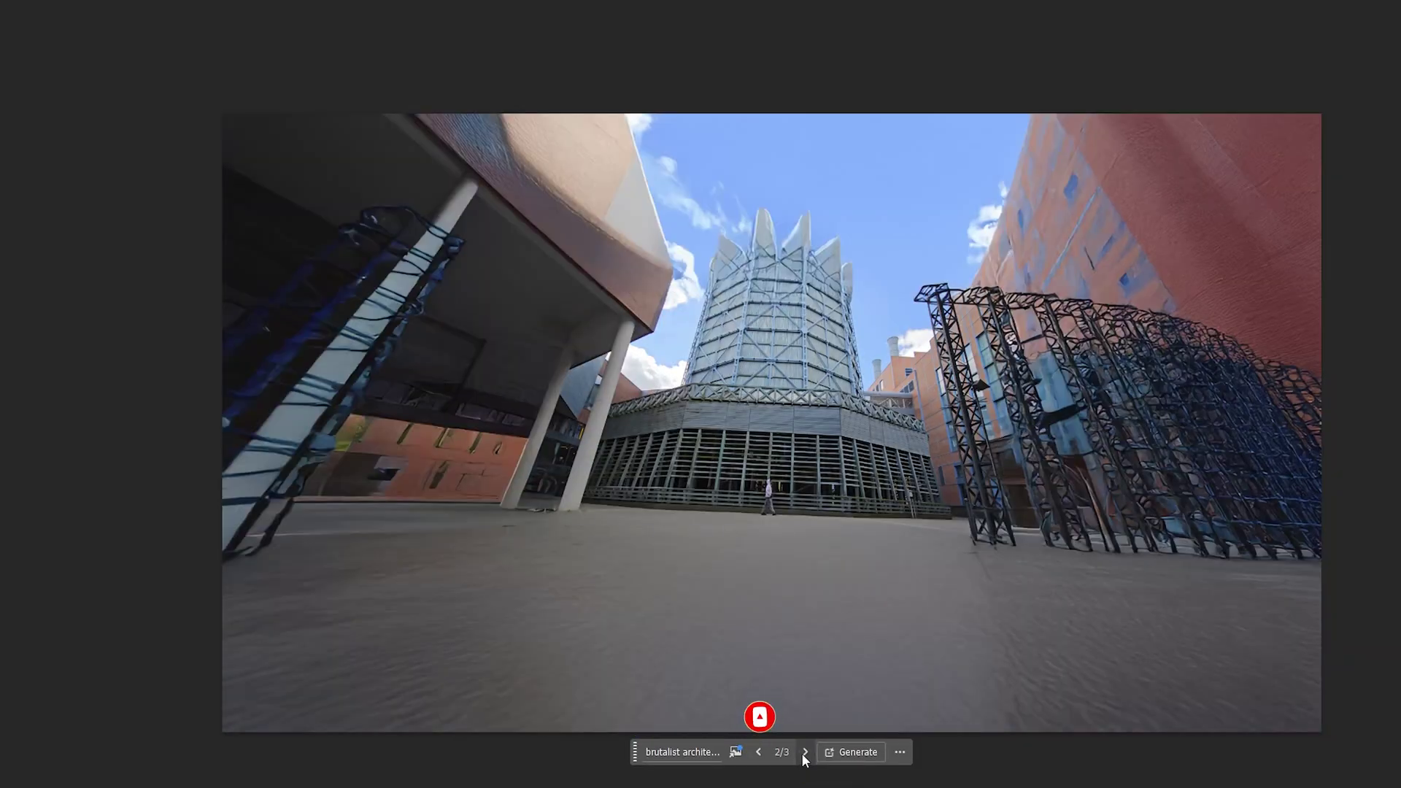
Cycle through the generated brutalist architecture backgrounds to the third of three variations.
left_click(803, 756)
left_click(803, 757)
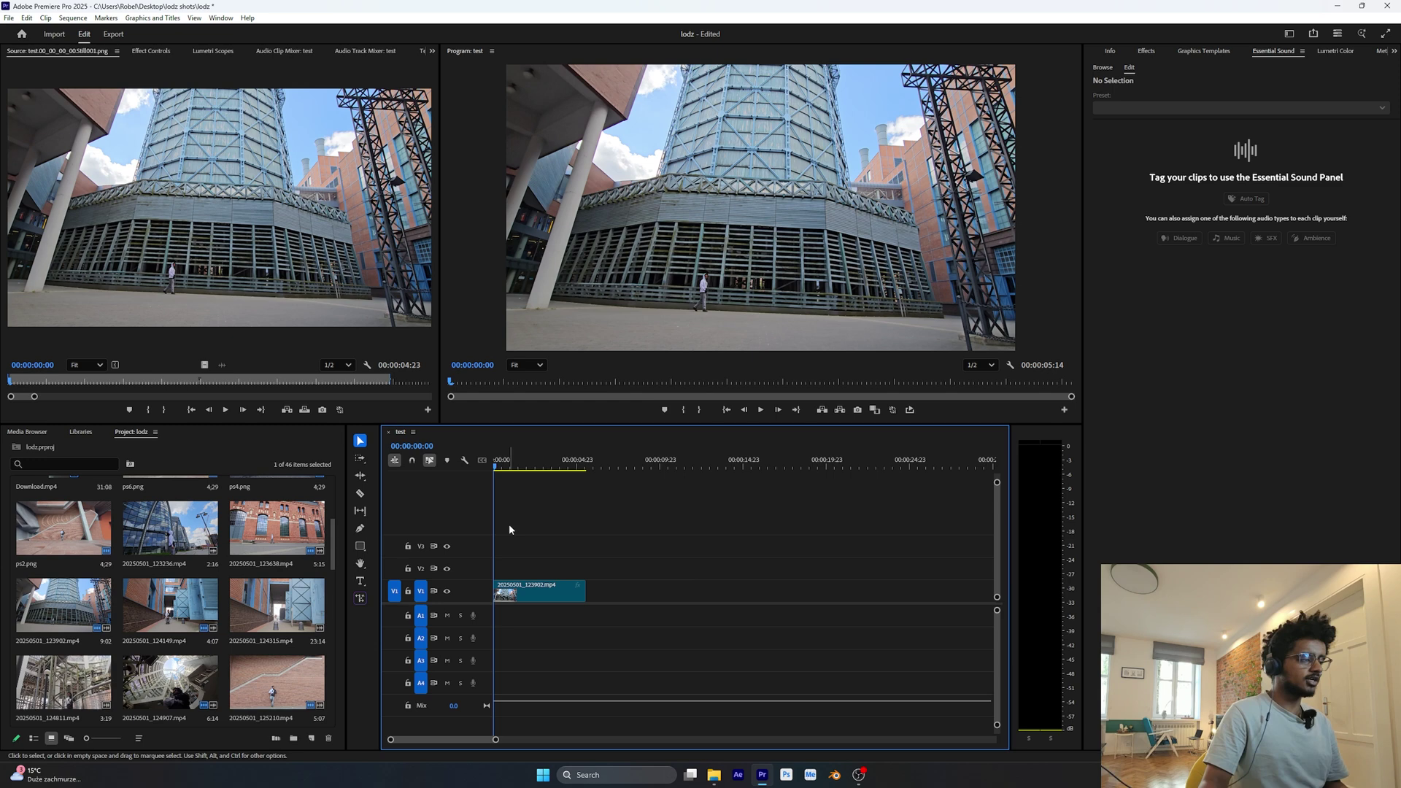
Scrub the timeline to 00:00:02:09, with the figure before the tower, leaving monitor buttons unchanged.
left_click_drag(508, 468, 572, 470)
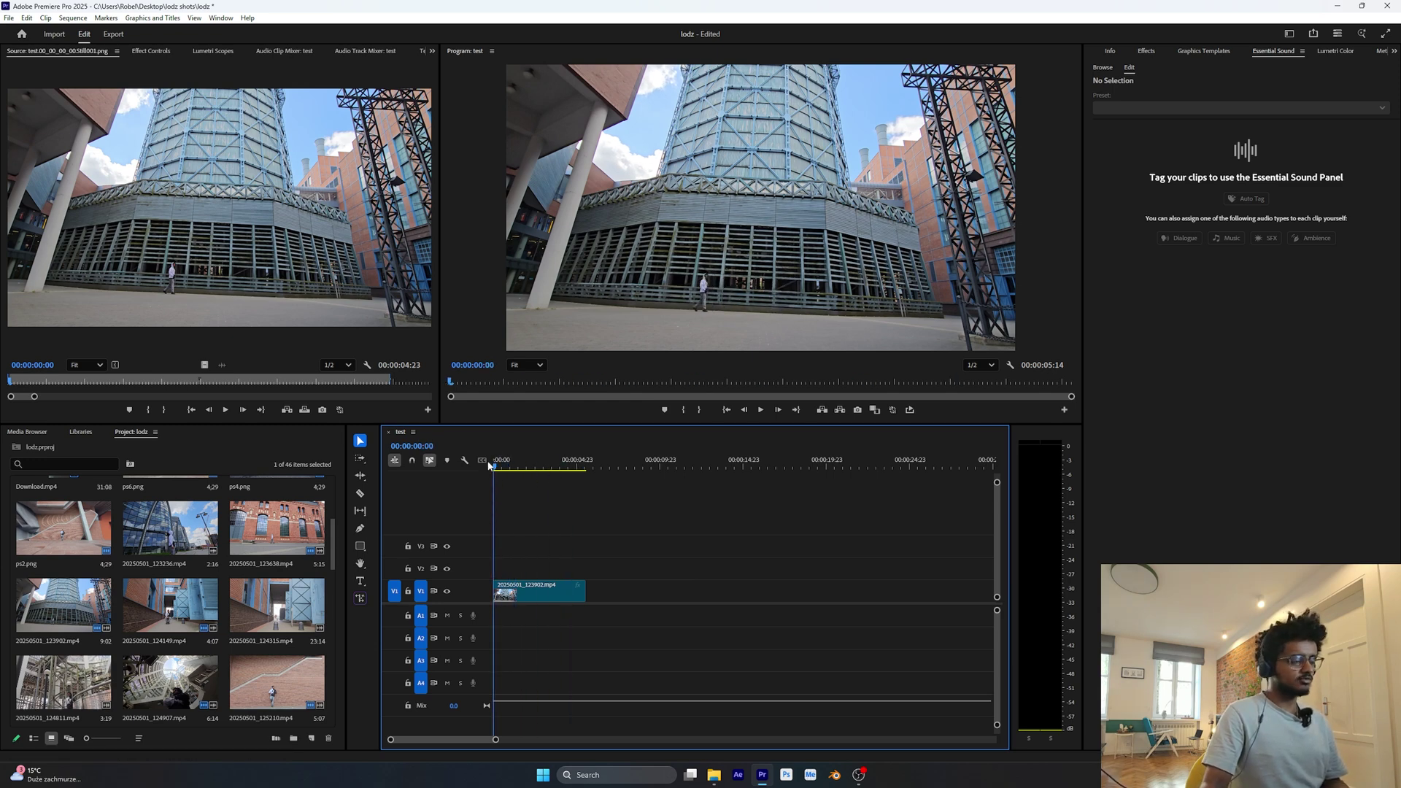
left_click_drag(497, 468, 546, 472)
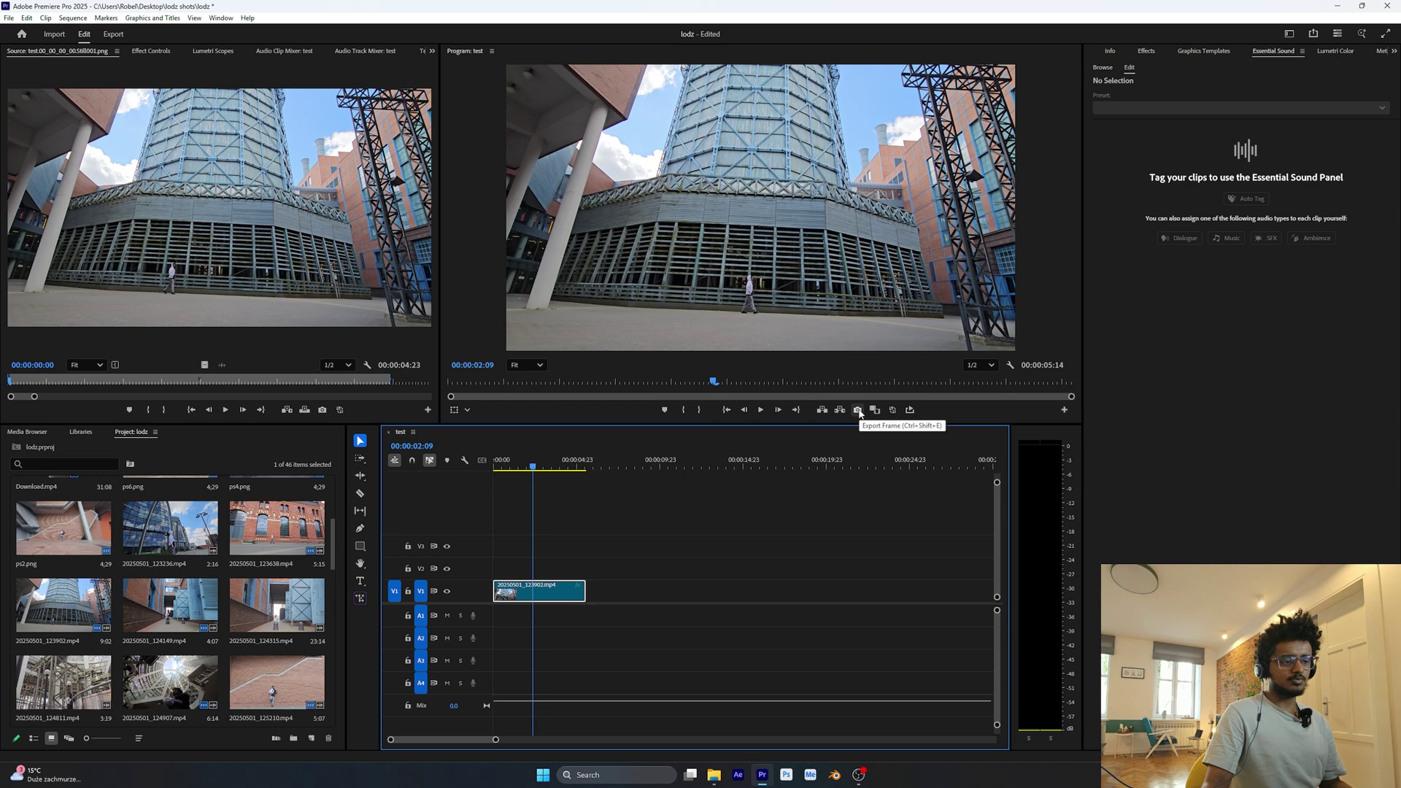
left_click(1067, 413)
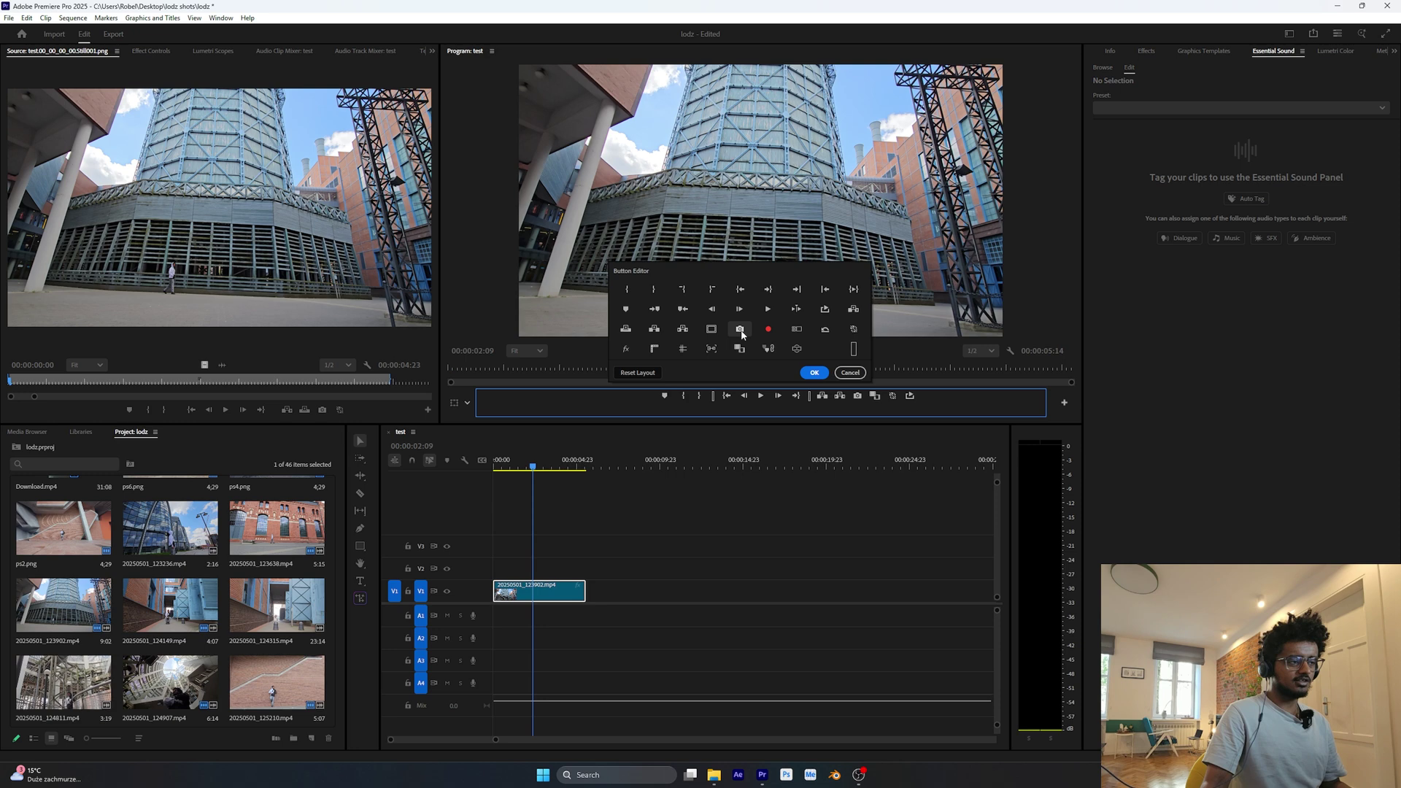
left_click(948, 400)
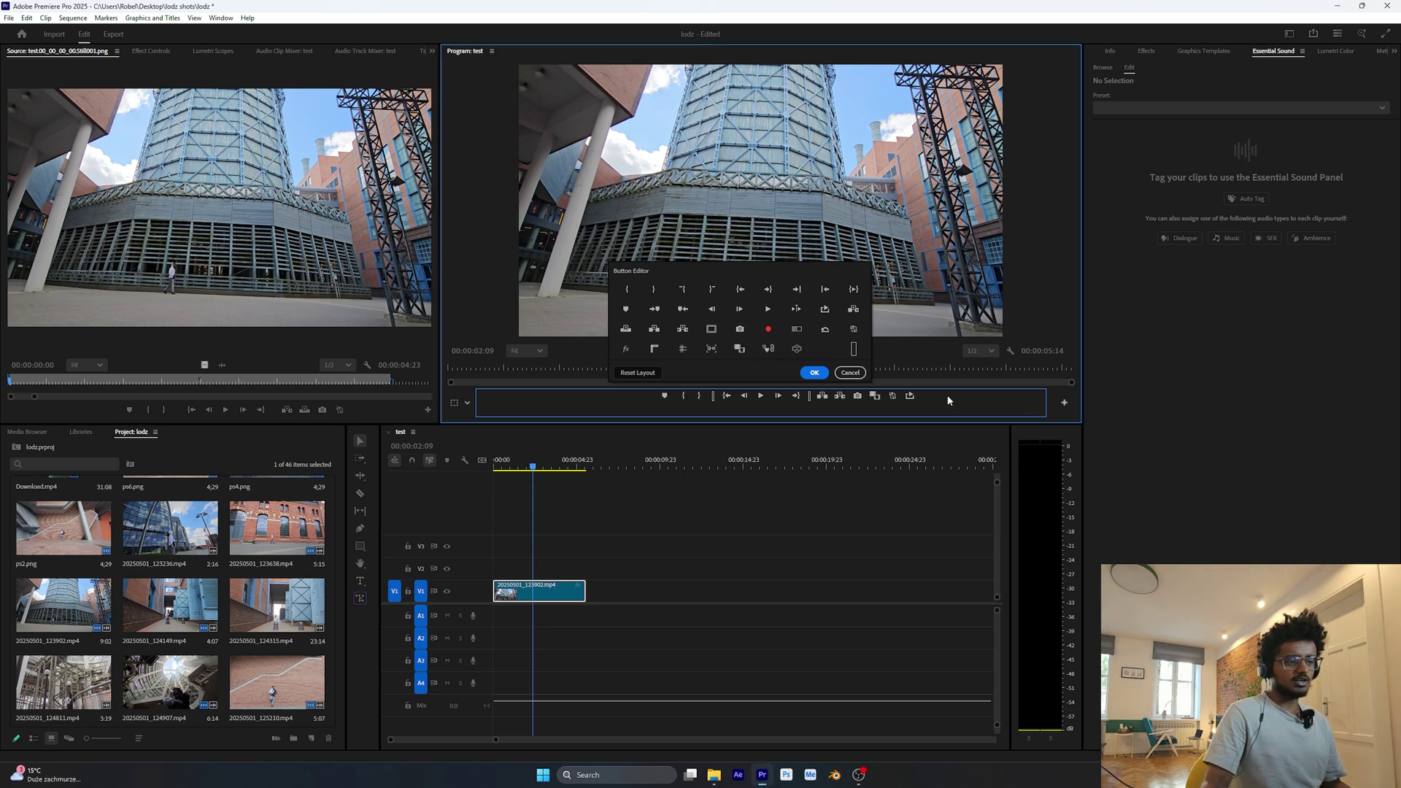
left_click(850, 373)
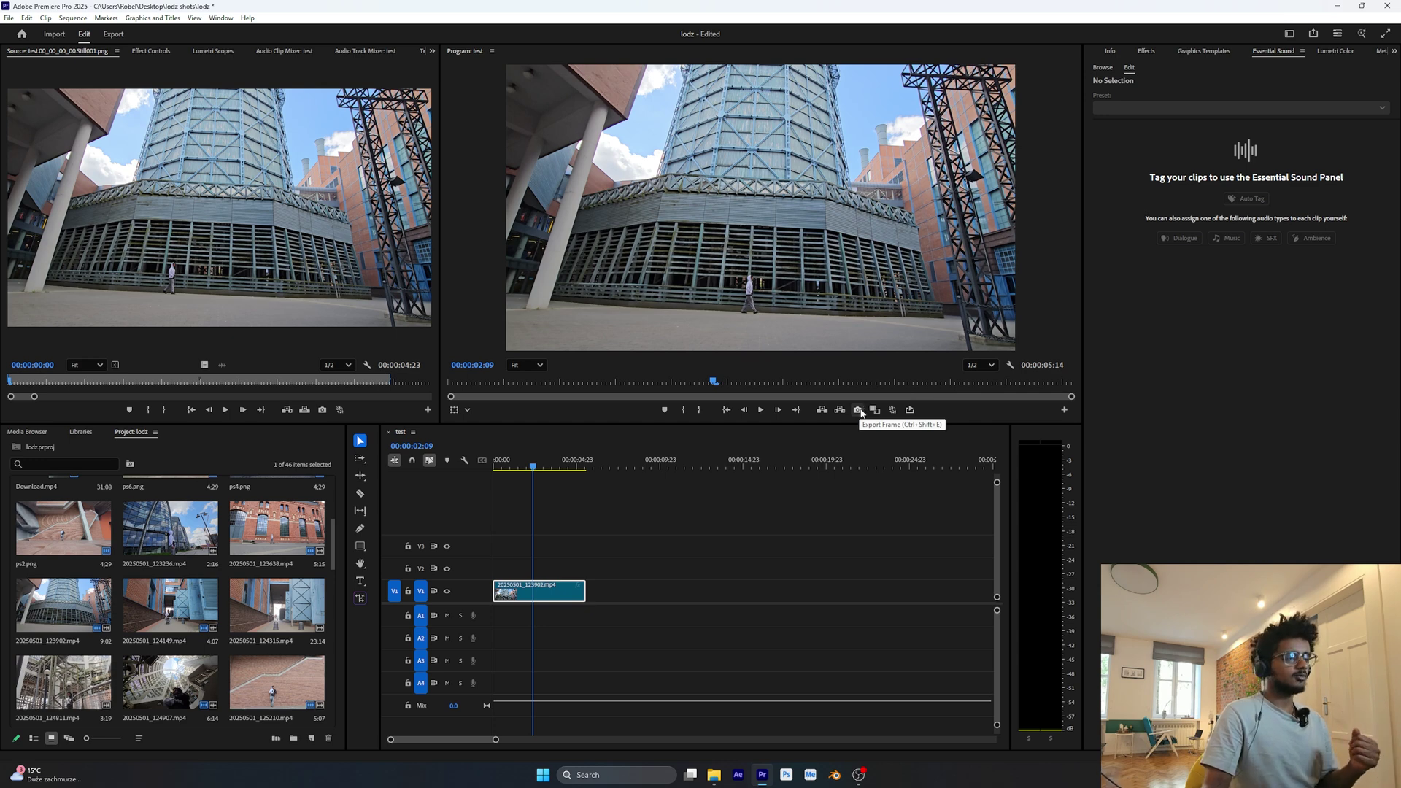
Export the 00:00:02:09 frame as a PNG still into the lodz shots folder.
left_click(858, 411)
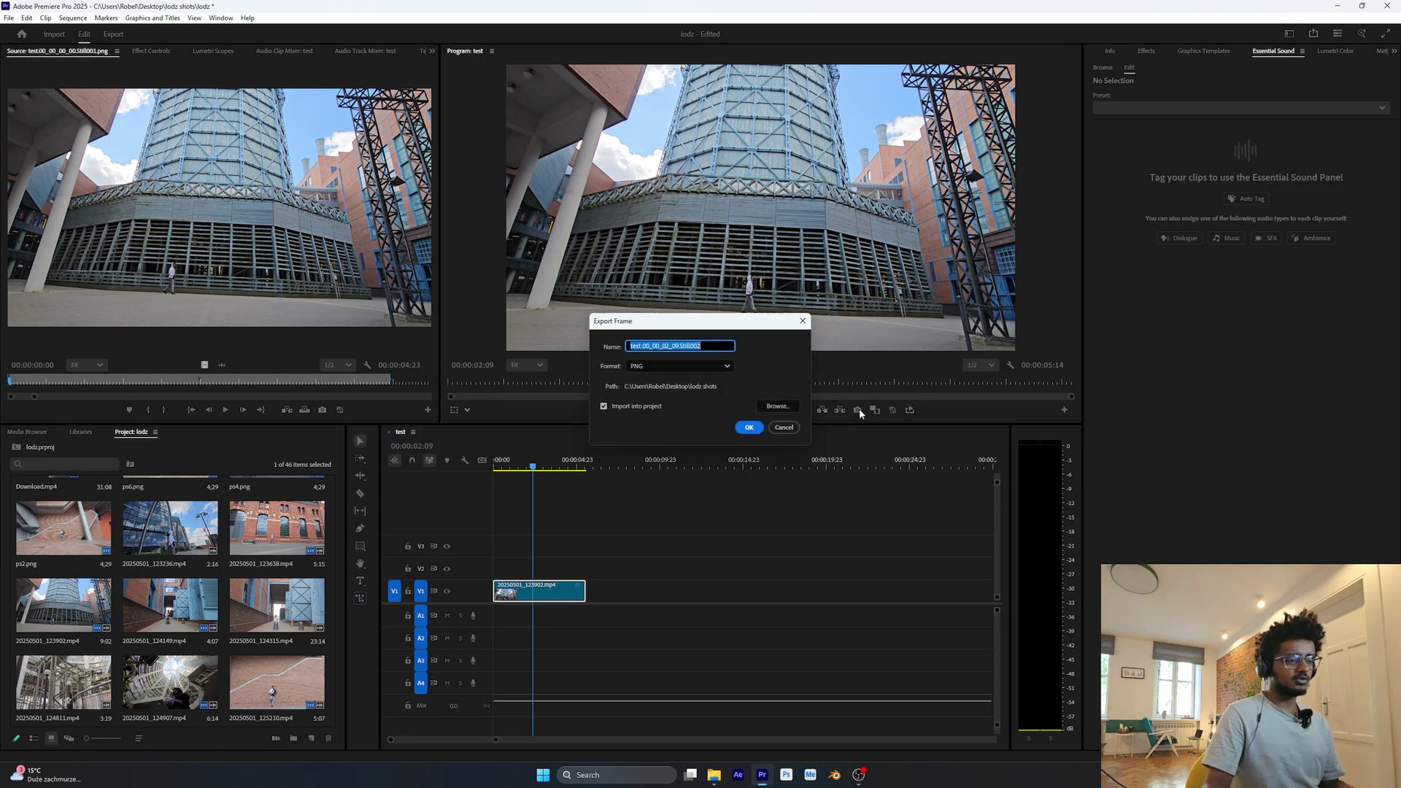
left_click(719, 367)
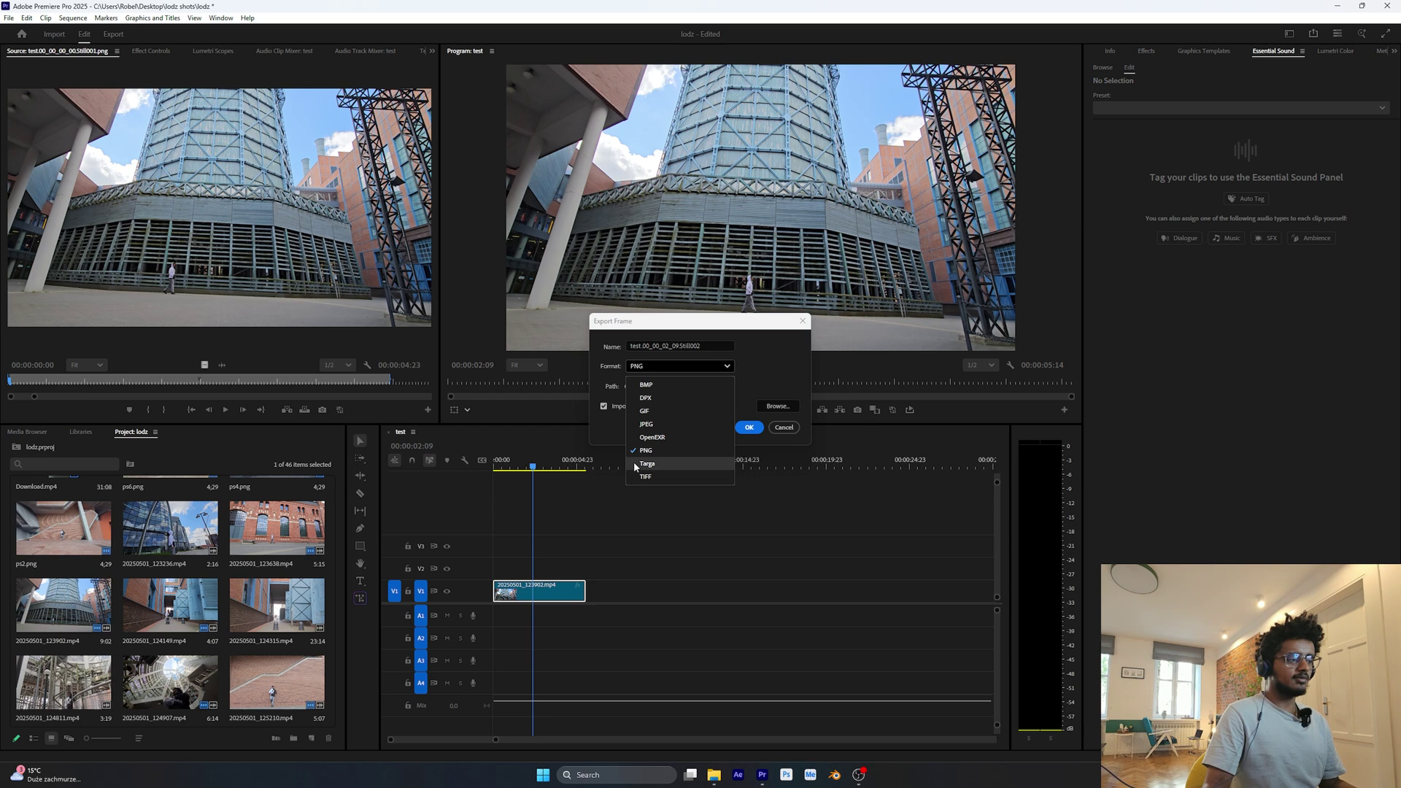
left_click(788, 373)
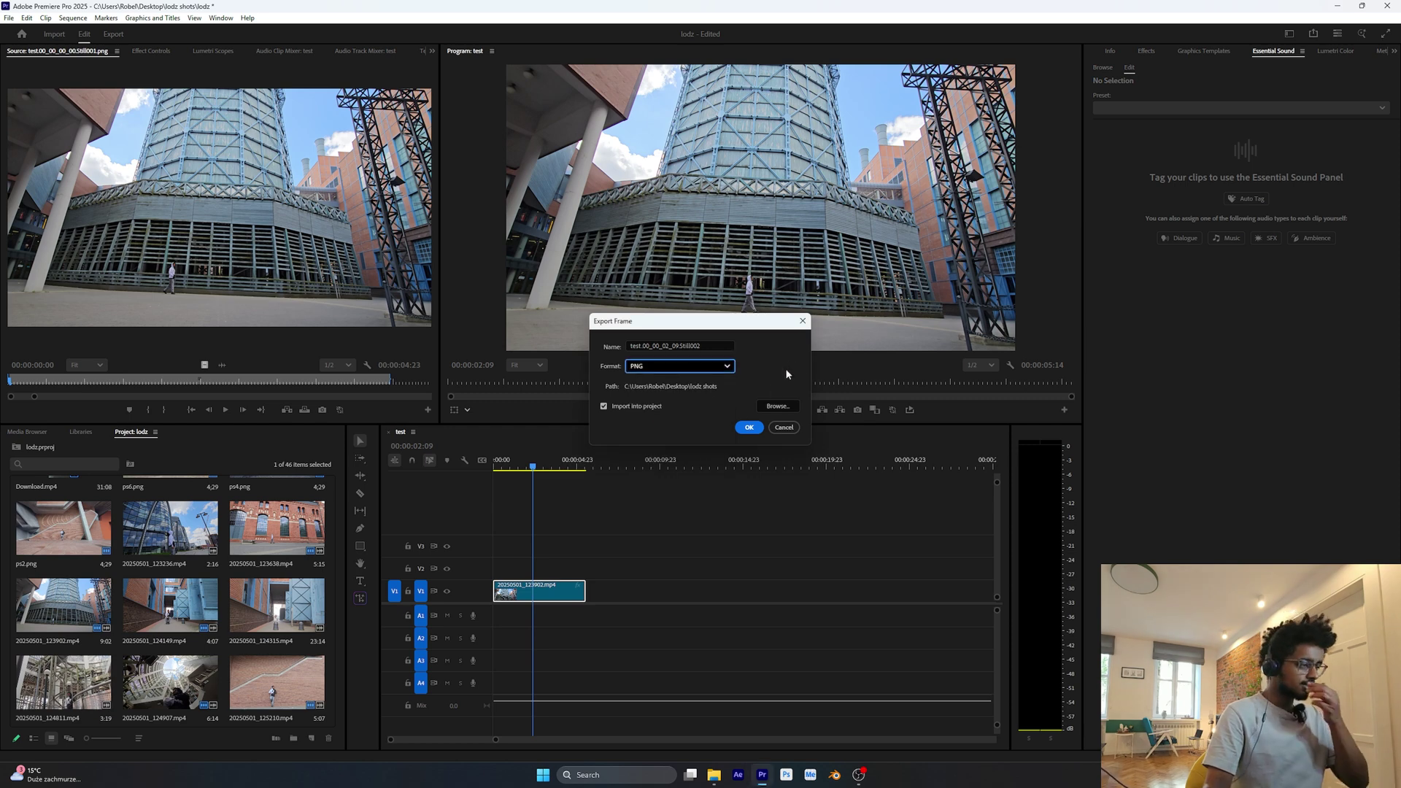
left_click(777, 407)
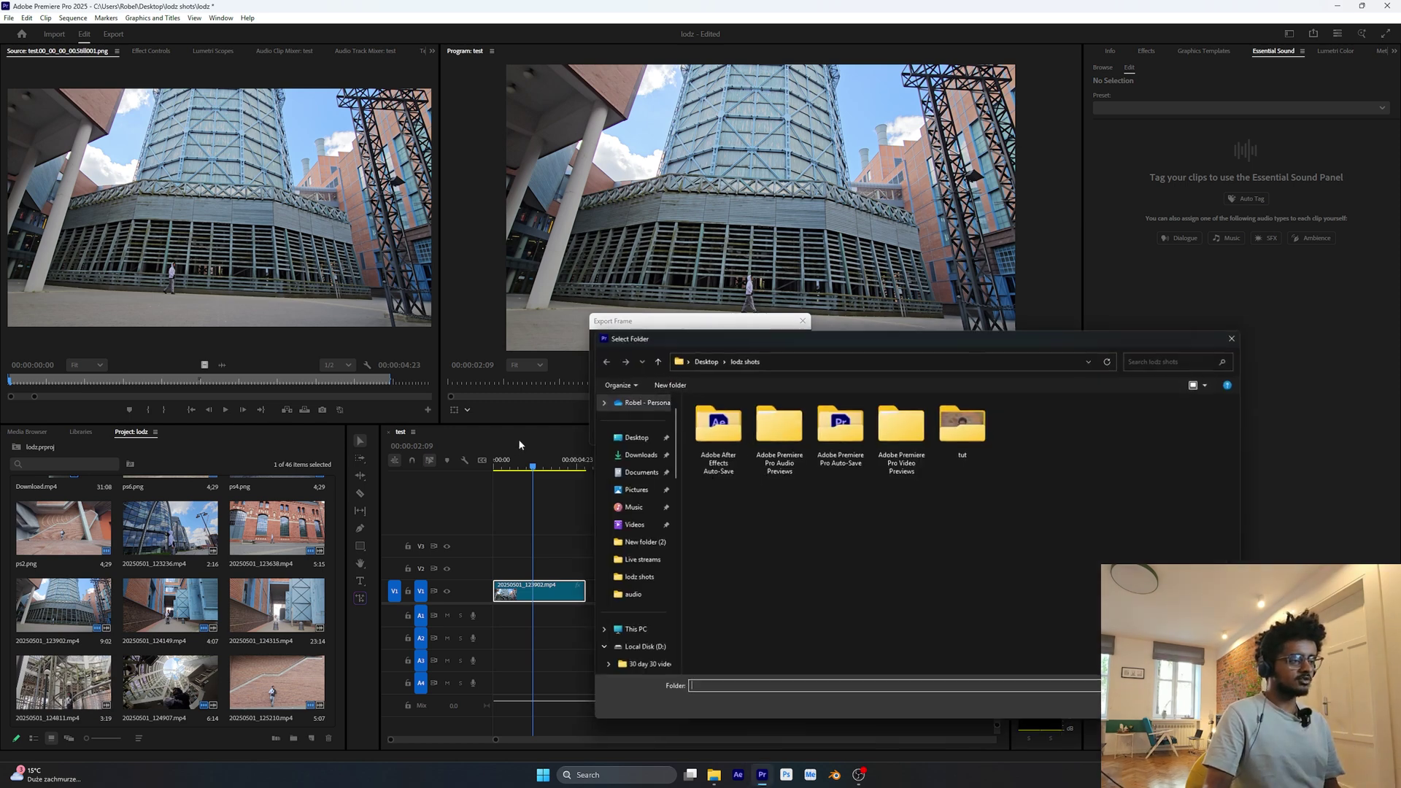
key("Return")
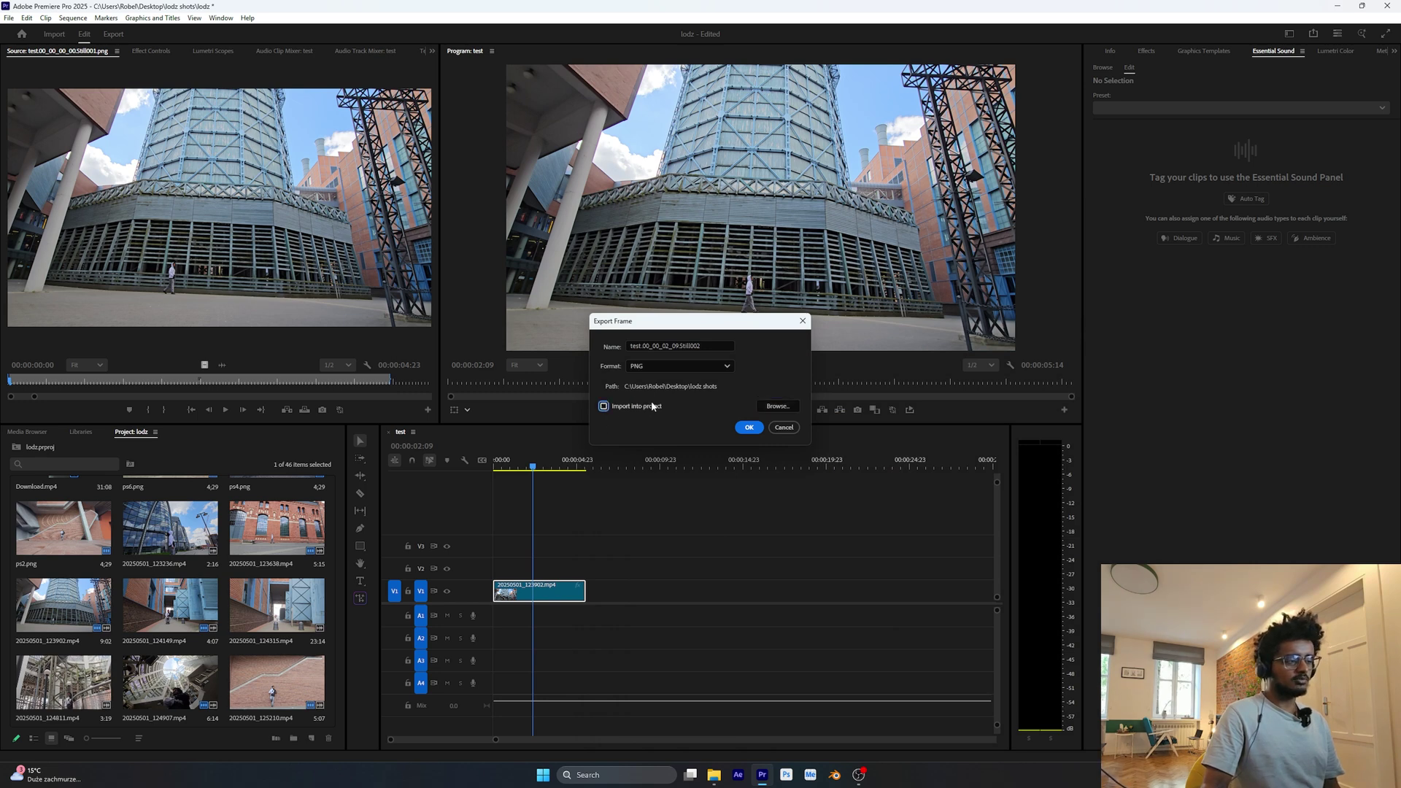
left_click(750, 428)
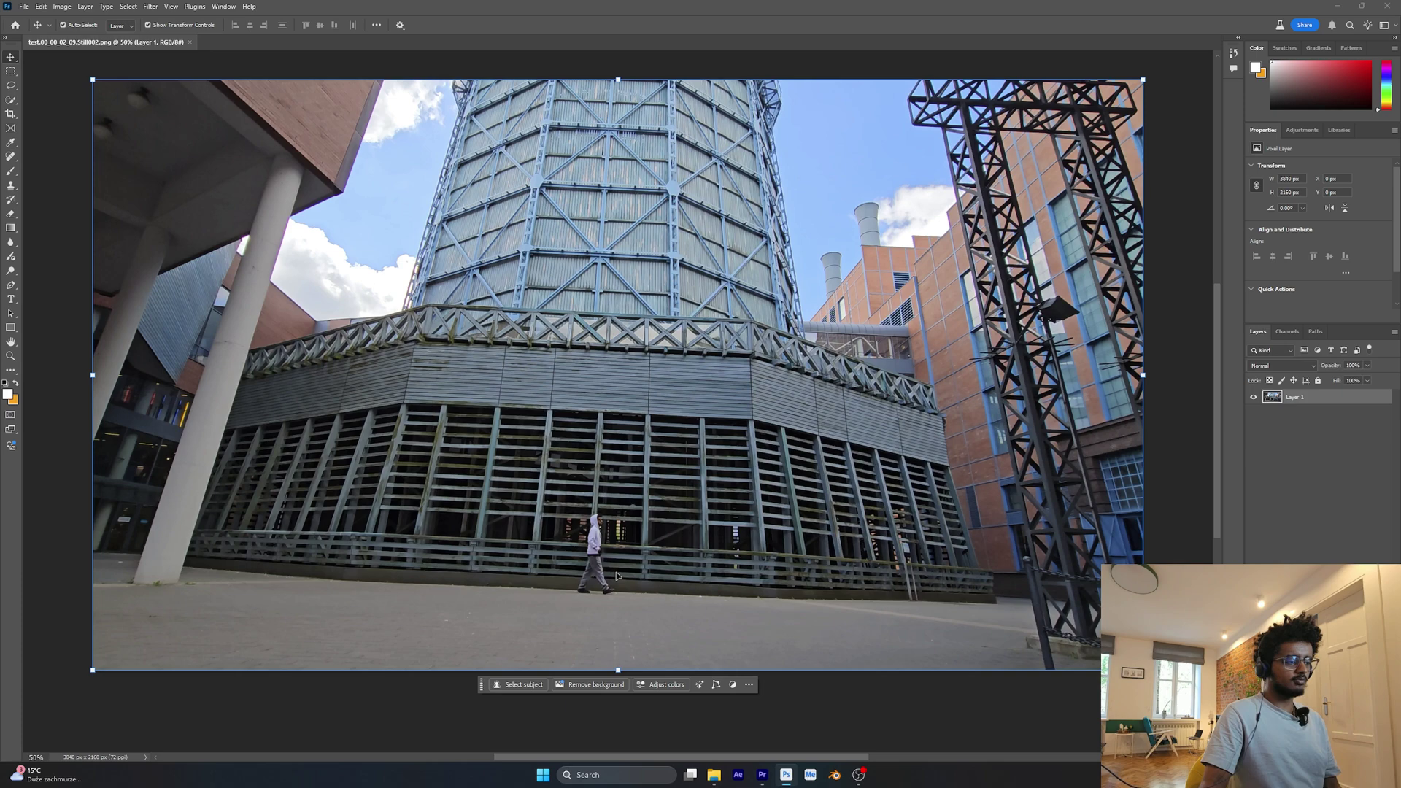
key("z")
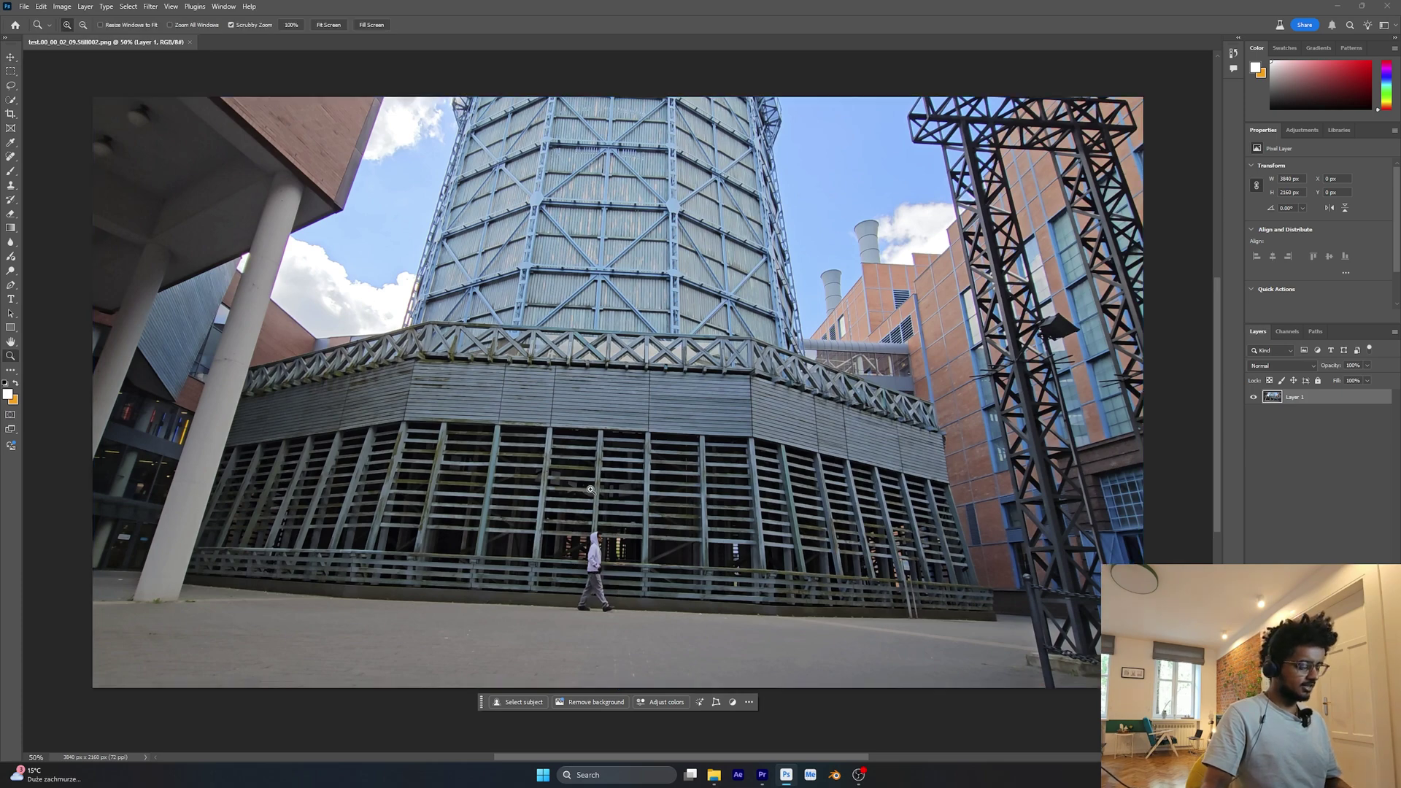
scroll(590, 485, "down", 3)
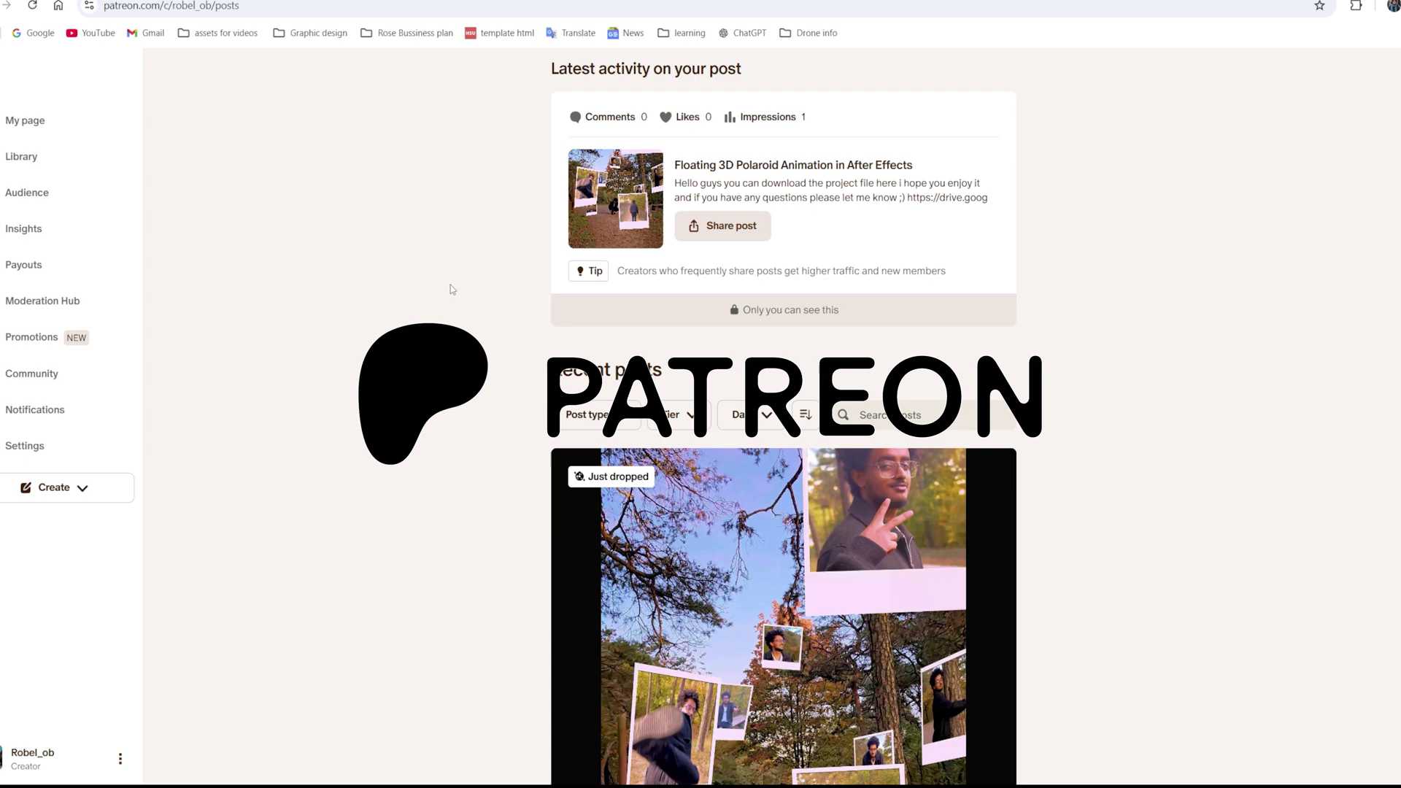
scroll(440, 290, "down", 2)
scroll(440, 284, "down", 15)
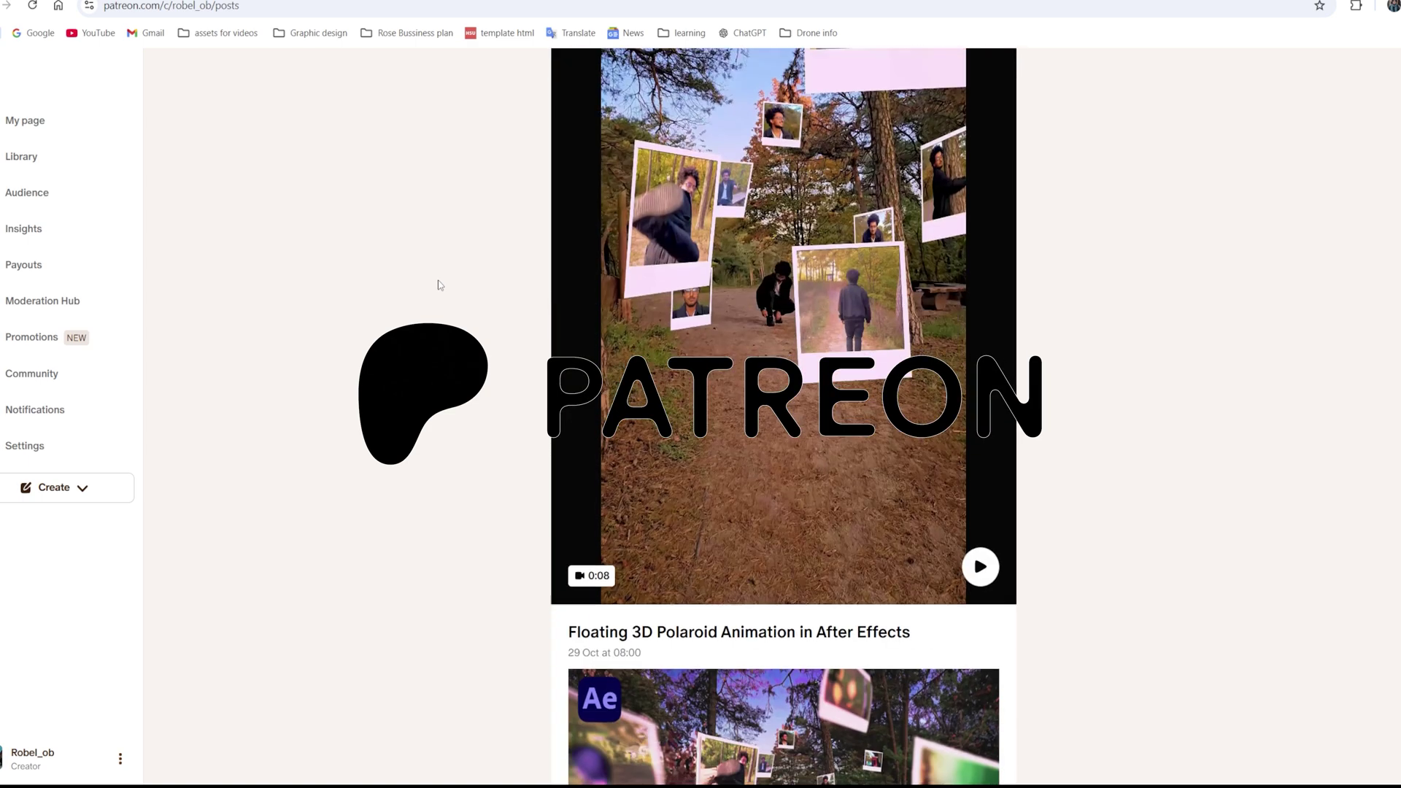
scroll(347, 292, "down", 20)
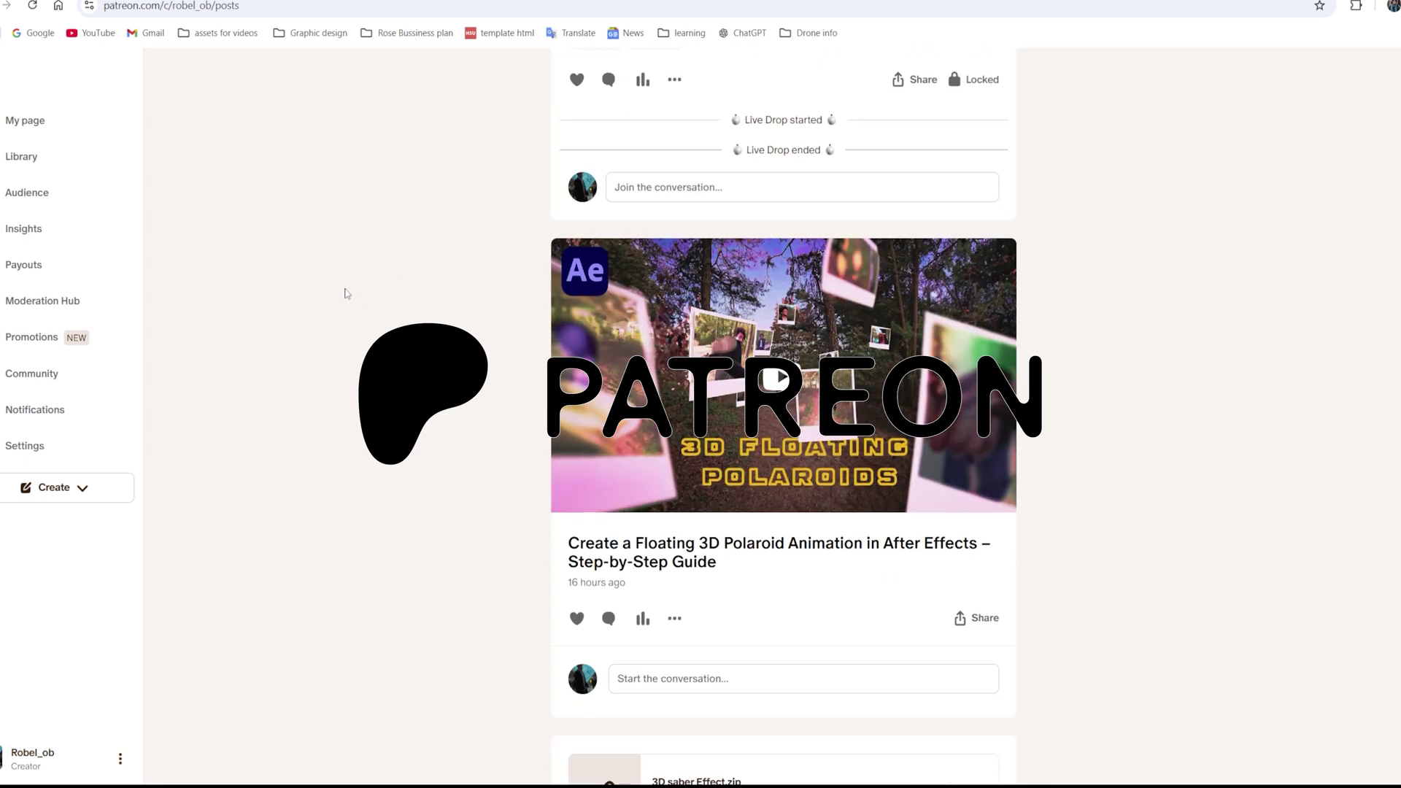
scroll(347, 291, "down", 20)
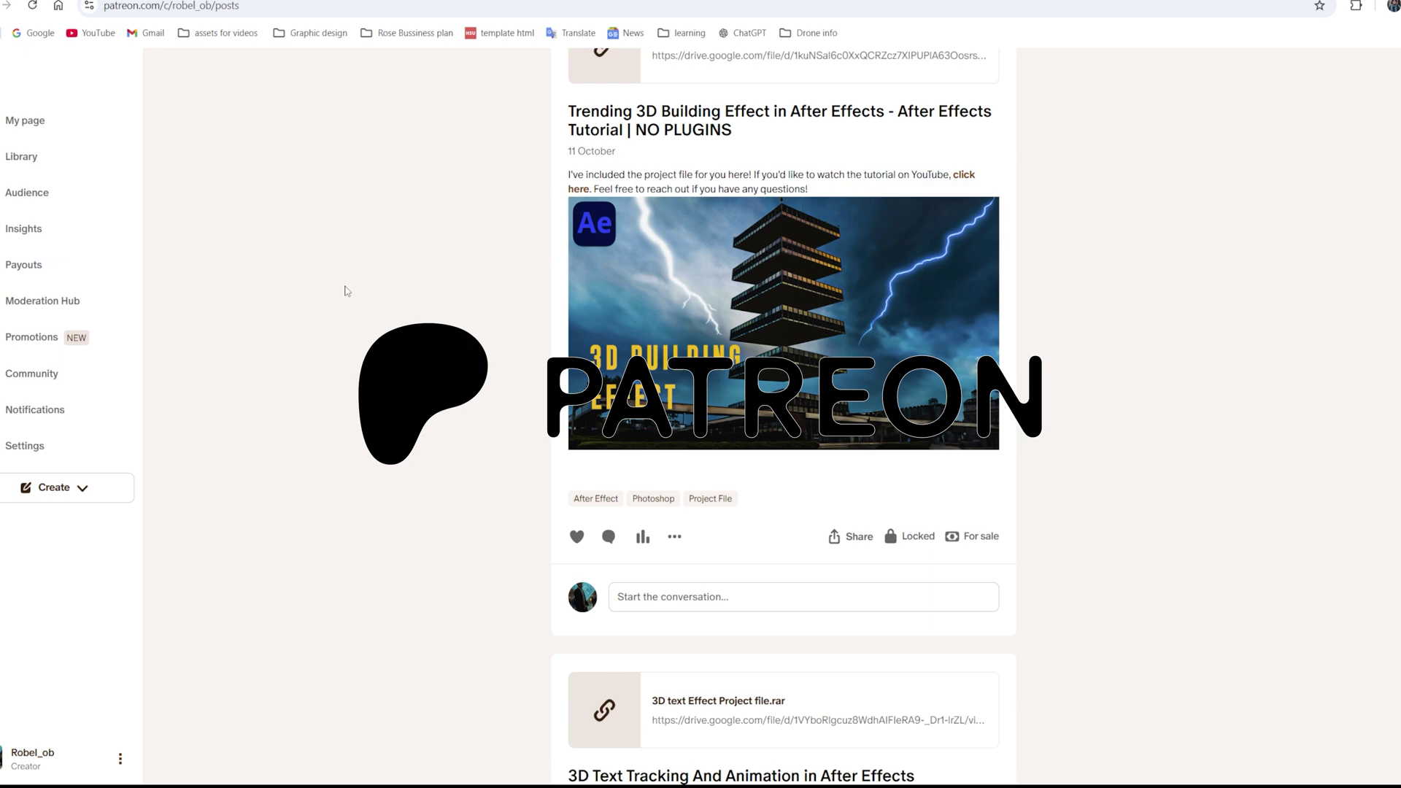
scroll(347, 291, "down", 6)
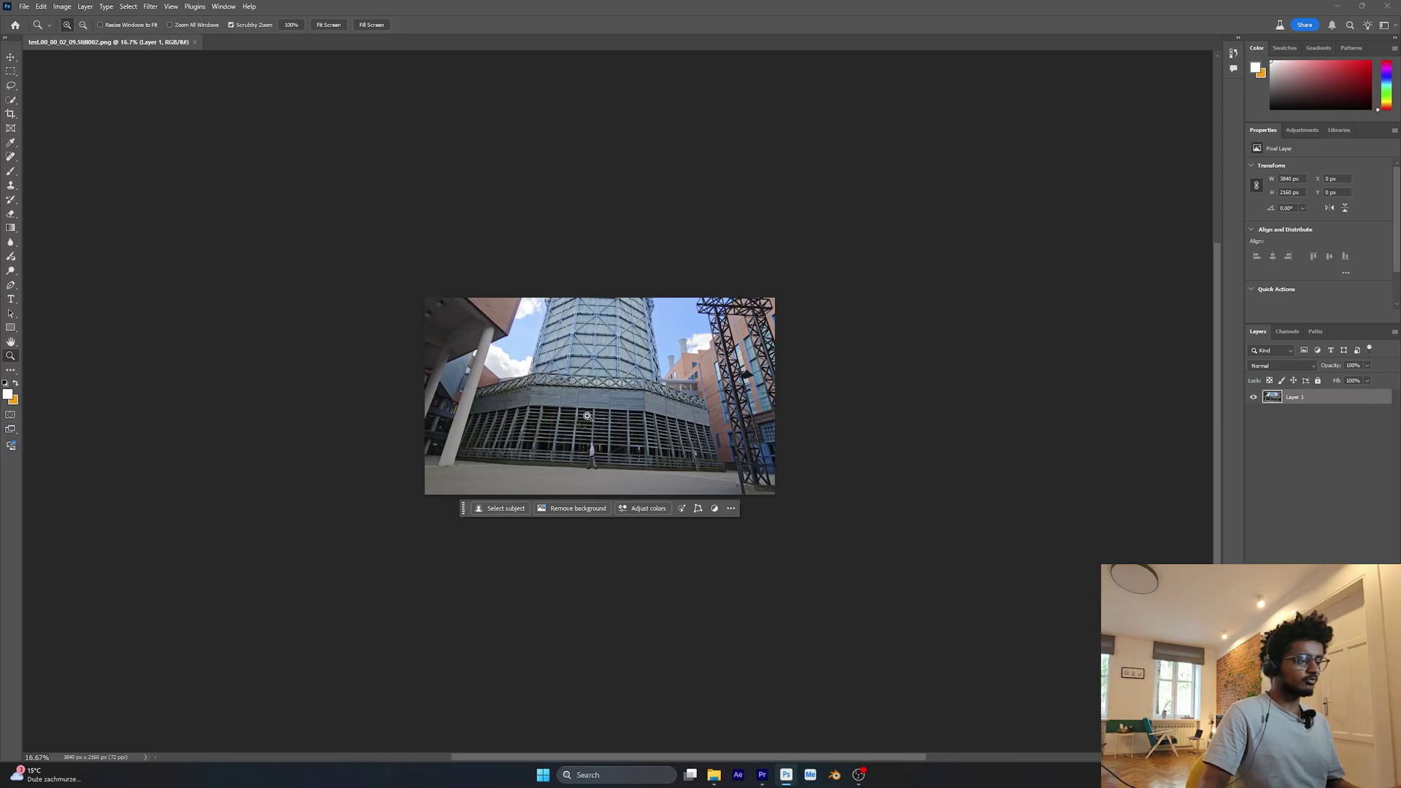
Set a 16:9 crop extending far past the photo on every side, nudging the photo slightly.
left_click(592, 421, "alt")
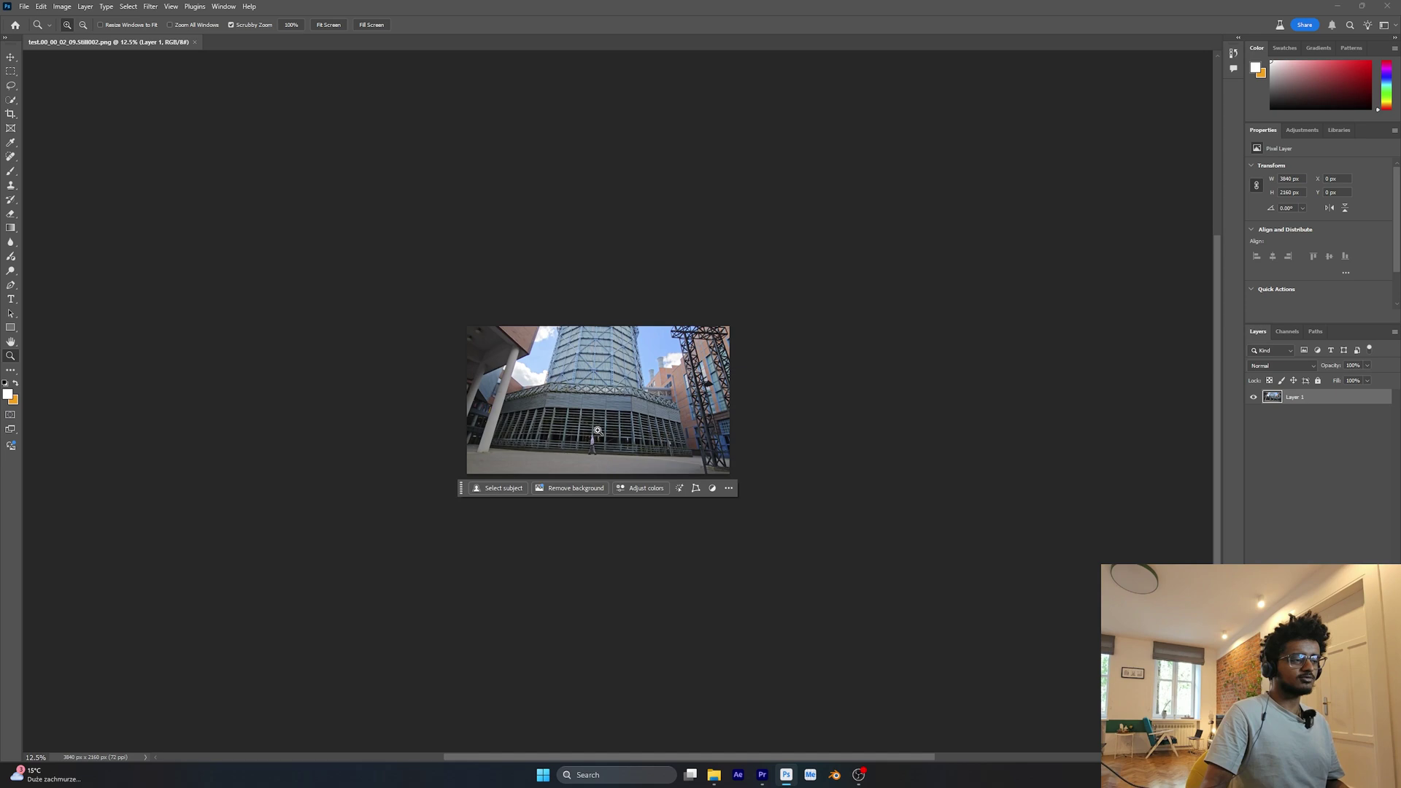
left_click(598, 430)
key("v")
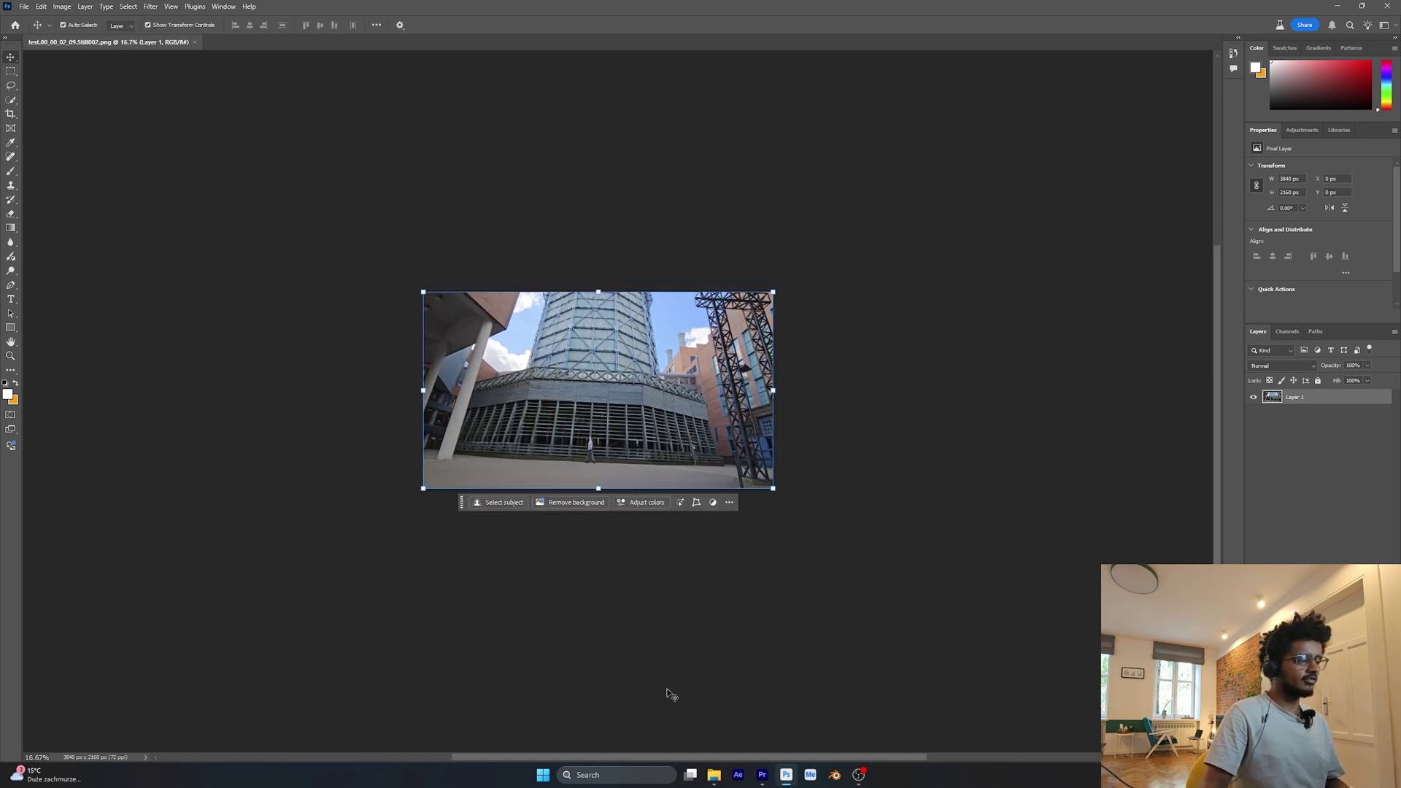
left_click(643, 624)
left_click(730, 438)
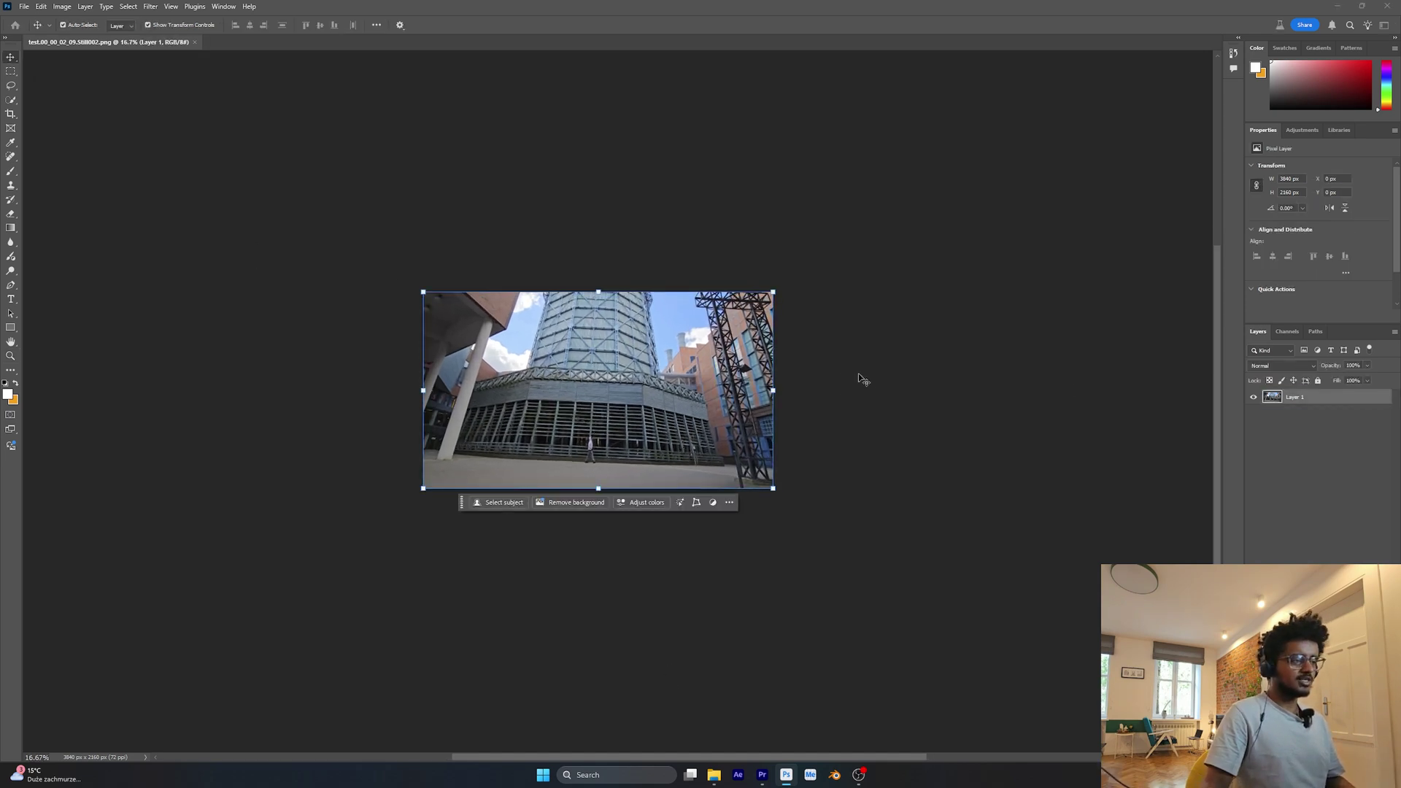
key("c")
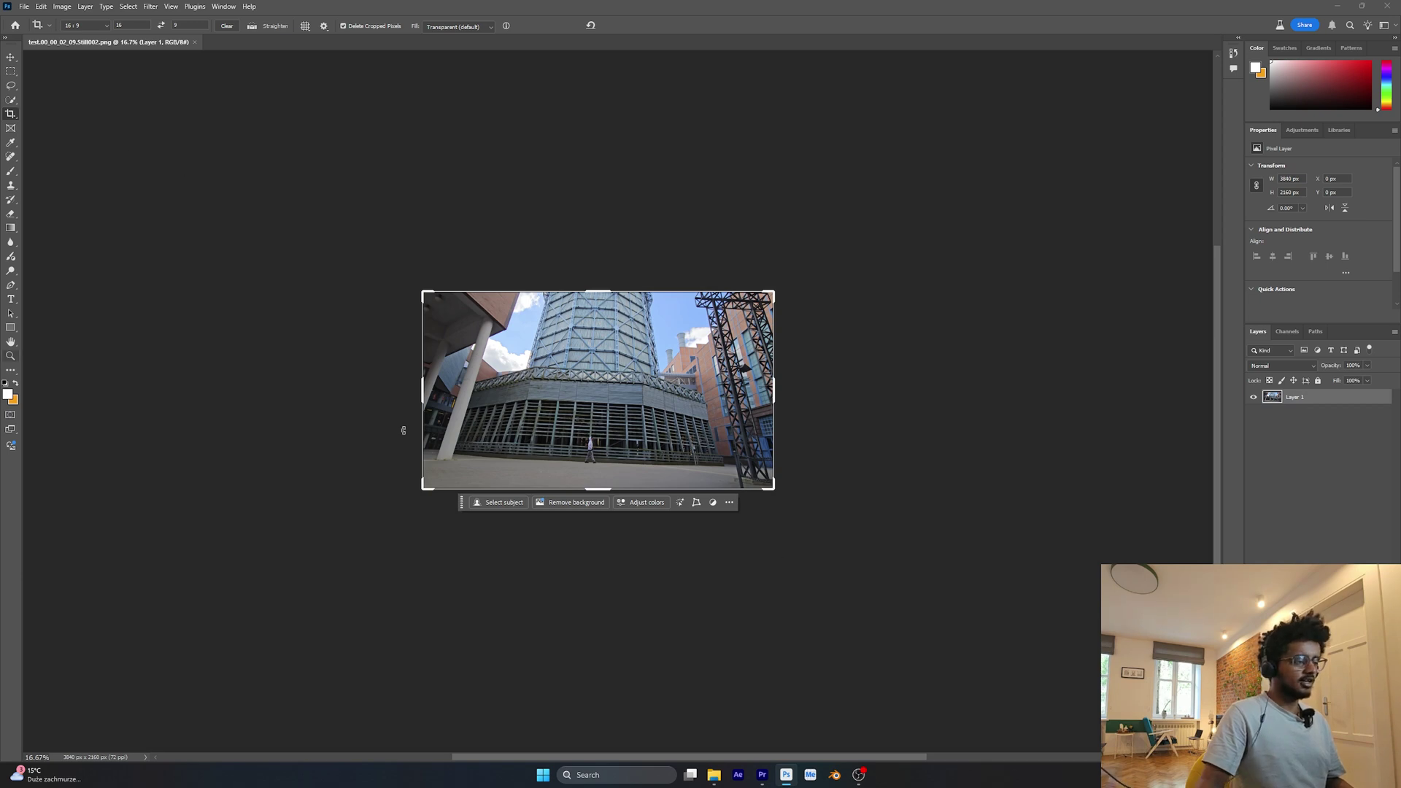
left_click(86, 25)
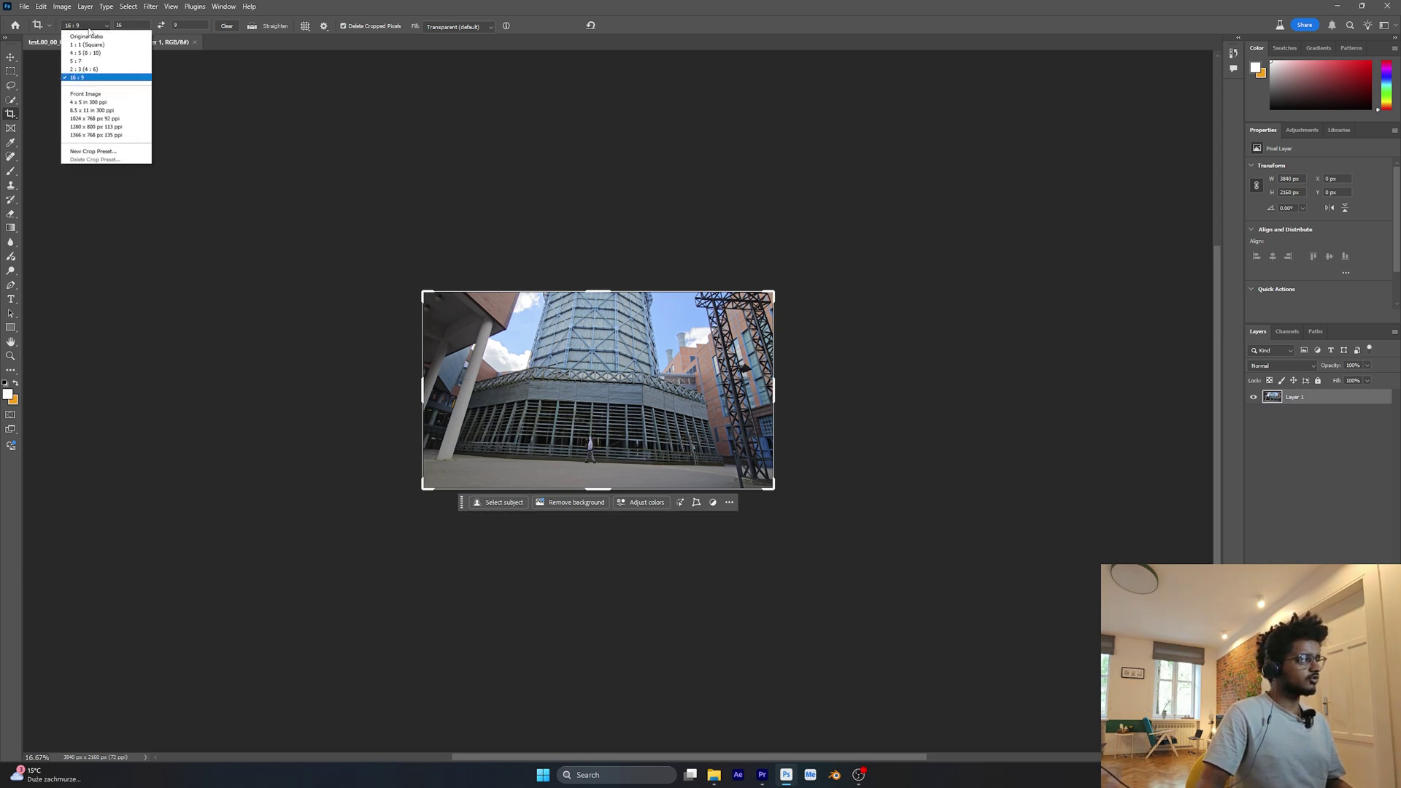
left_click(329, 107)
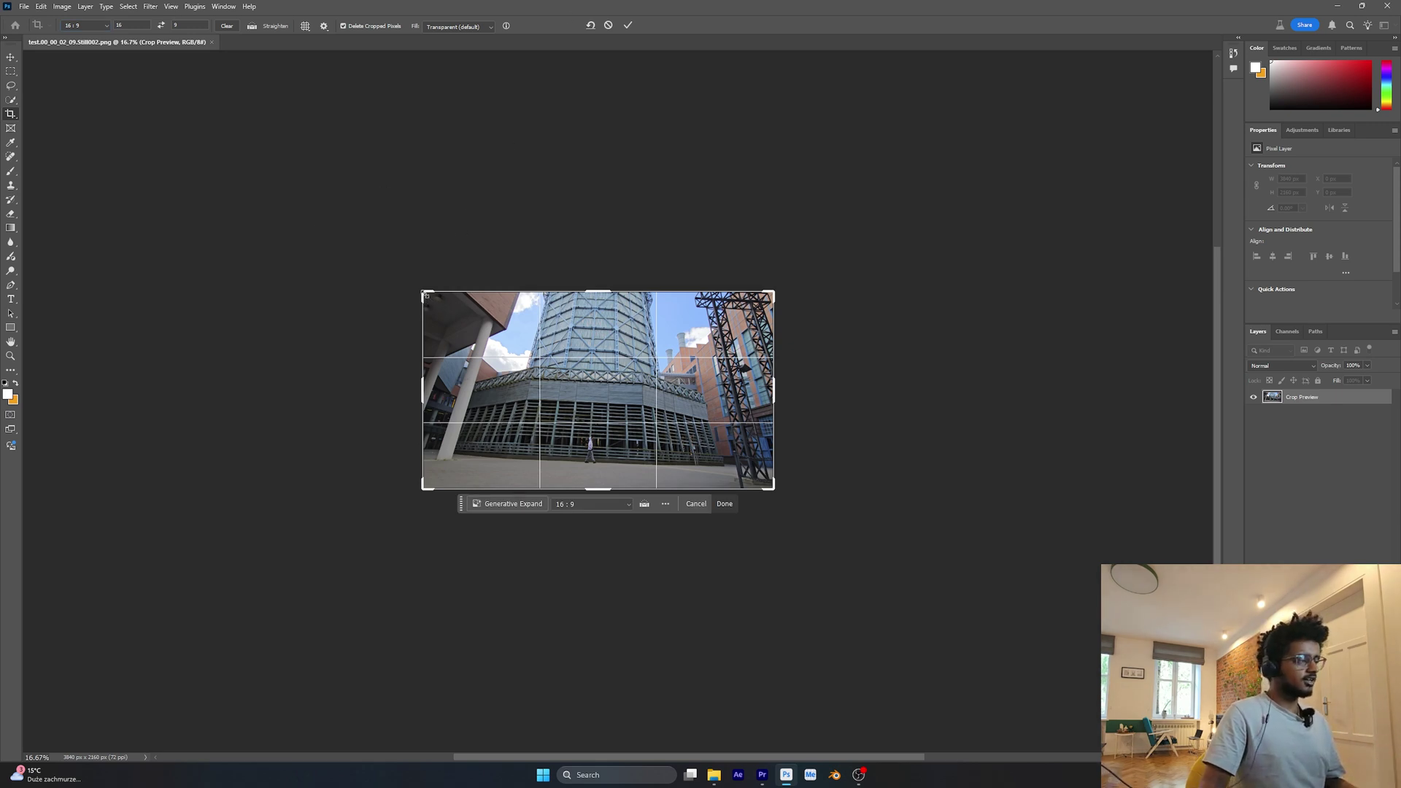
left_click_drag(427, 295, 211, 143)
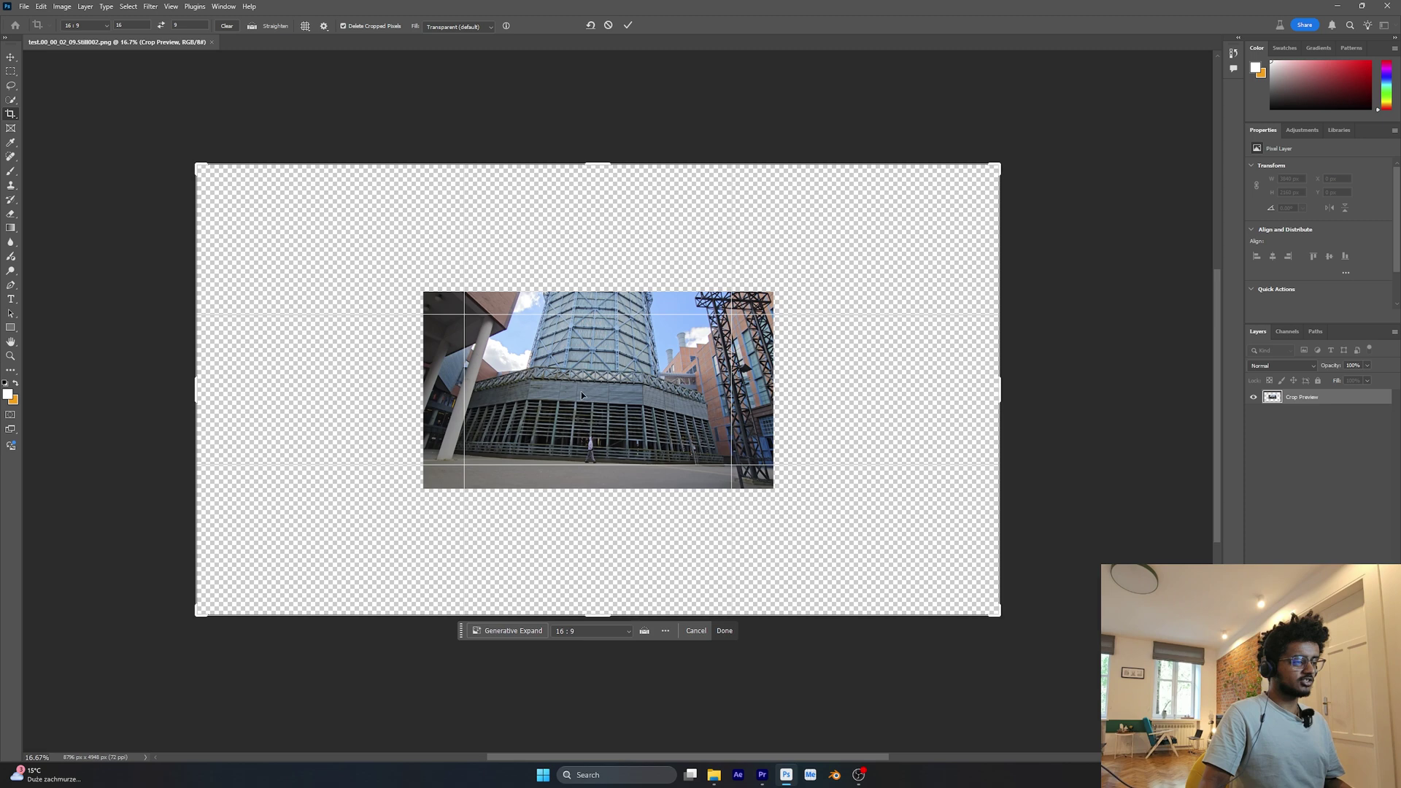
left_click_drag(581, 391, 599, 389)
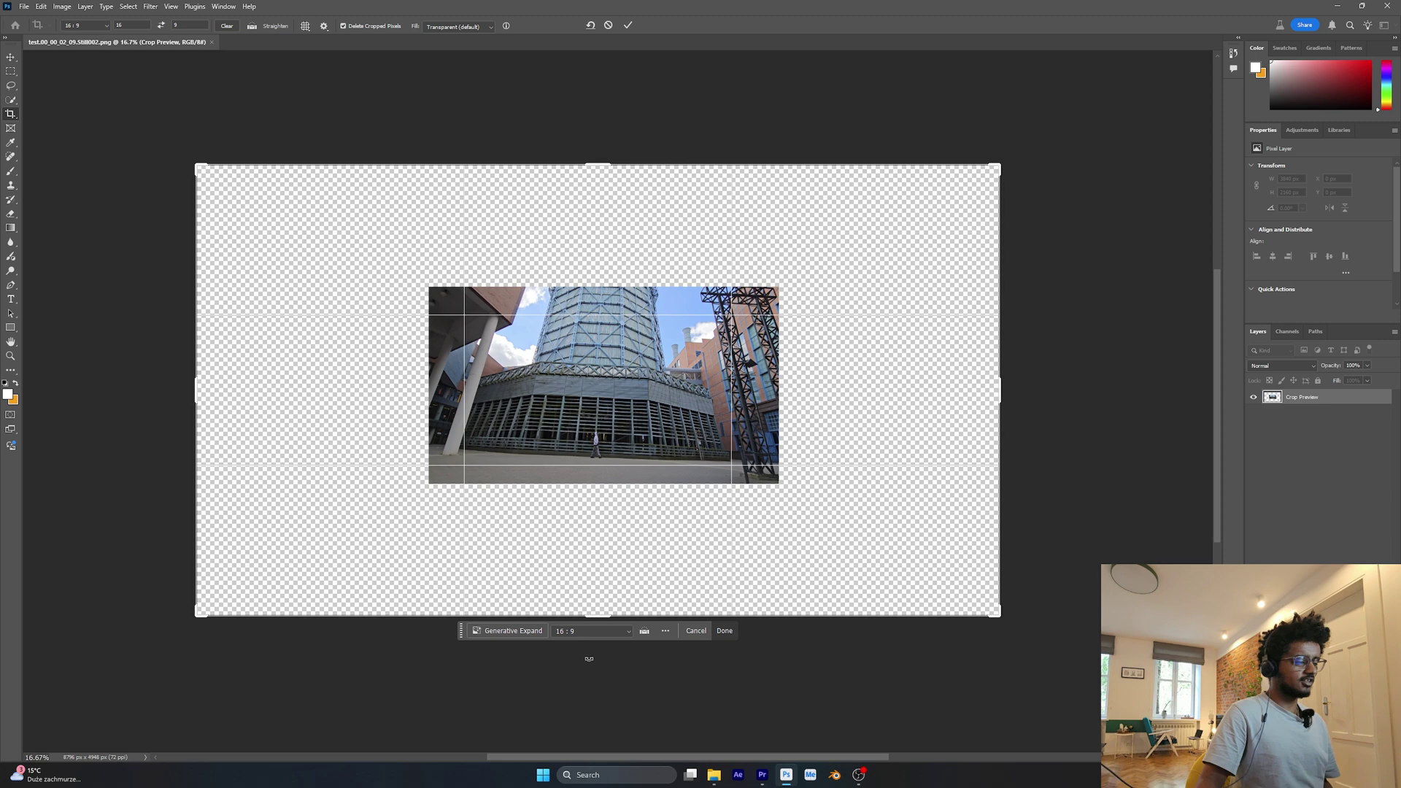
Generative Expand the empty margin with the prompt 'brutalist architecture buildings'.
left_click(505, 631)
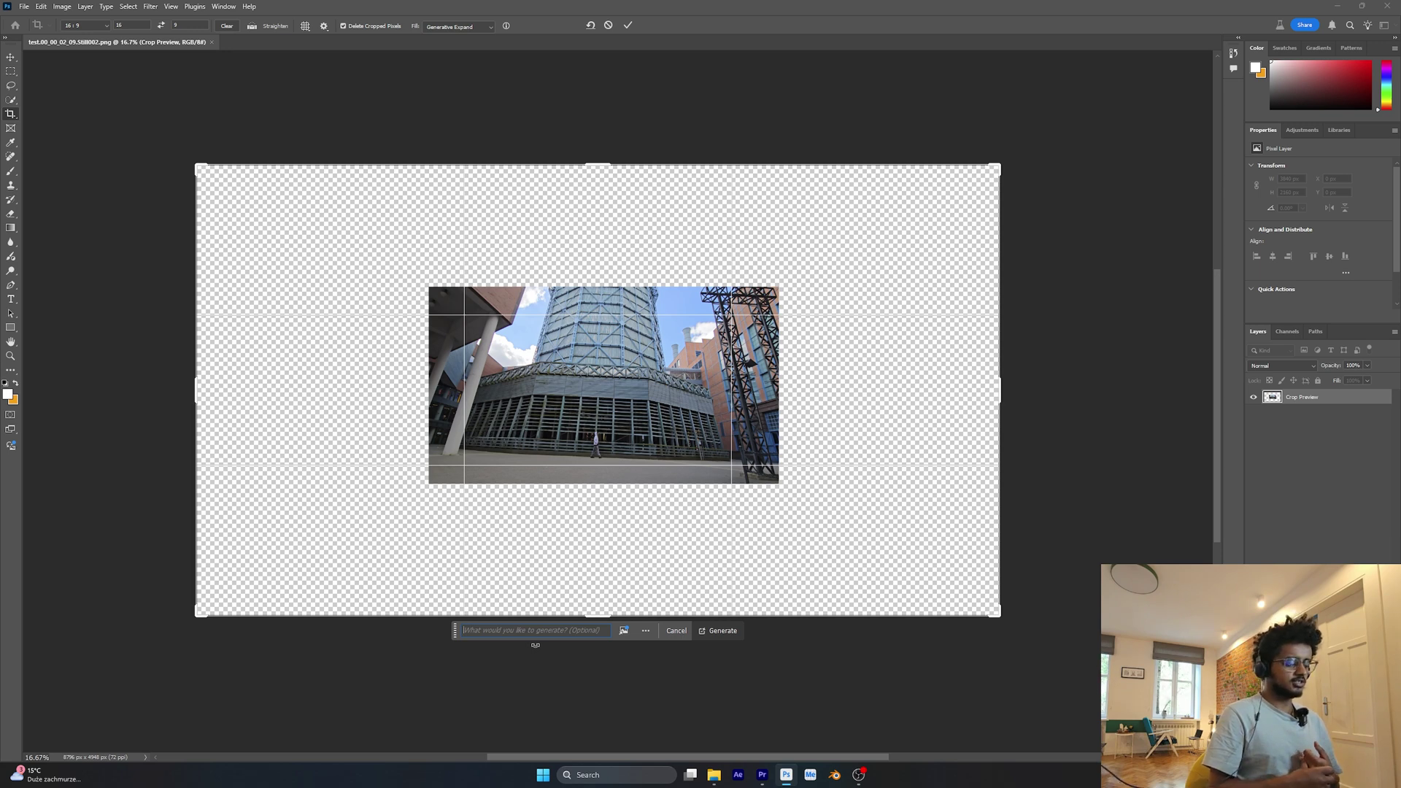
type("B")
key("BackSpace")
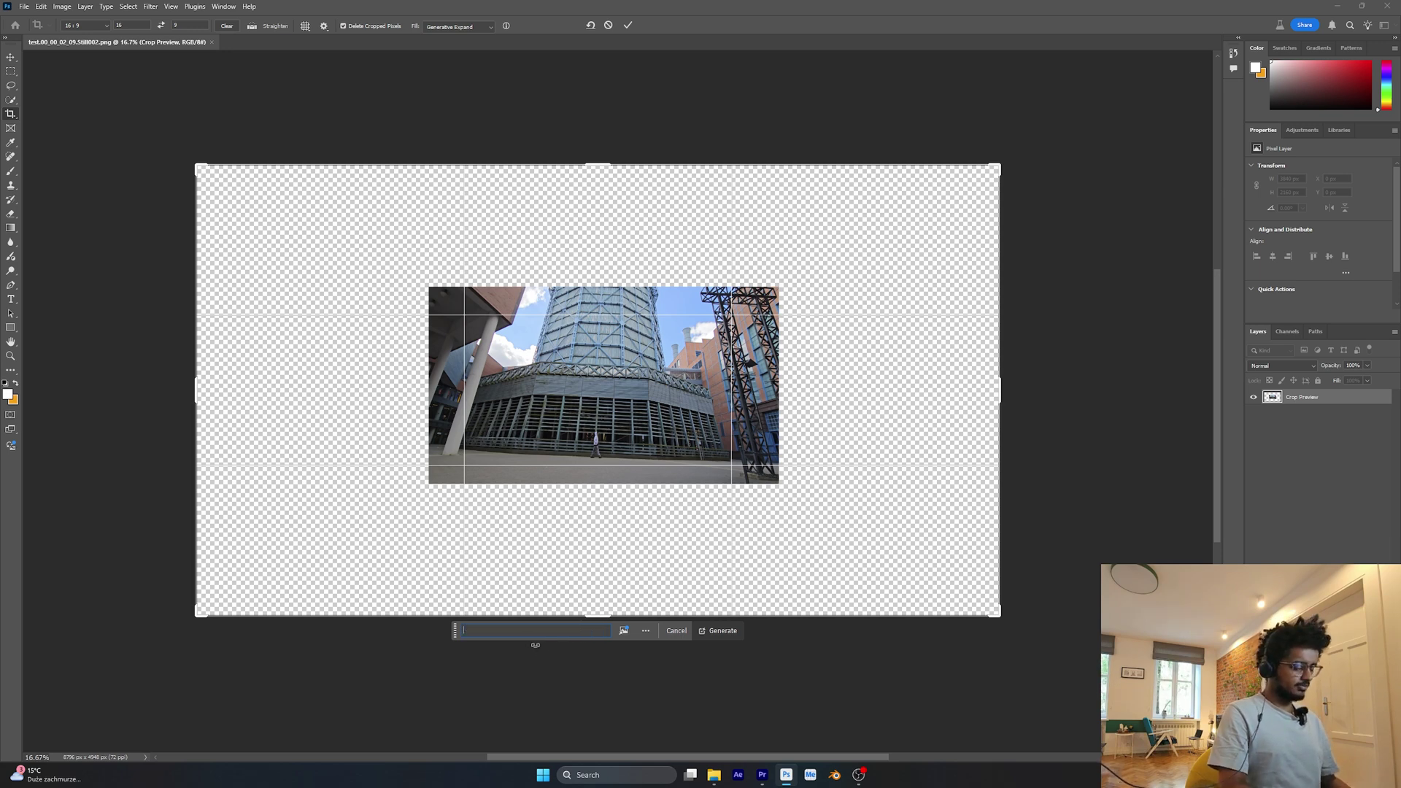
type("Bruta")
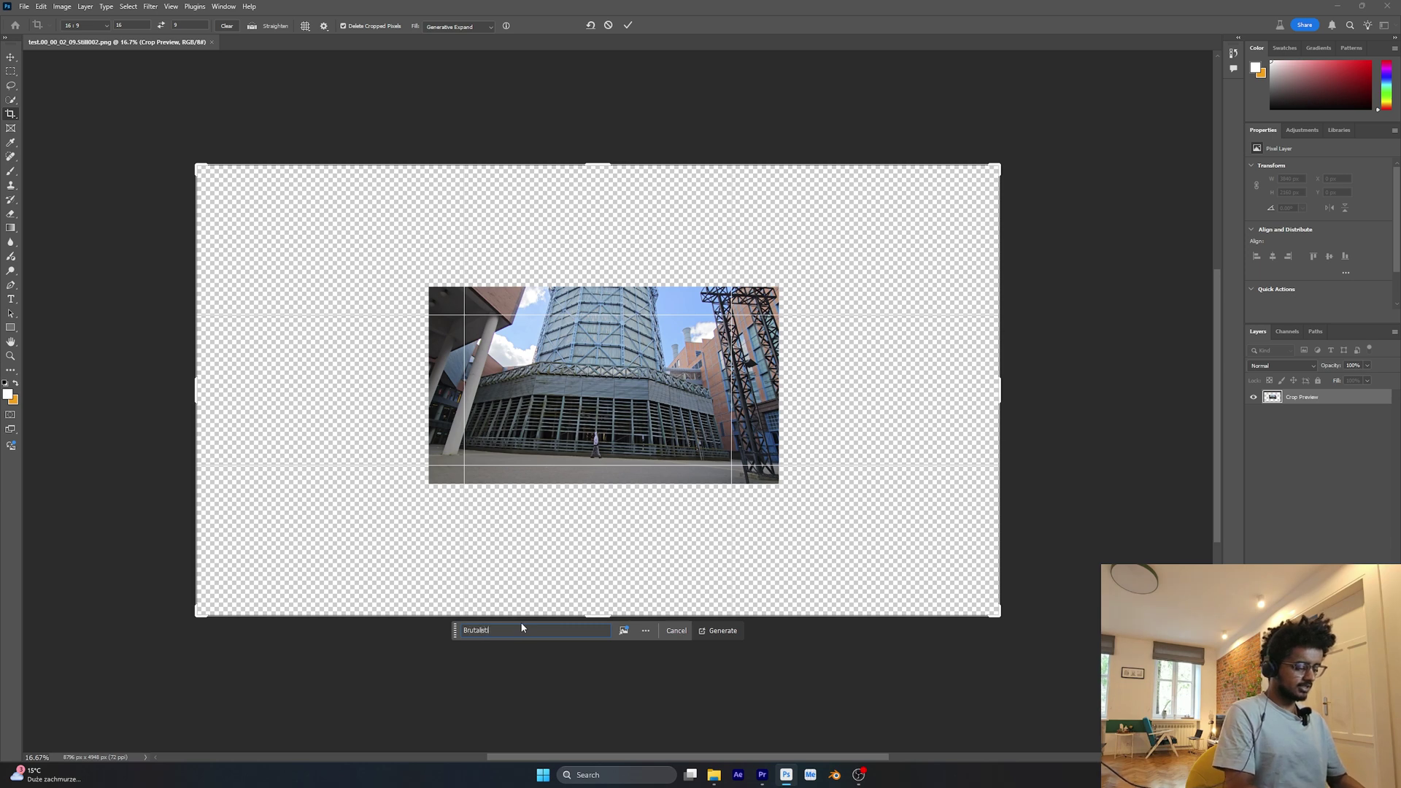
type("listic arc")
key("ctrl+a")
type("brutalist architecture buildings")
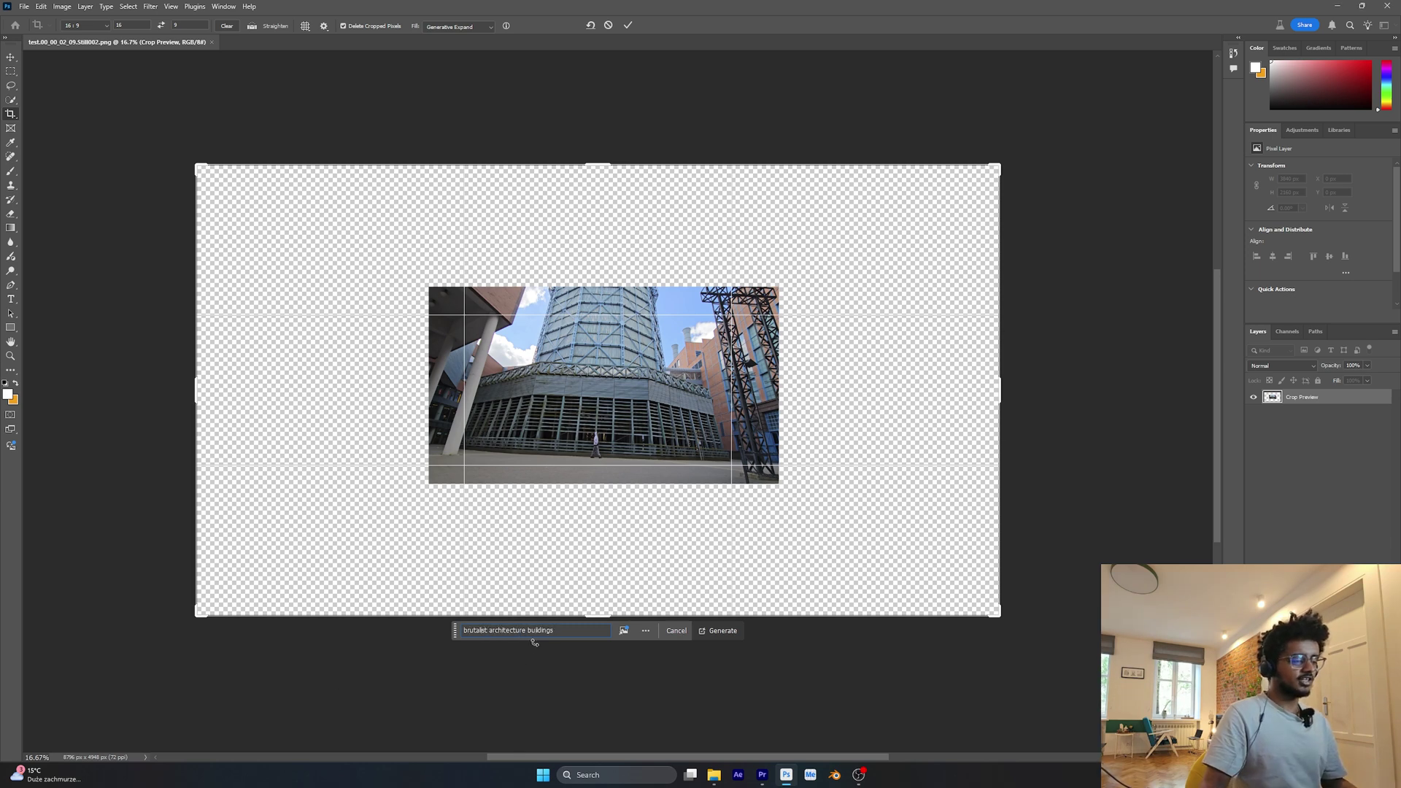
left_click(718, 632)
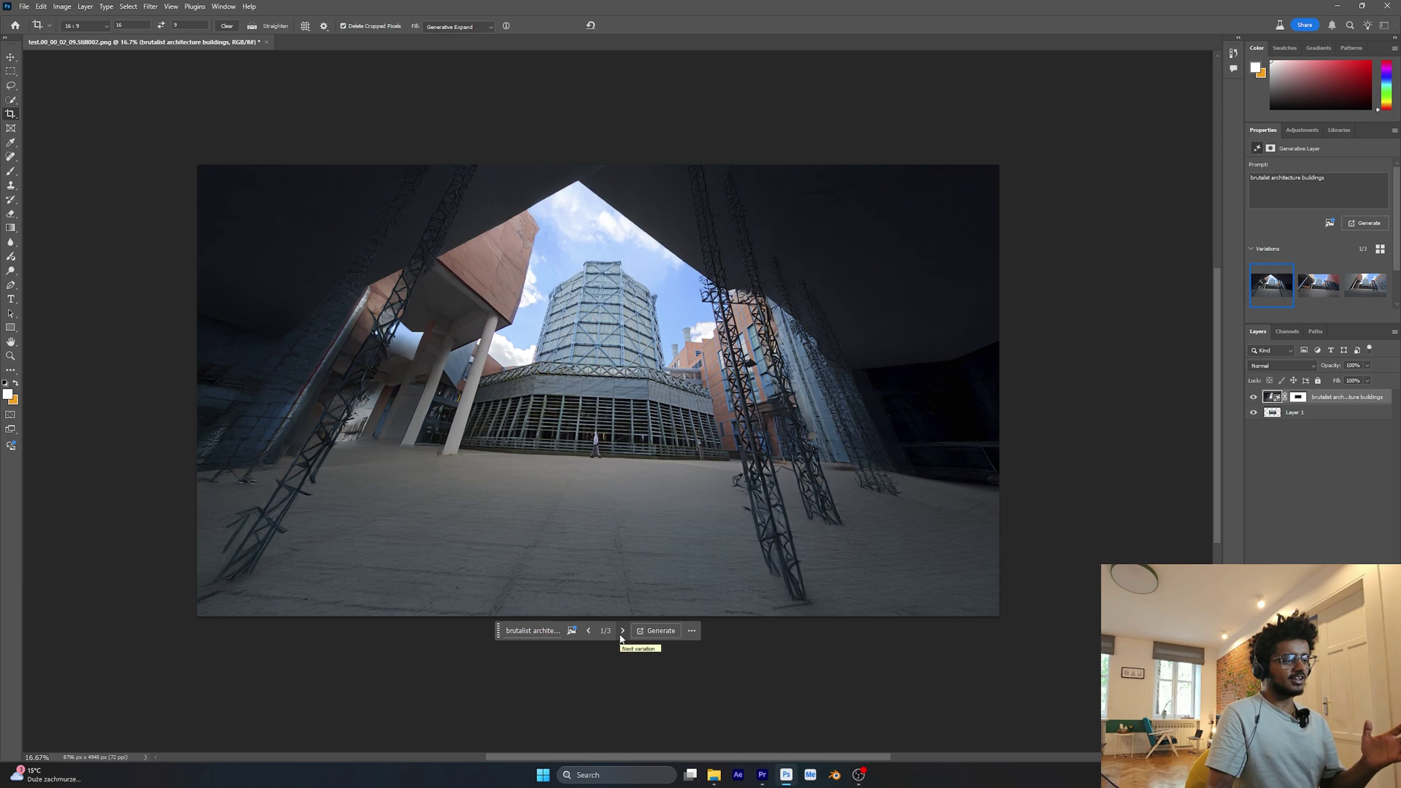
Compare the three expansion variations, then generate three more.
left_click(623, 632)
left_click(622, 633)
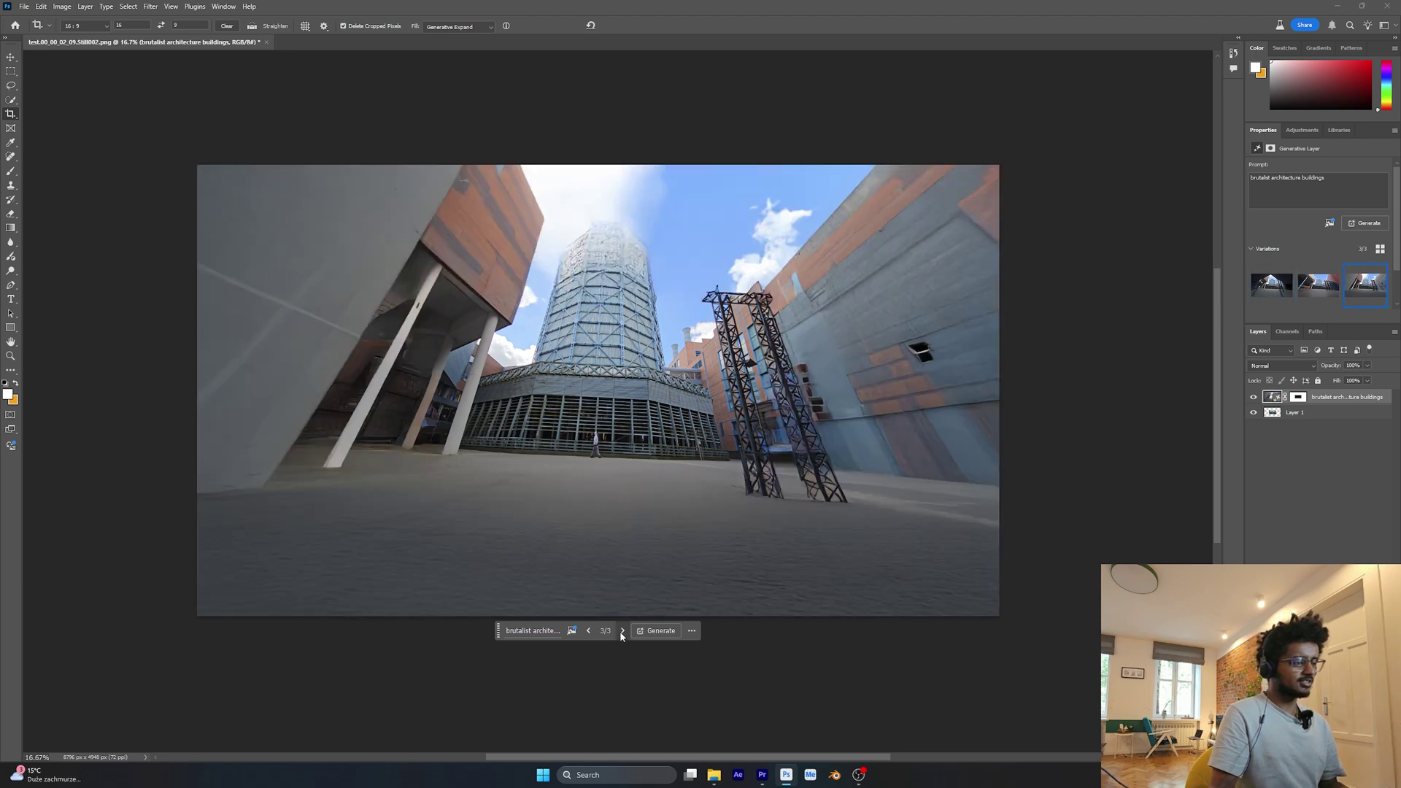
left_click(622, 632)
left_click(622, 632)
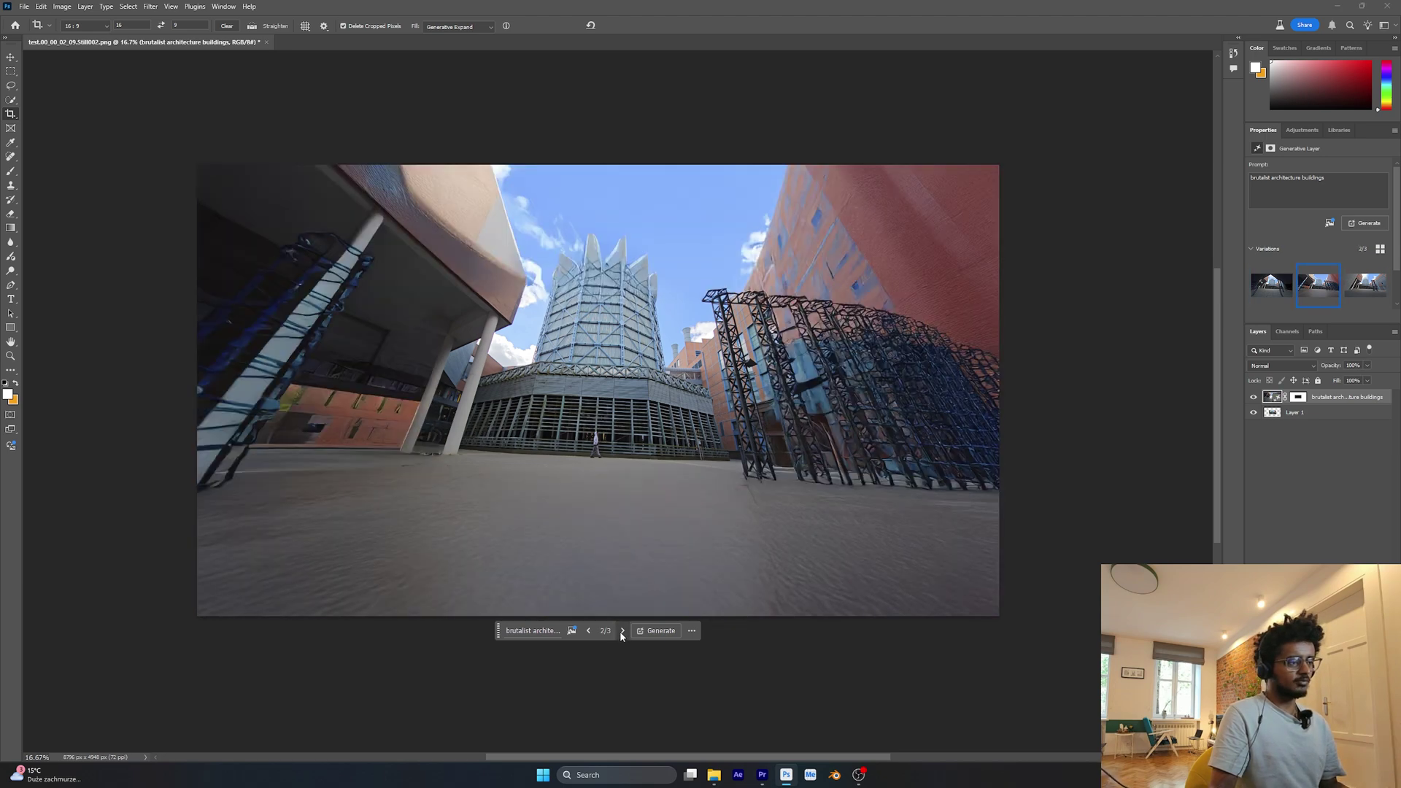
left_click(622, 632)
left_click(622, 632)
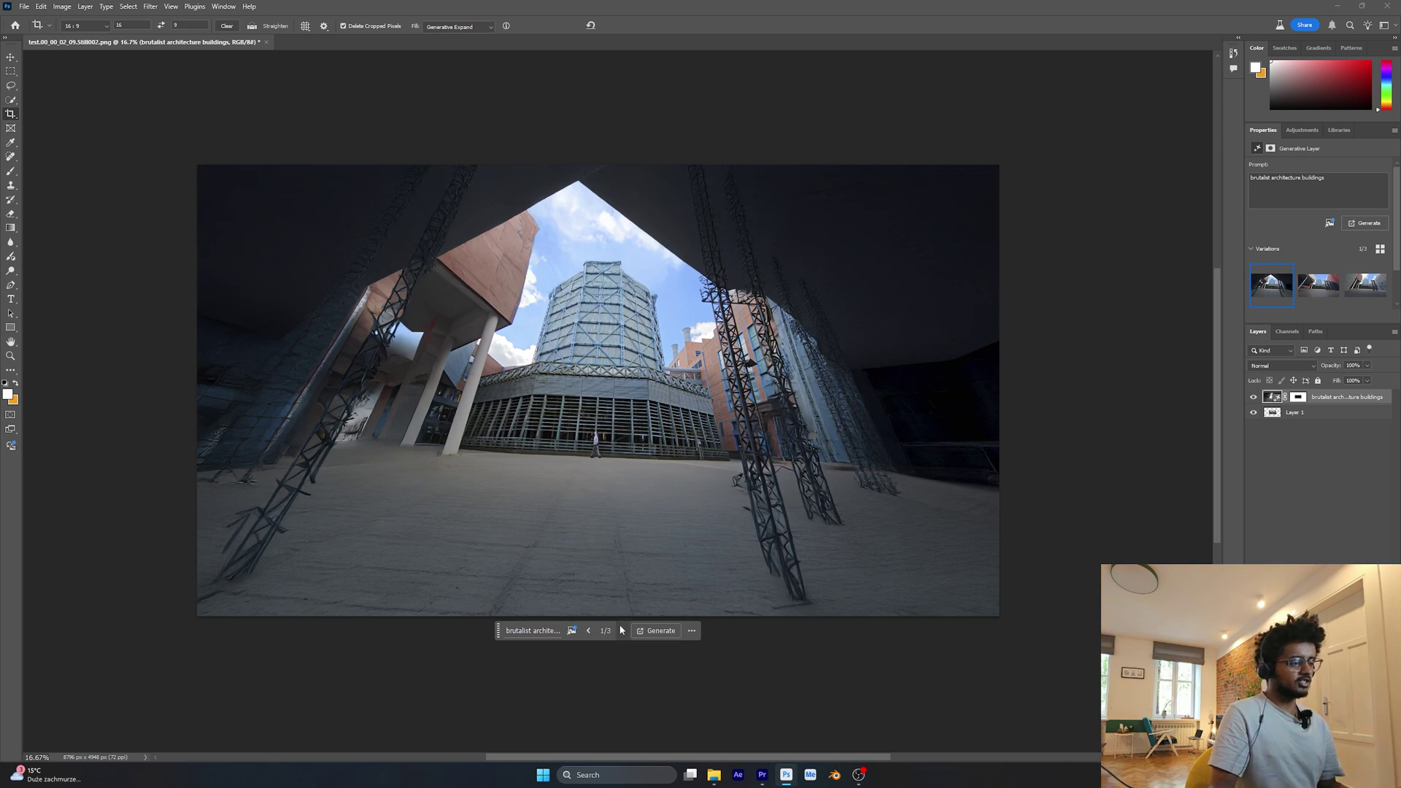
left_click(622, 630)
left_click(588, 630)
left_click(653, 630)
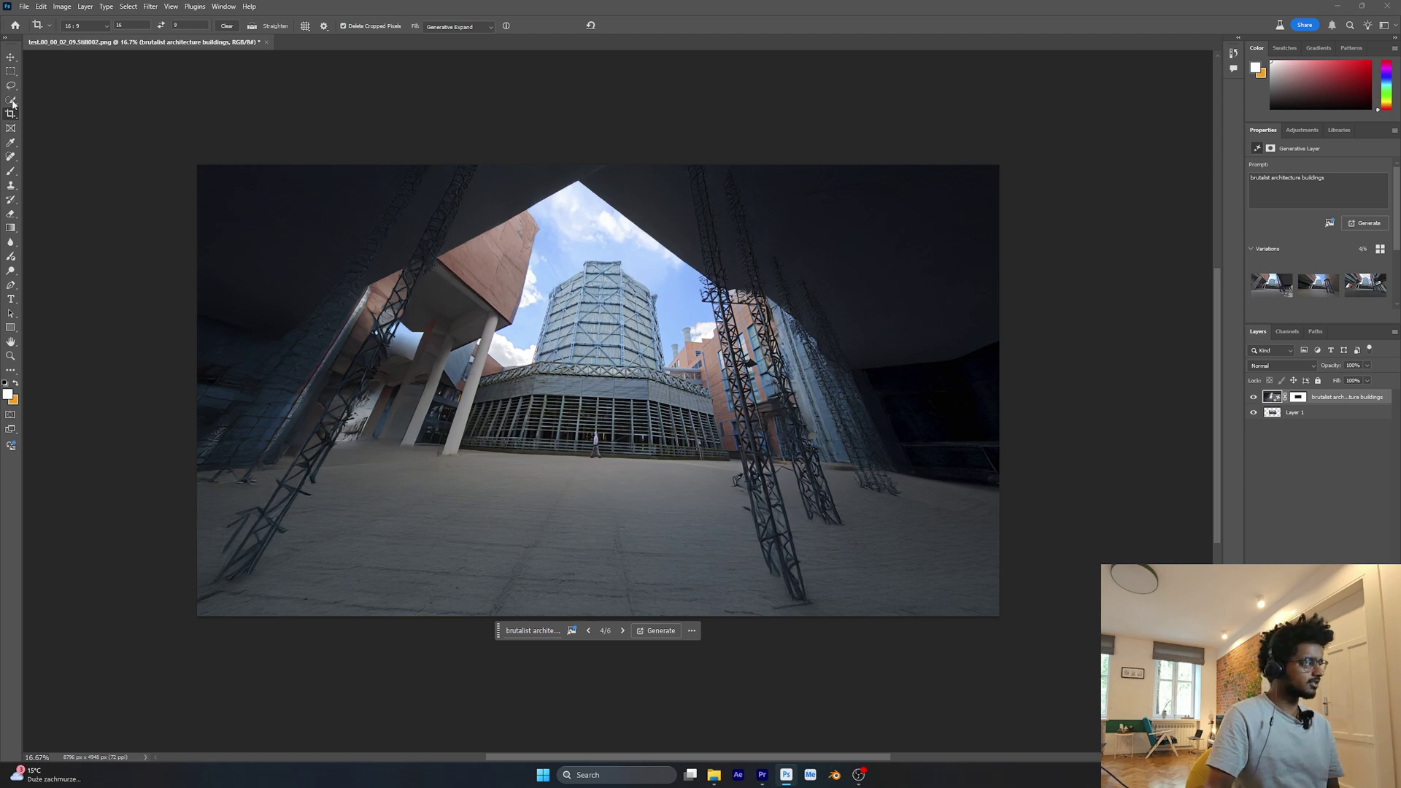
Select the right part of the image and Generative Fill it with 'brutalist architecture'.
left_click(11, 72)
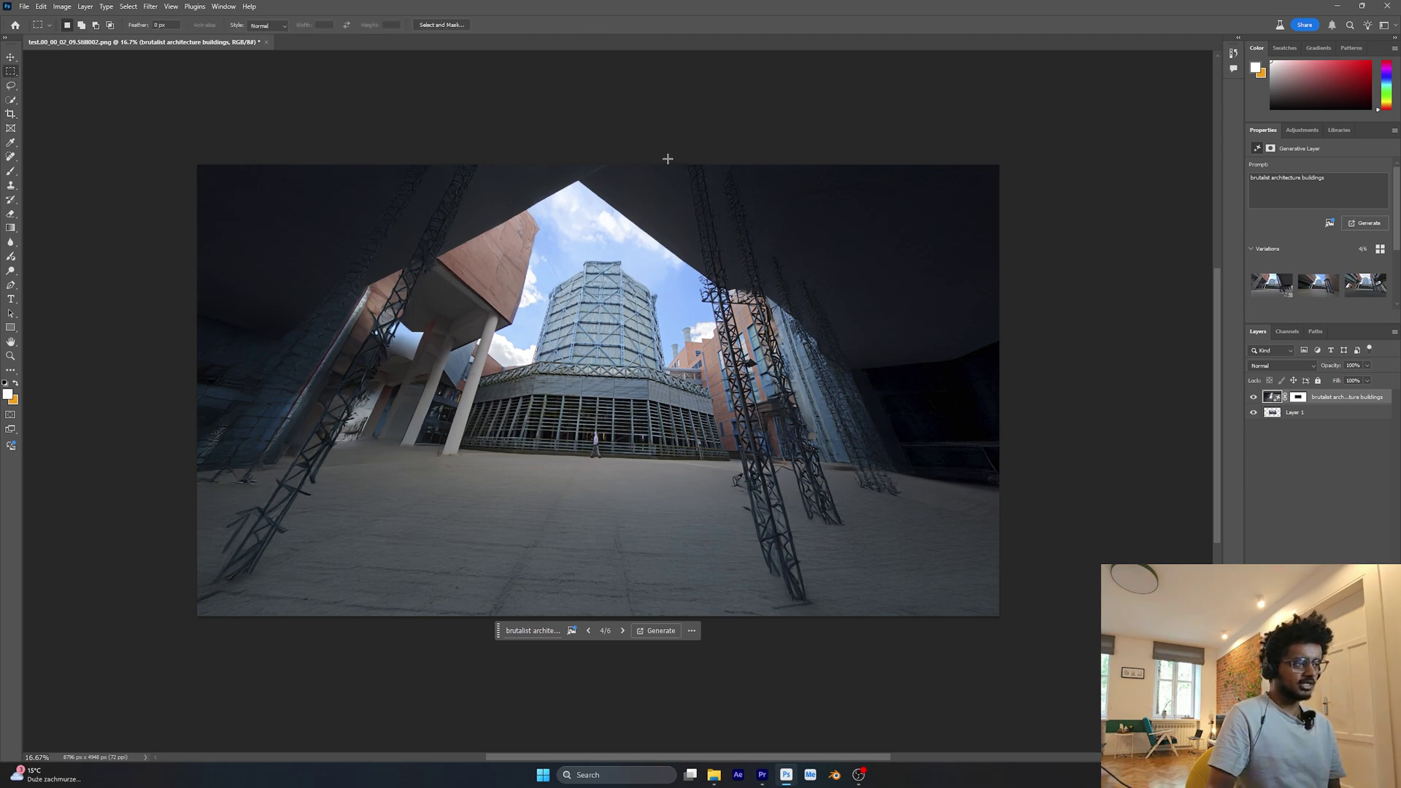
mouse_move(668, 159)
left_mouse_down()
mouse_move(750, 325)
mouse_move(907, 481)
mouse_move(743, 252)
mouse_move(670, 182)
left_mouse_up()
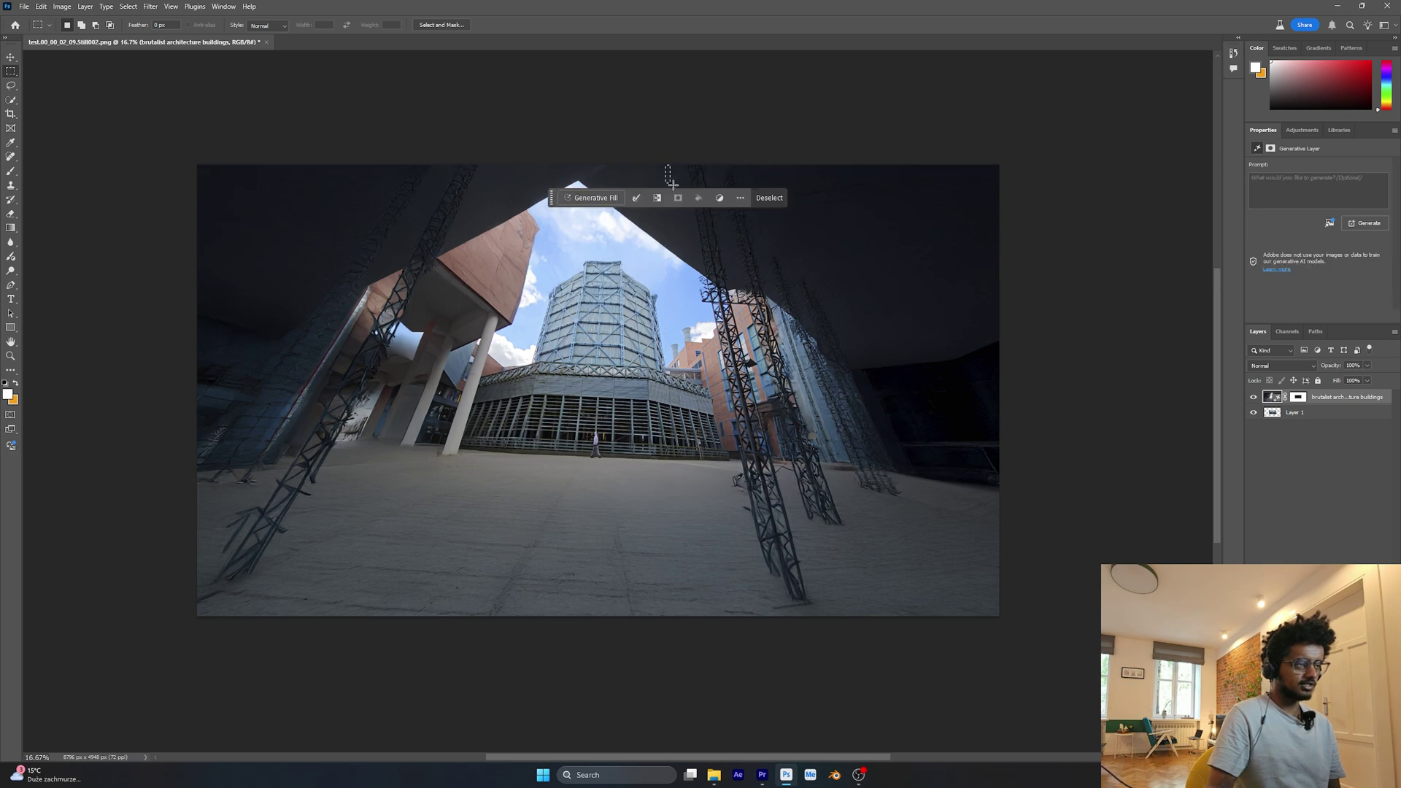
left_click(764, 198)
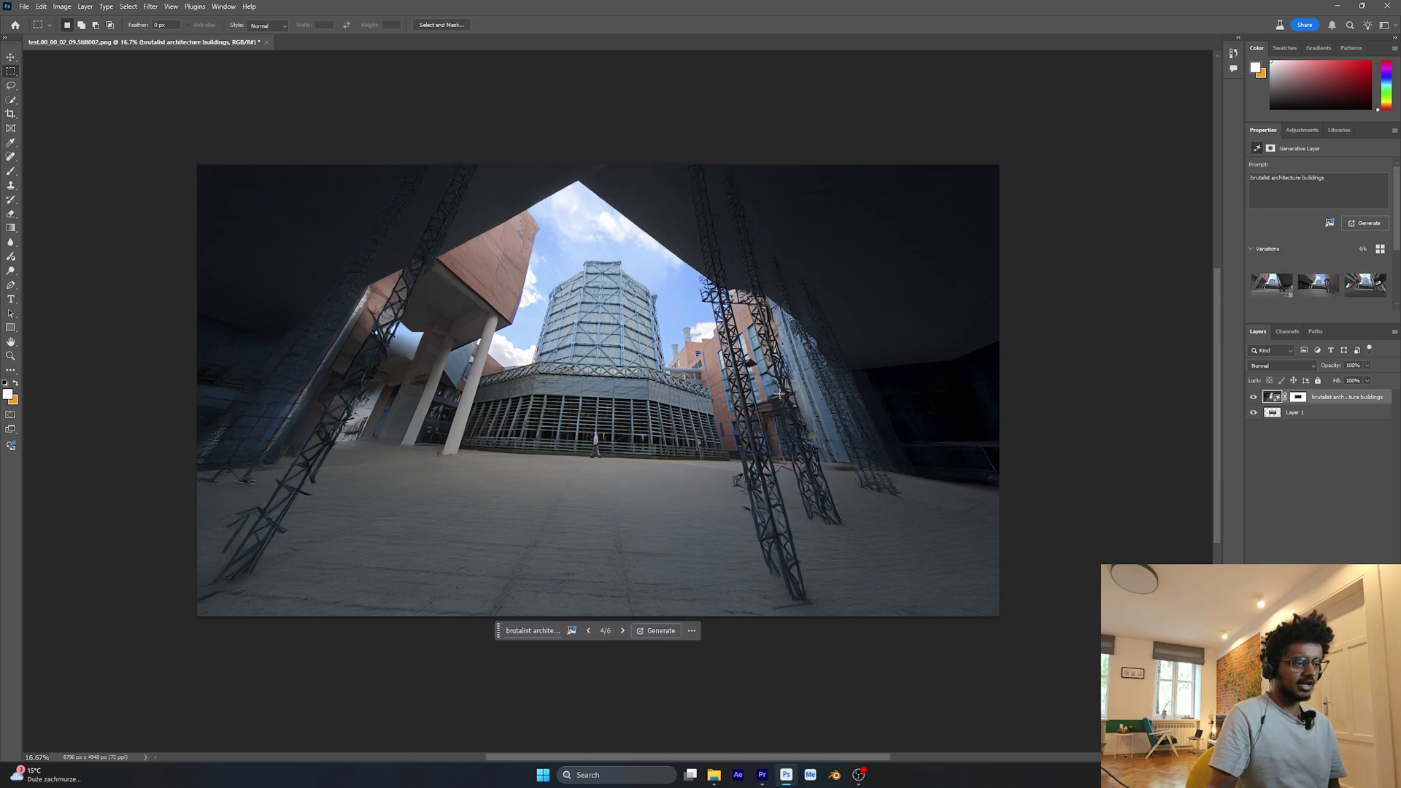
scroll(786, 563, "down", 1)
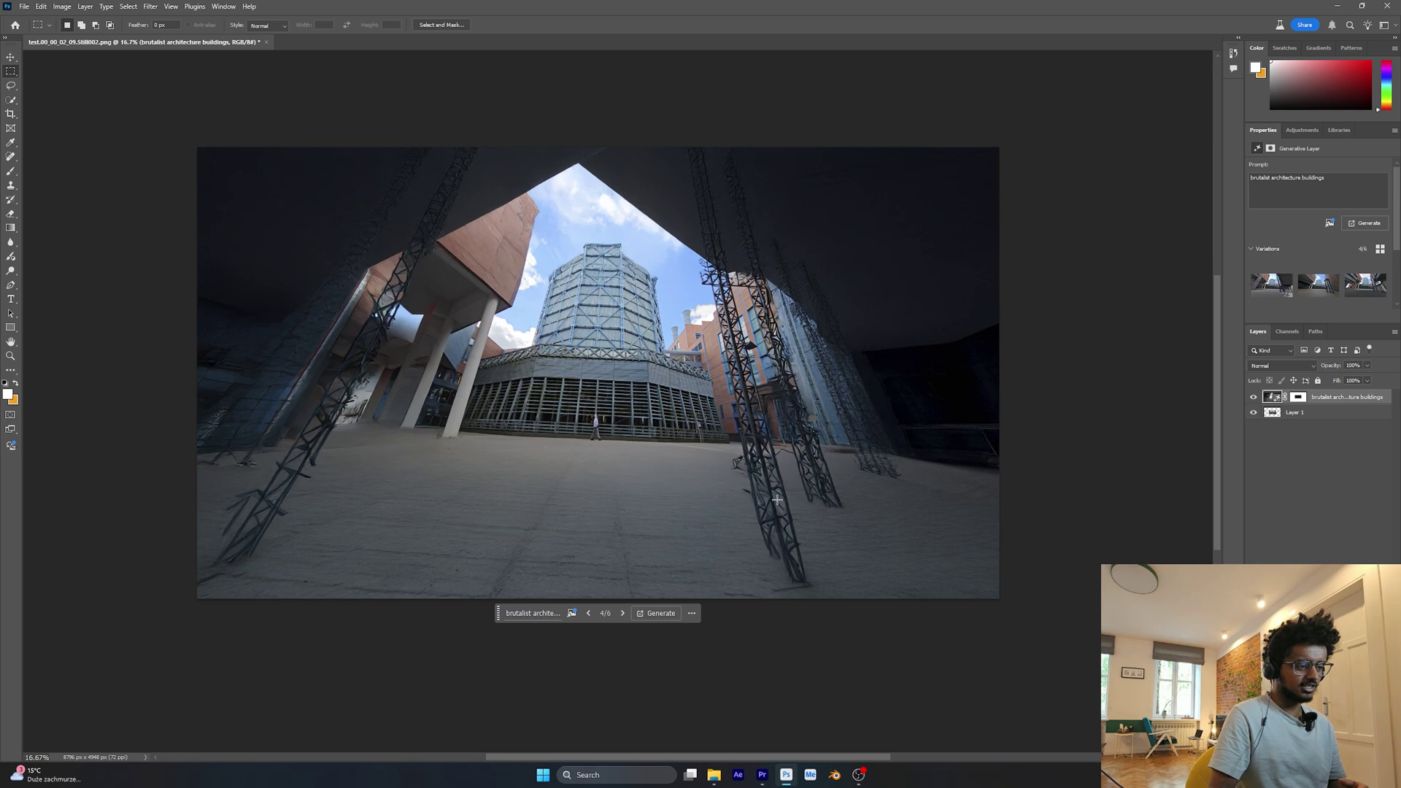
left_click_drag(687, 146, 1000, 600)
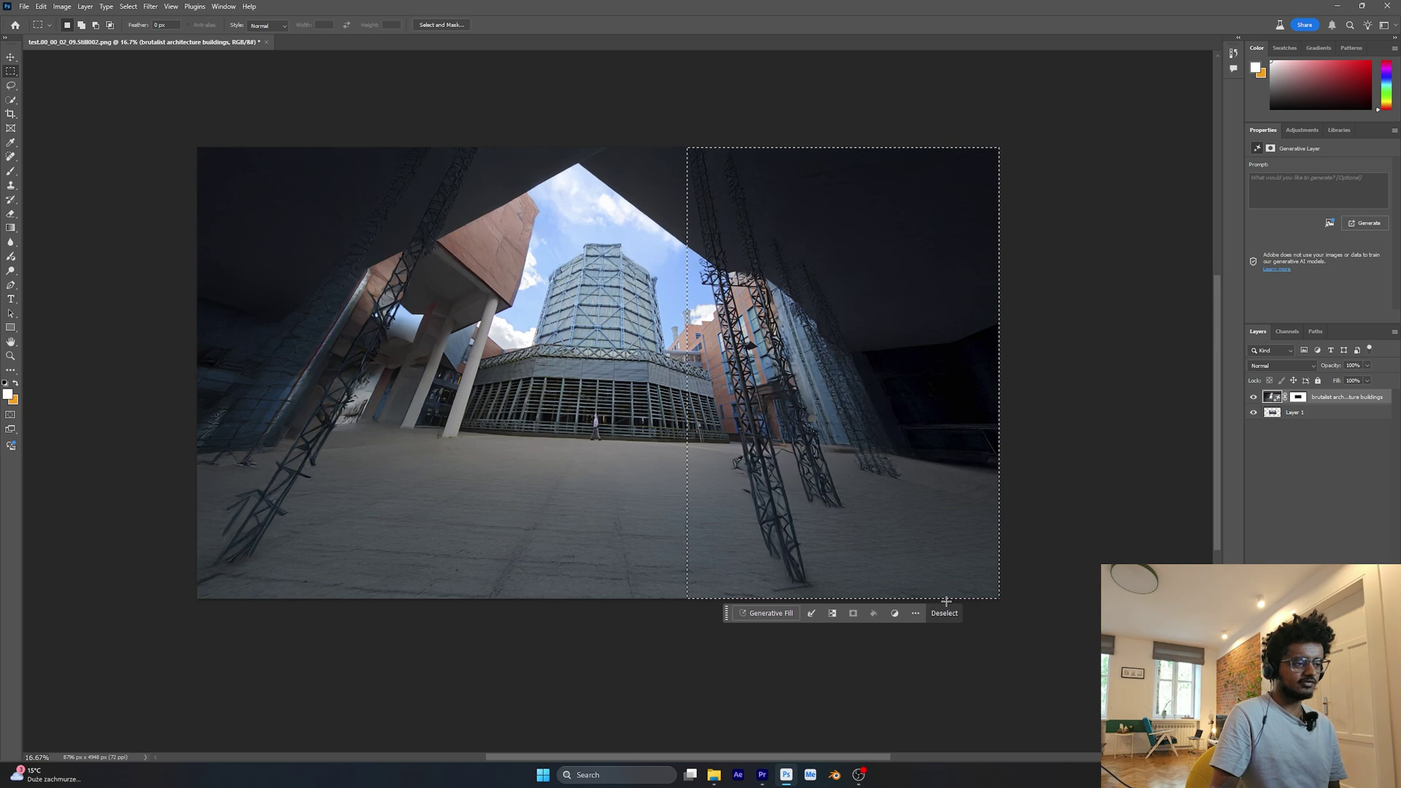
left_click(766, 613)
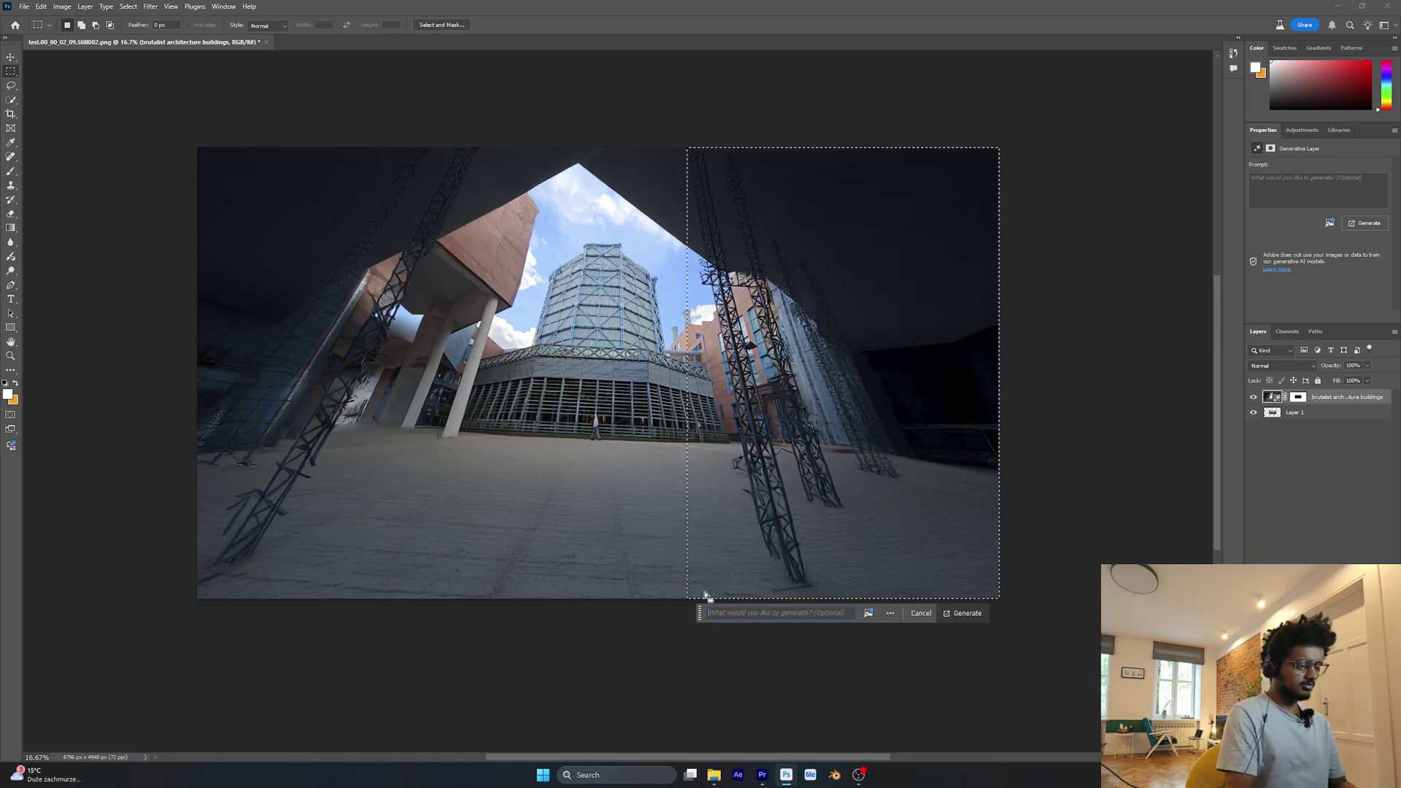
type("brutalist architecture")
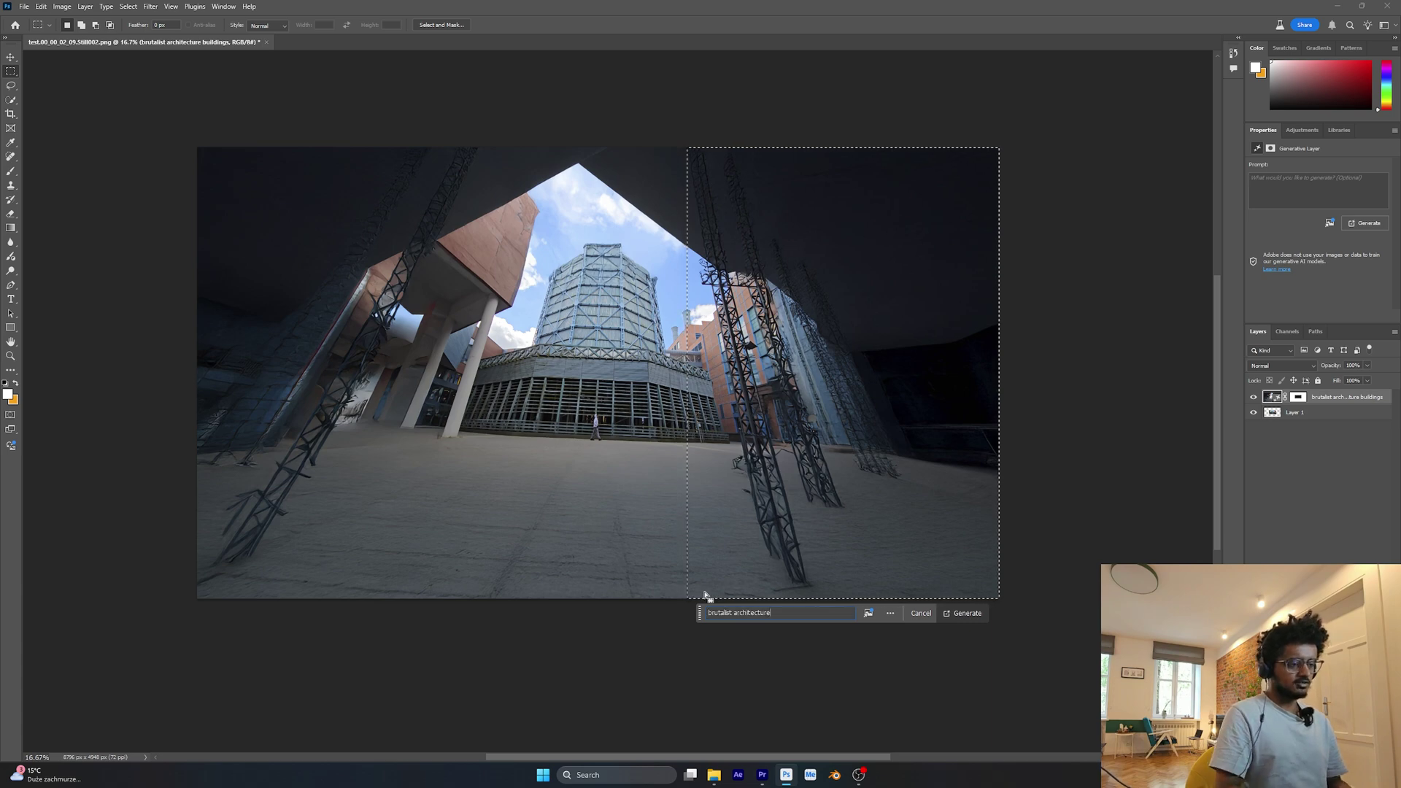
key("Return")
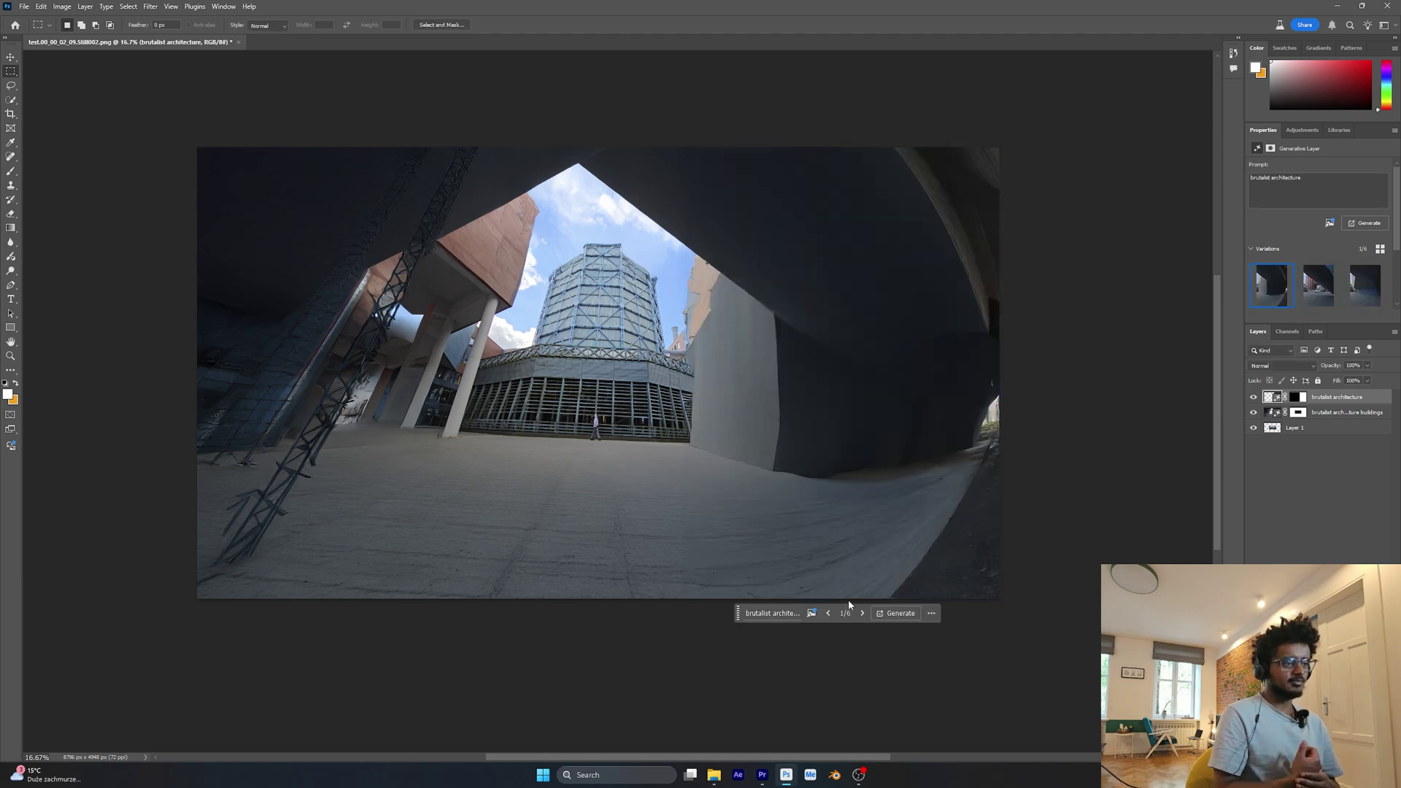
Pick another right-side variation, then lasso the left side and regenerate it as concrete pillars.
left_click(863, 613)
left_click(863, 613)
left_click(862, 613)
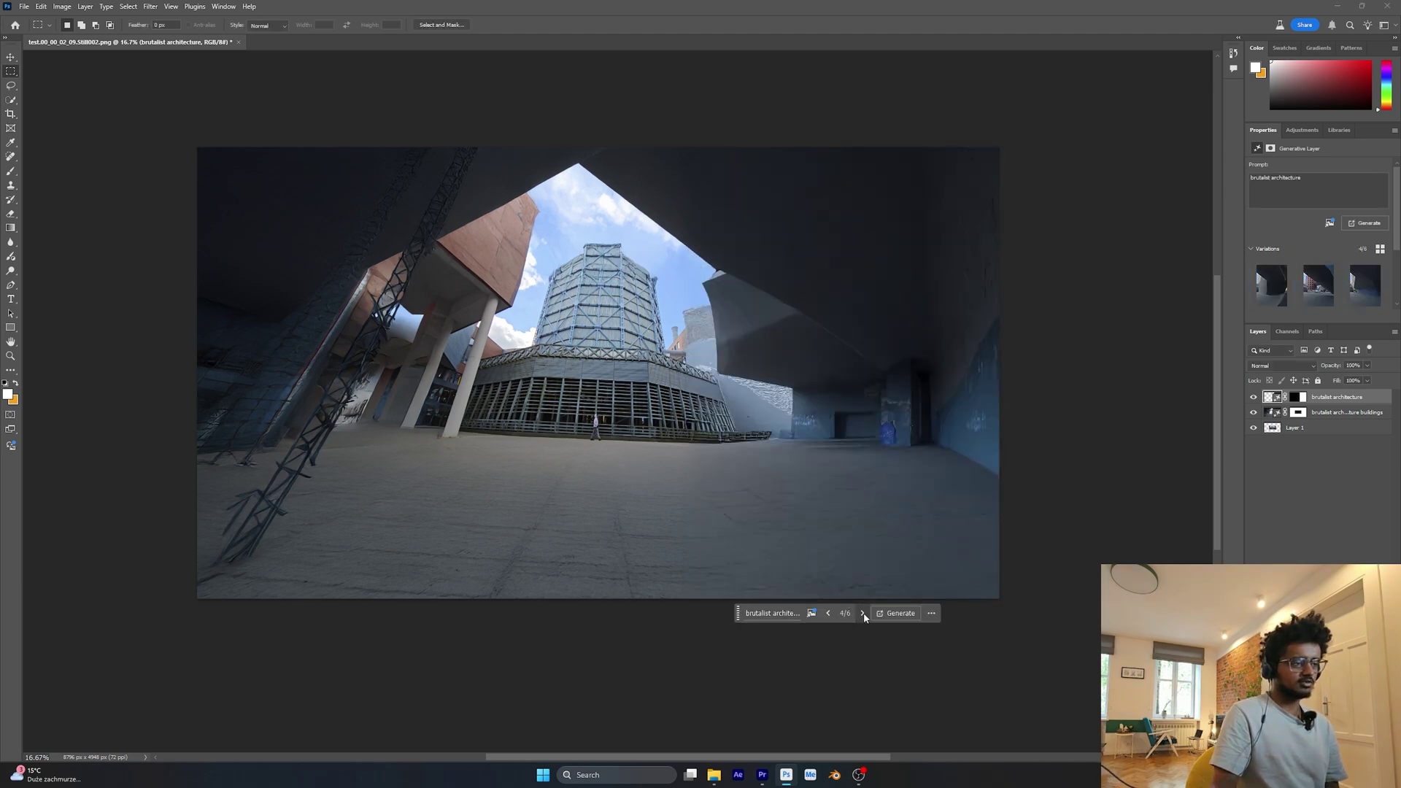
left_click(10, 86)
mouse_move(509, 156)
left_mouse_down()
mouse_move(508, 193)
mouse_move(341, 508)
mouse_move(297, 566)
mouse_move(205, 612)
mouse_move(146, 375)
mouse_move(161, 139)
left_mouse_up()
left_click(476, 613)
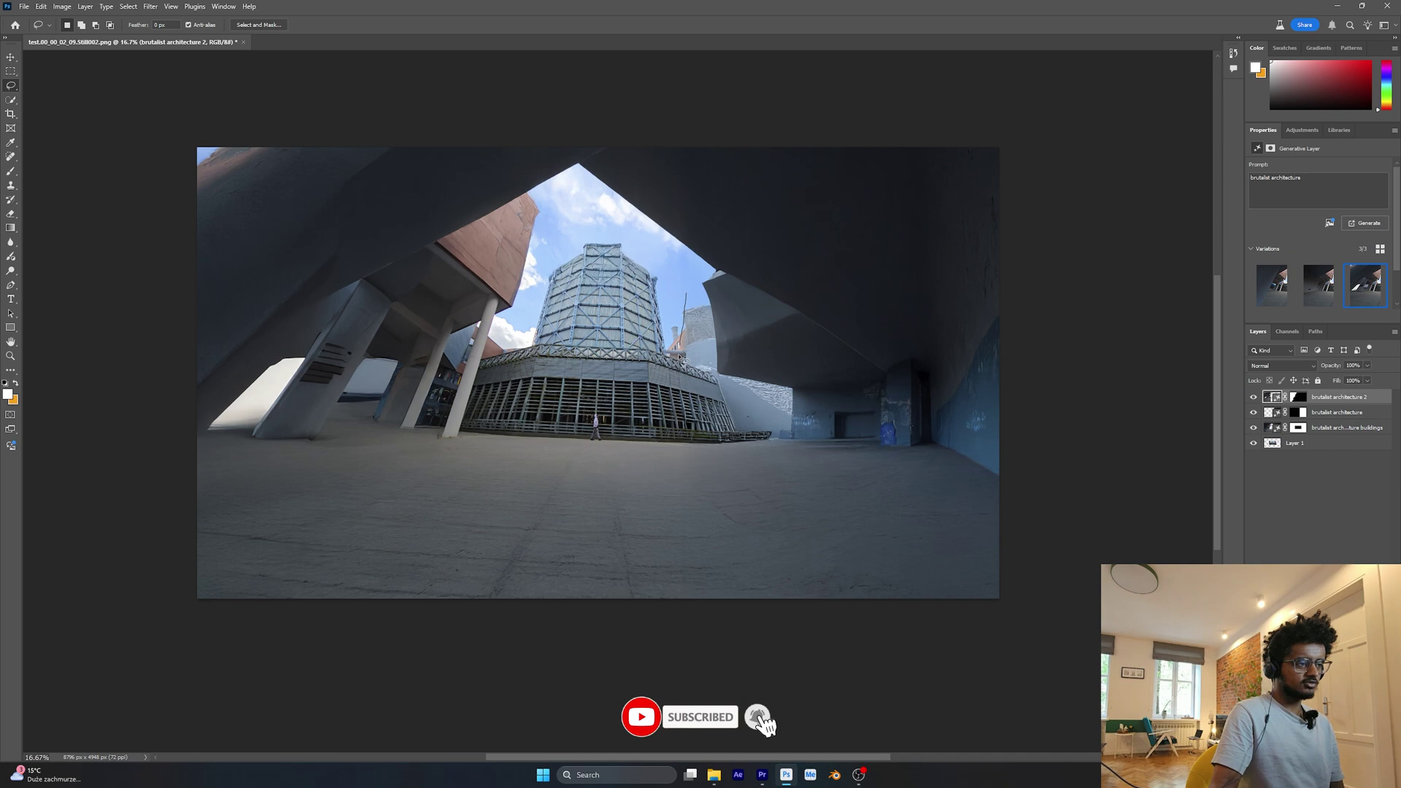
Generative Fill the right-centre courtyard with 'Monolithic Forms', choosing the pale concrete block variation 2/3.
mouse_move(686, 412)
left_mouse_down()
mouse_move(700, 470)
mouse_move(810, 506)
mouse_move(885, 409)
mouse_move(868, 248)
mouse_move(820, 178)
mouse_move(723, 194)
mouse_move(693, 245)
mouse_move(688, 405)
left_mouse_up()
left_click(690, 522)
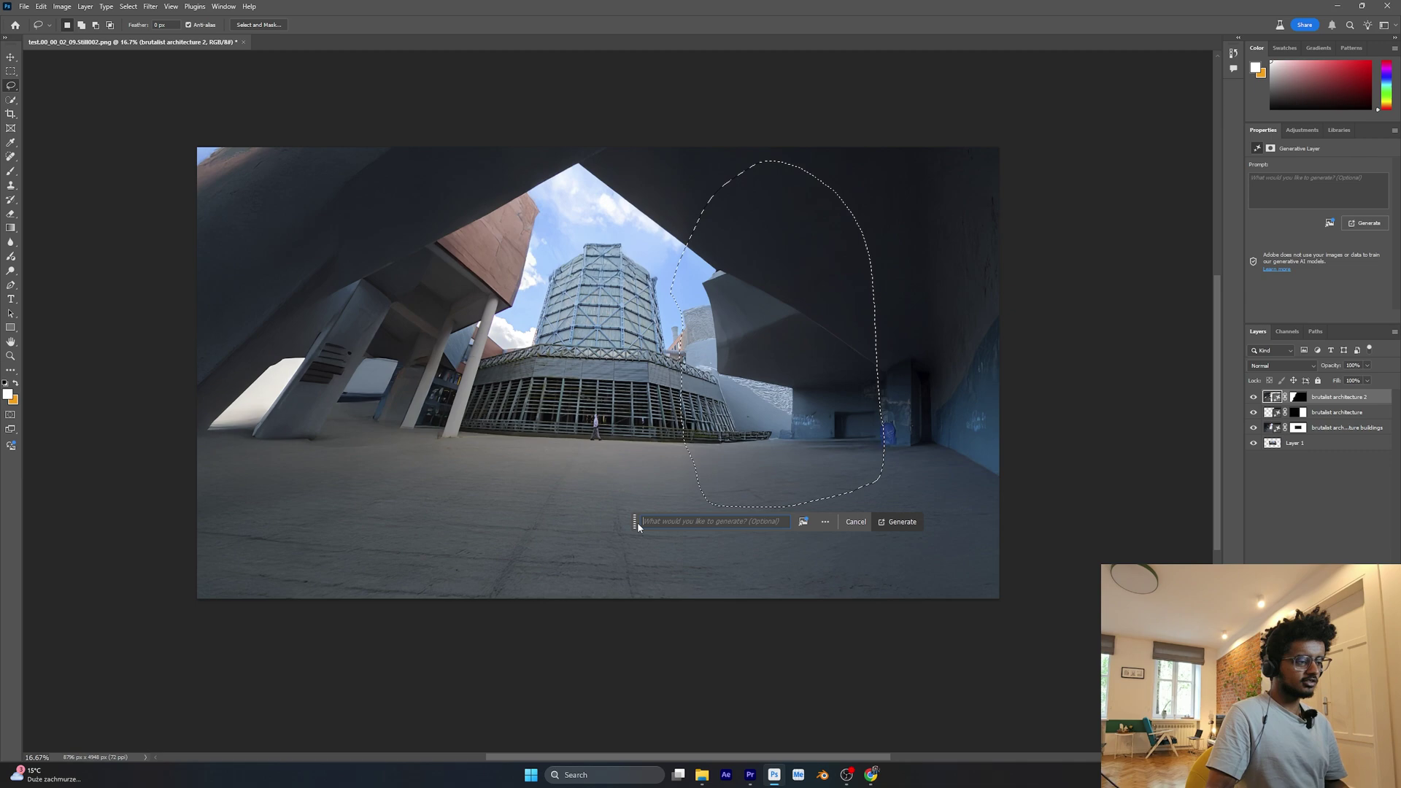
type("Monolithic Forms")
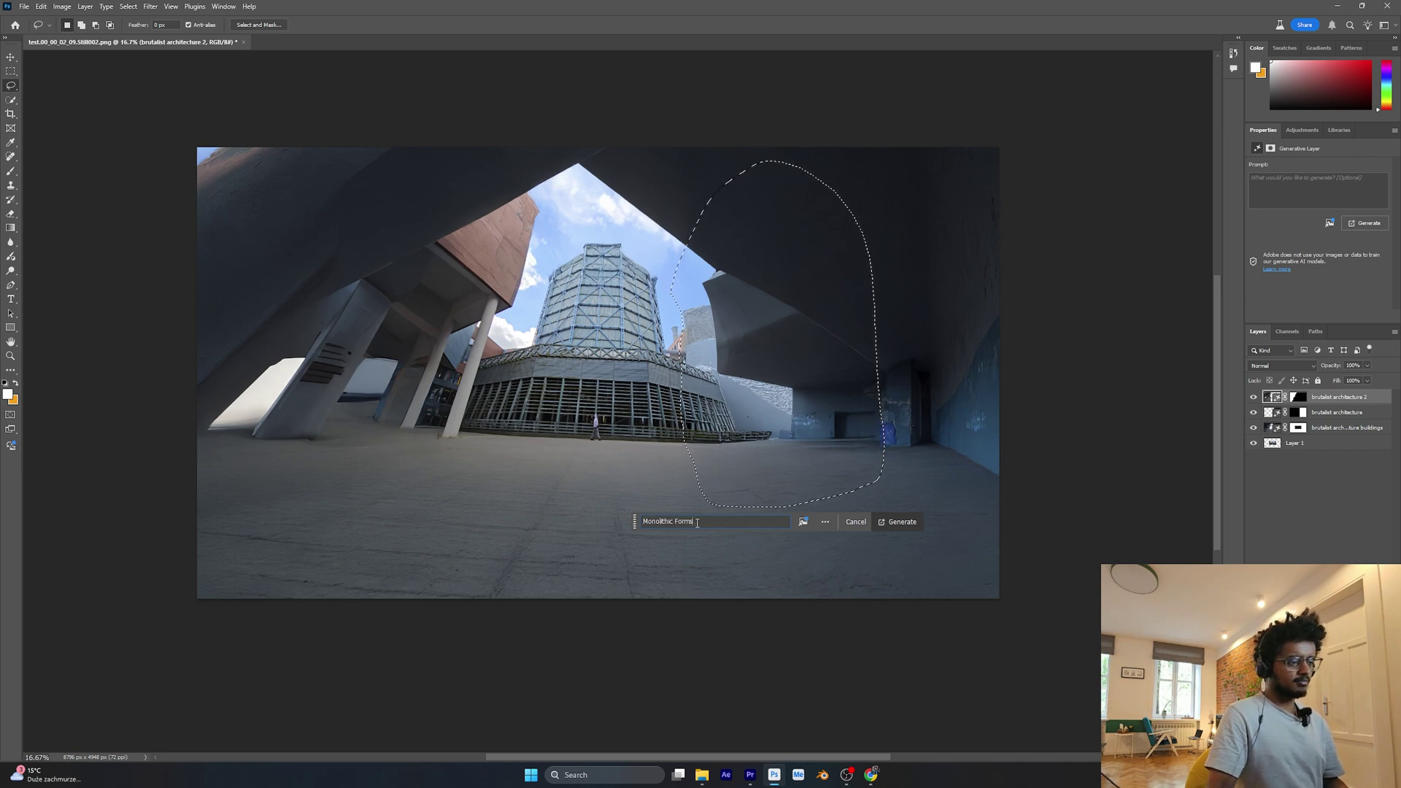
left_click(899, 521)
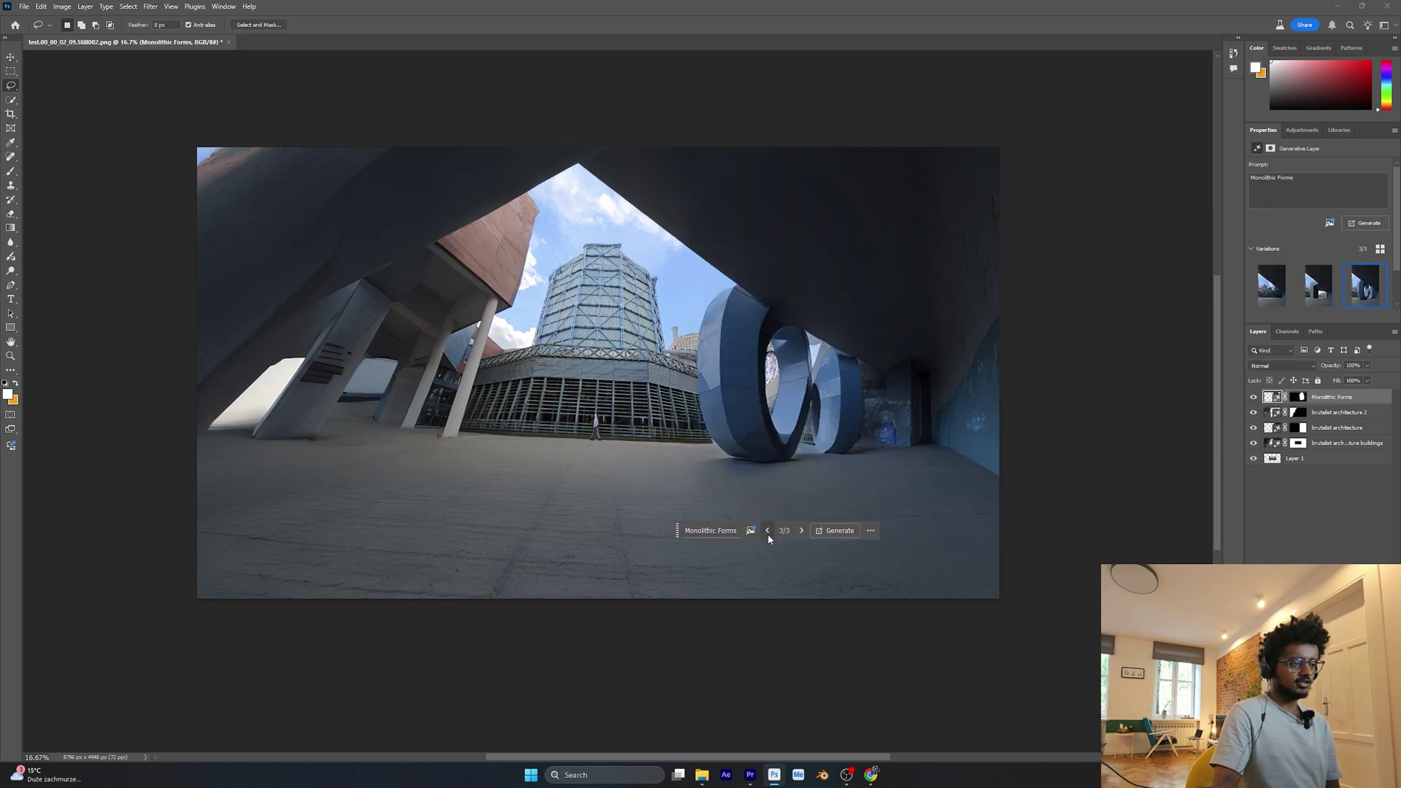
left_click(768, 532)
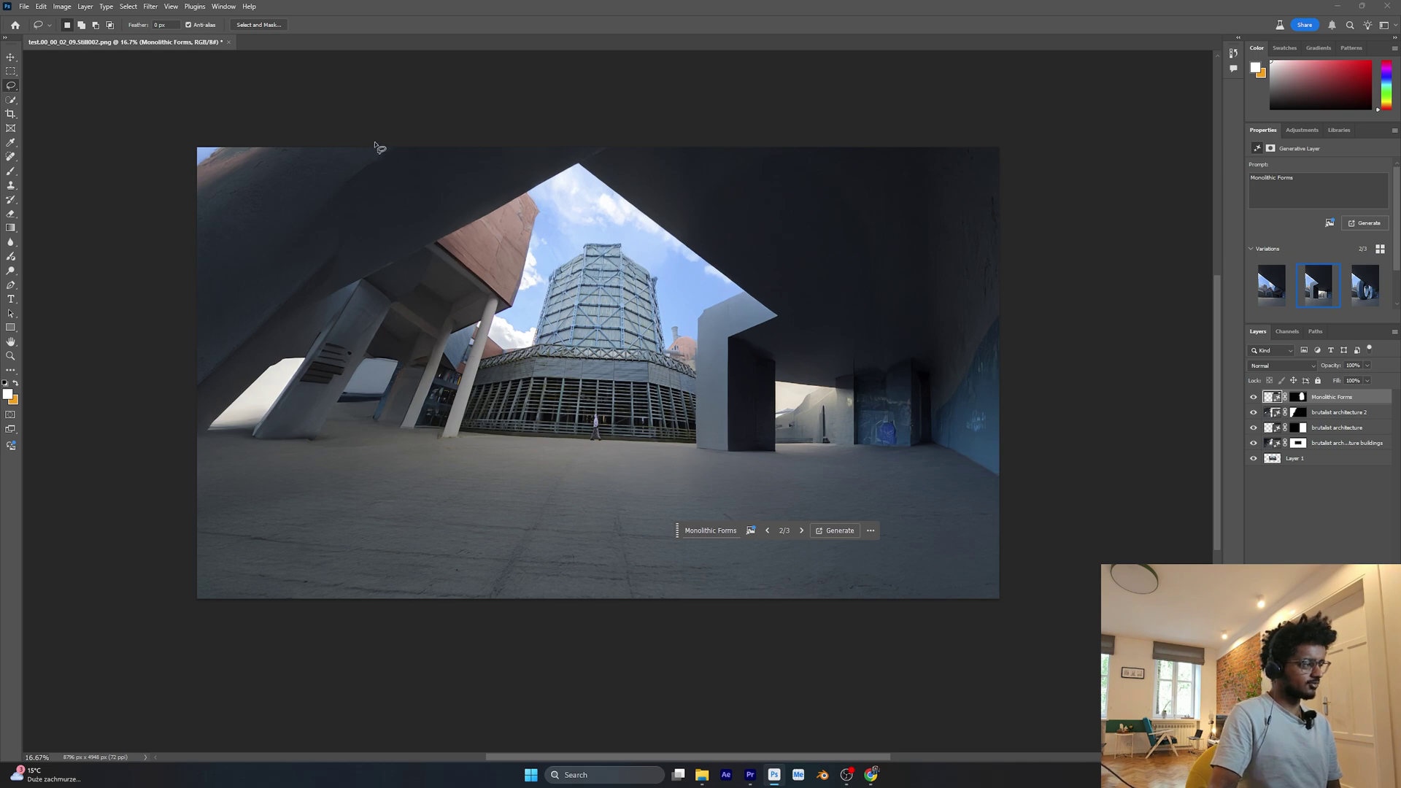
mouse_move(379, 147)
left_mouse_down()
mouse_move(387, 402)
mouse_move(364, 451)
mouse_move(164, 478)
mouse_move(138, 357)
mouse_move(162, 156)
mouse_move(186, 132)
mouse_move(380, 146)
left_mouse_up()
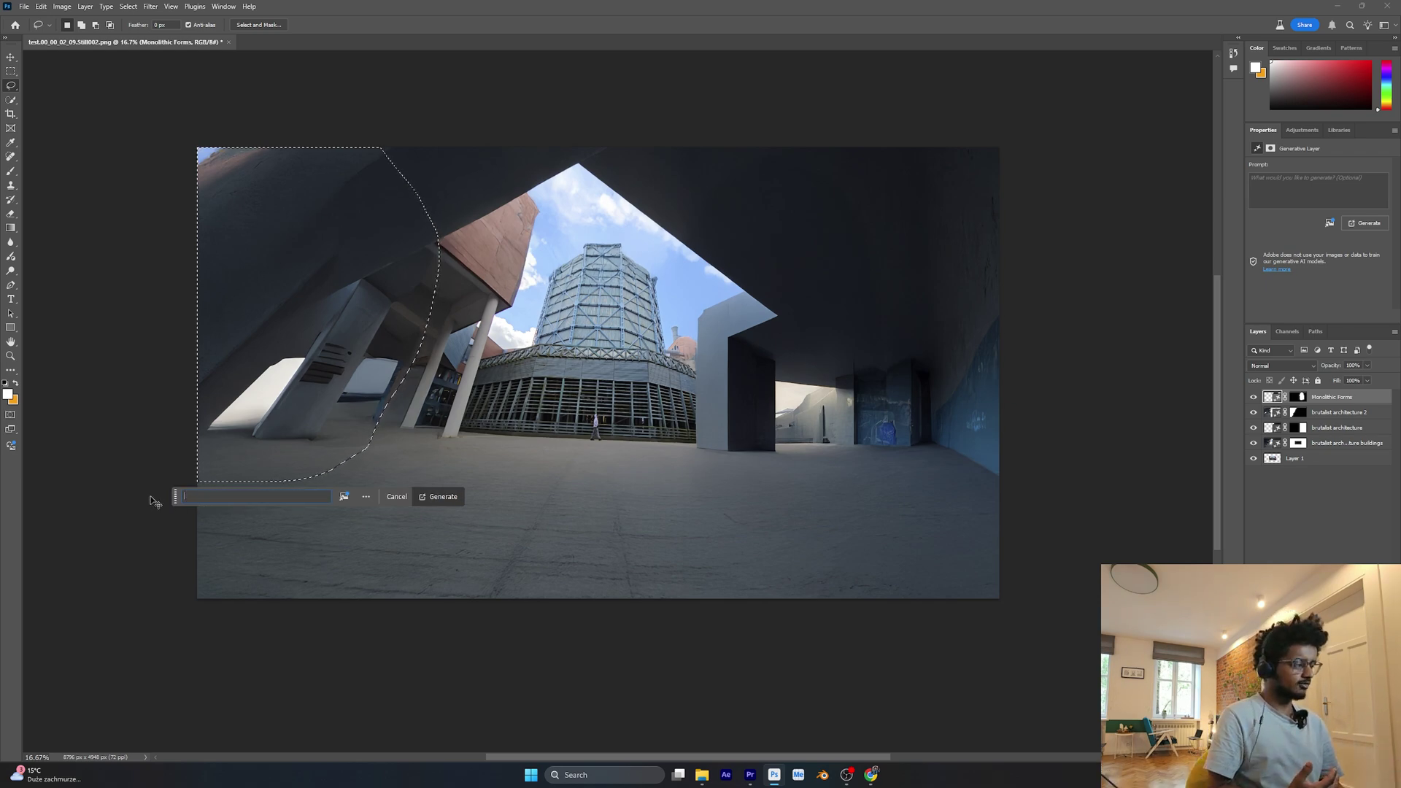
Fill the upper-left outline with 'Monolithic Forms', producing slanted pale concrete columns.
type("Monolithic Forms")
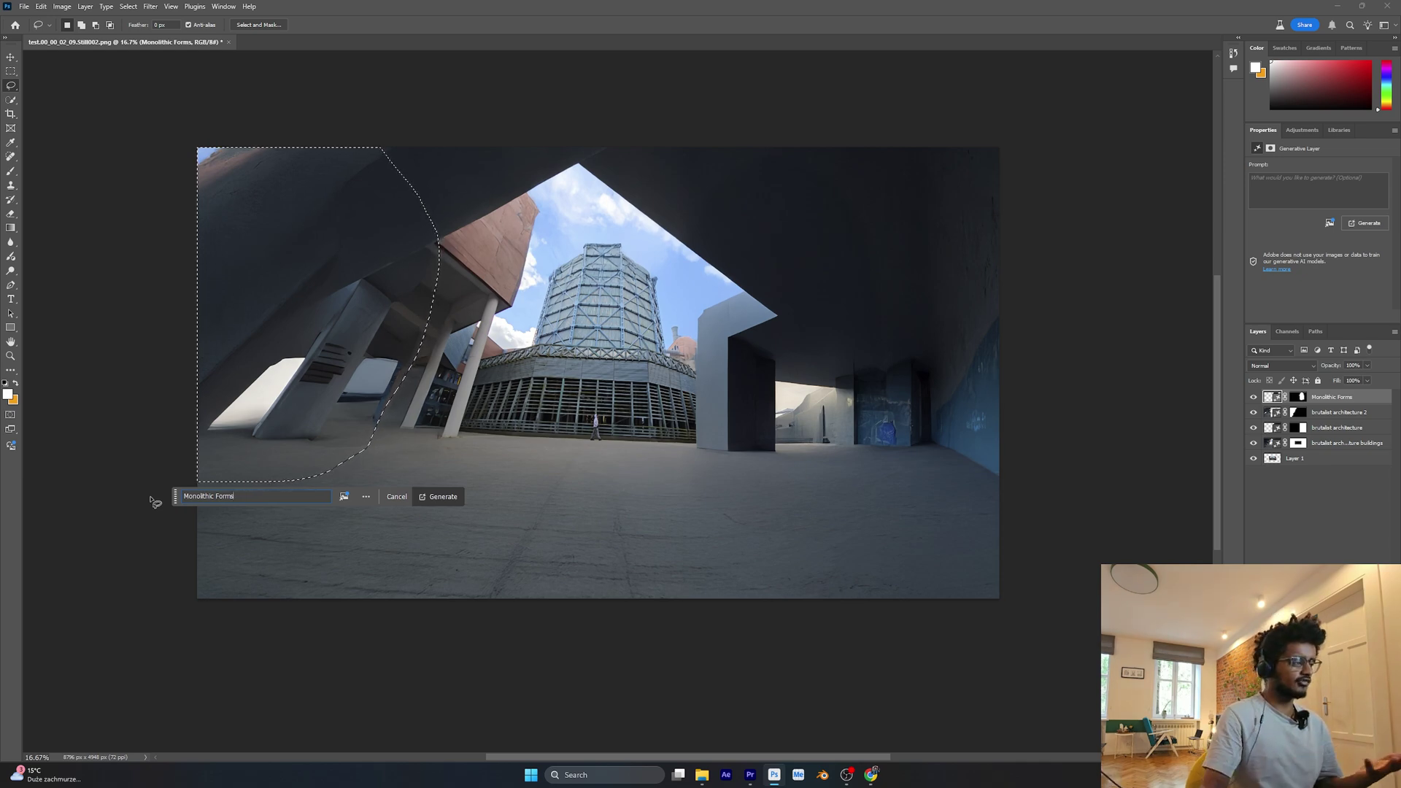
left_click(443, 499)
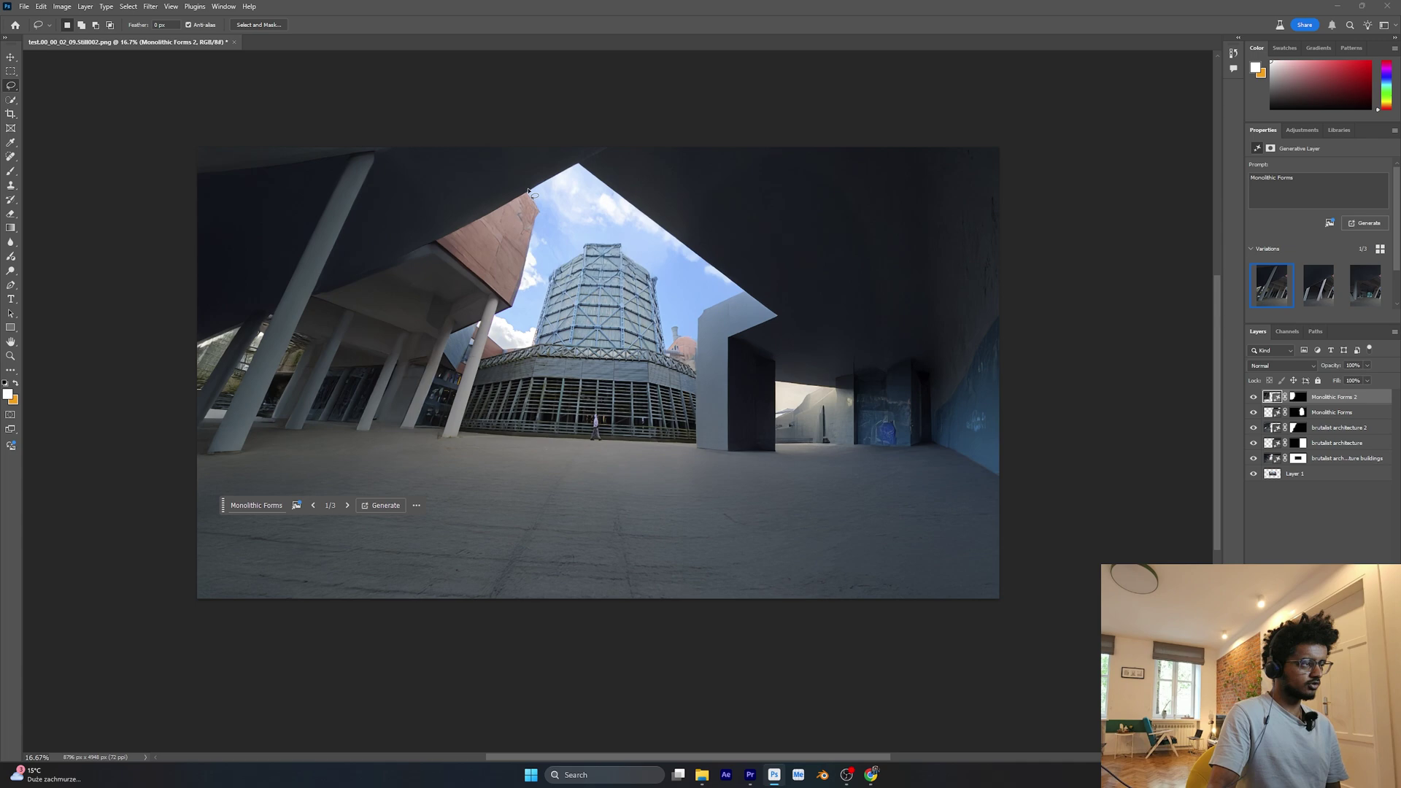
left_click_drag(528, 191, 535, 210)
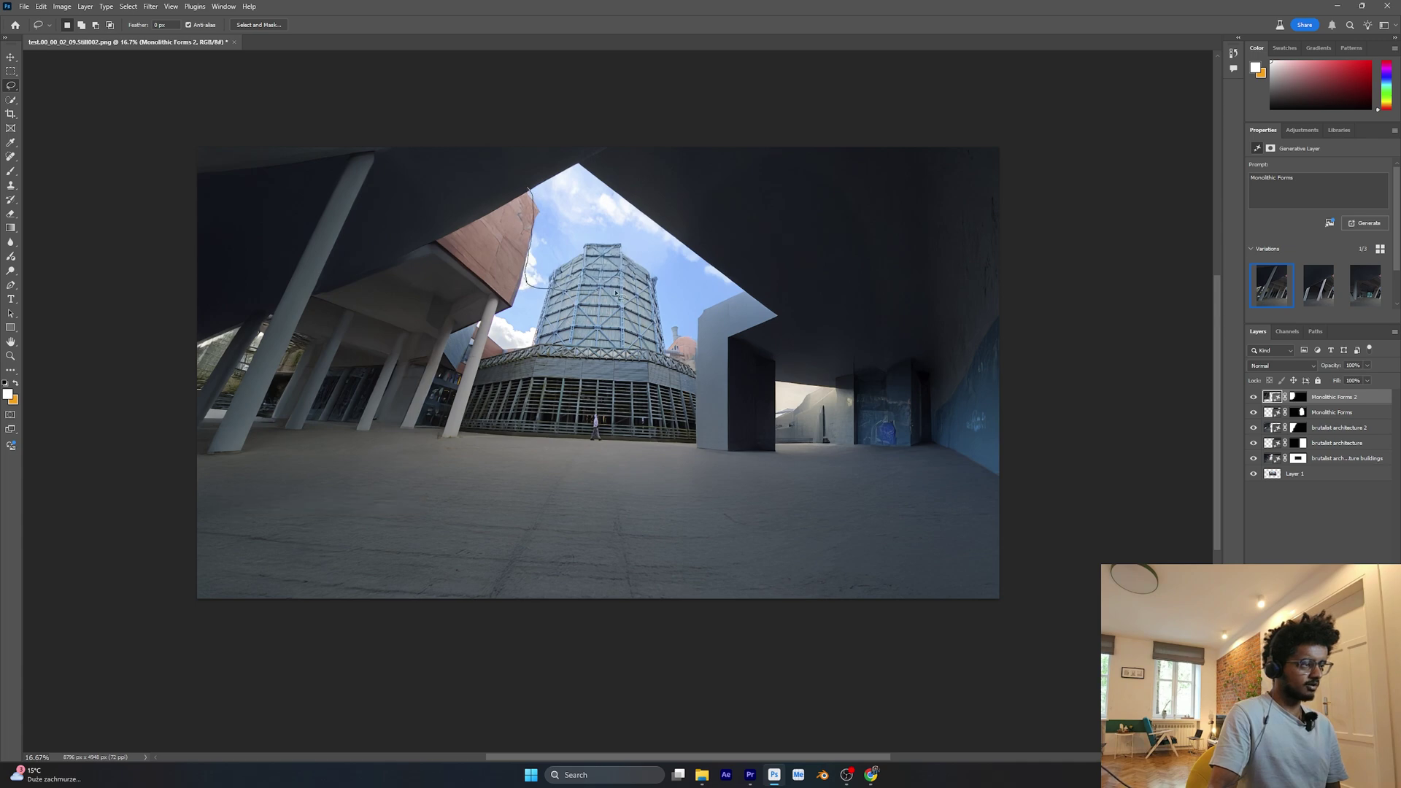
mouse_move(703, 255)
left_mouse_down()
mouse_move(678, 202)
mouse_move(617, 172)
mouse_move(529, 191)
left_mouse_up()
Generate a prompt-less fill above the tower and pick the tall latticed-spire variation.
left_click(536, 306)
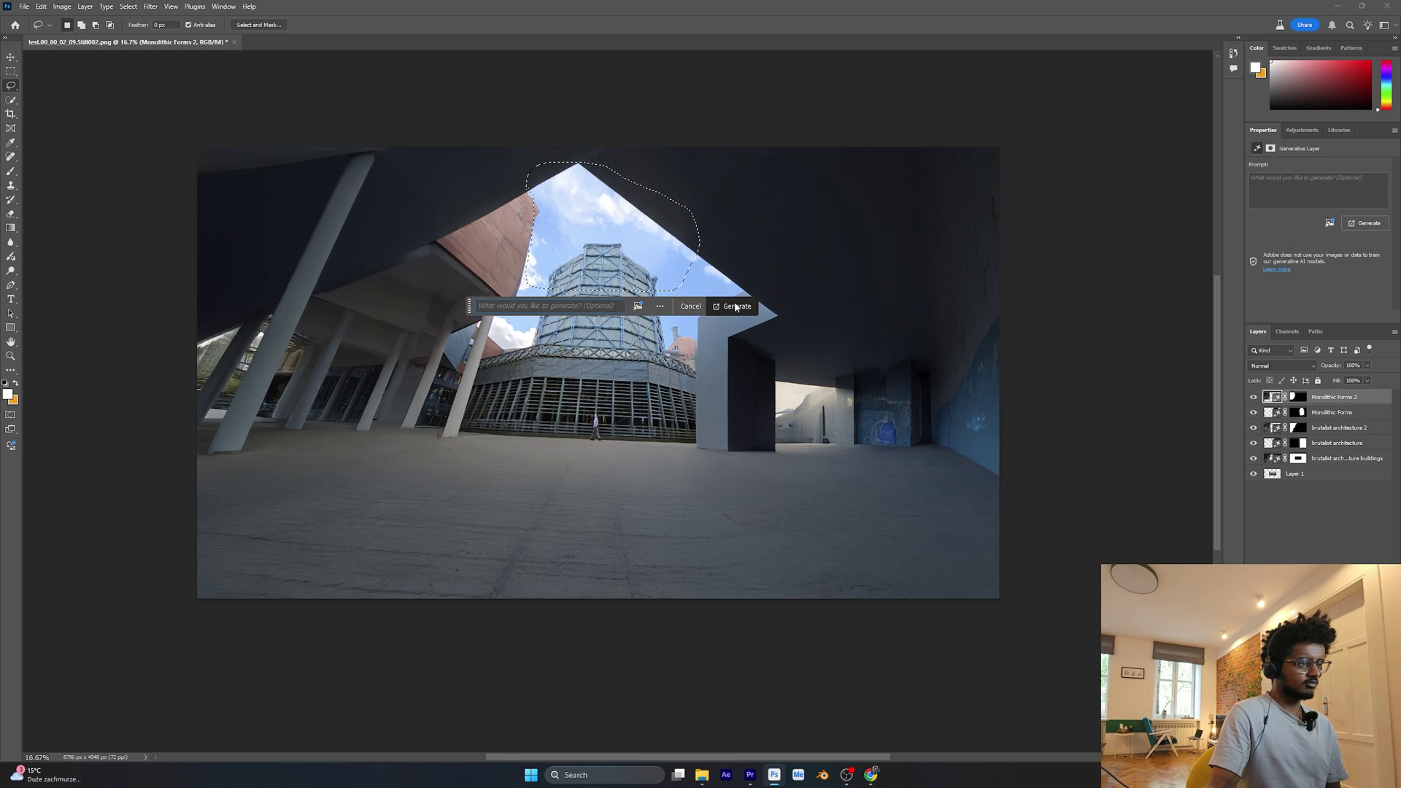
left_click(734, 306)
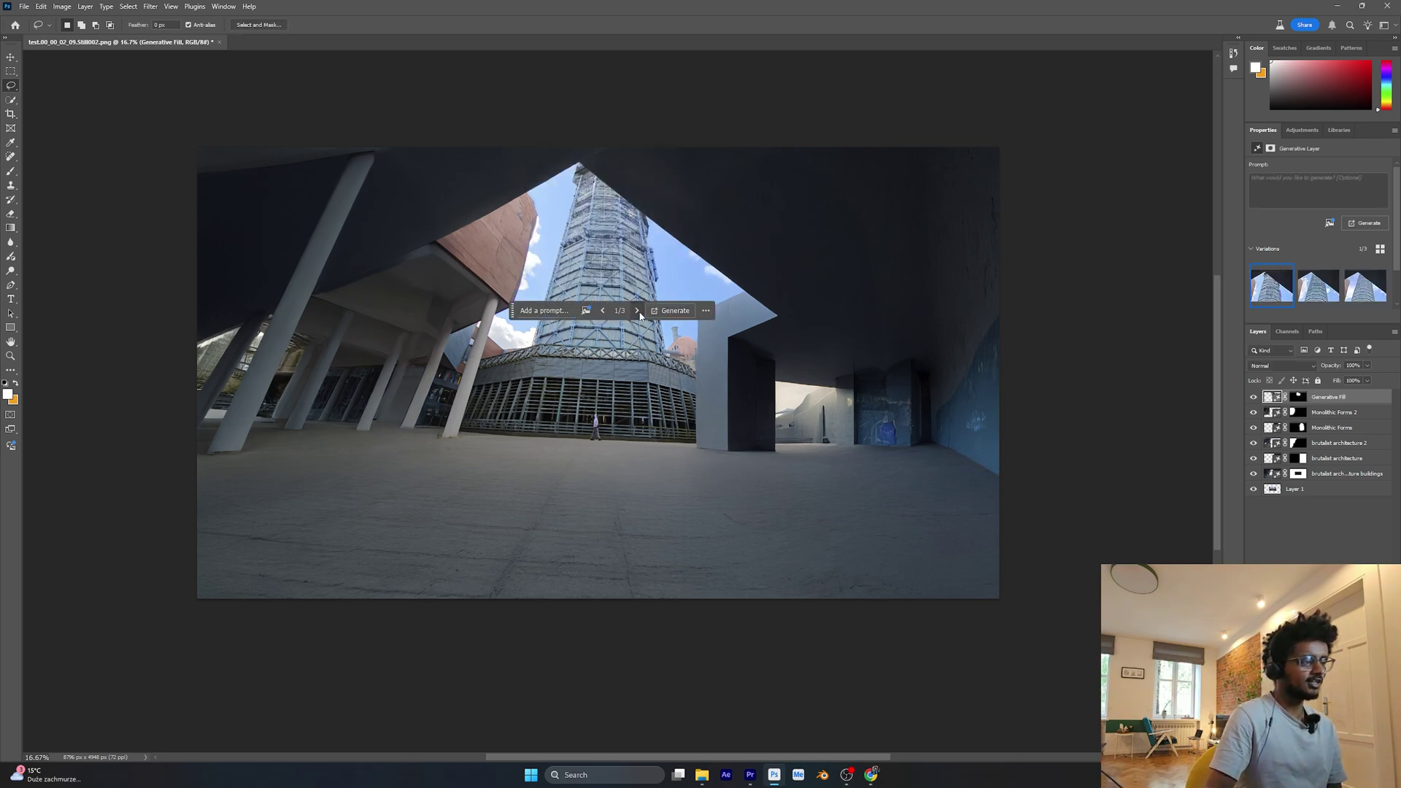
left_click(638, 311)
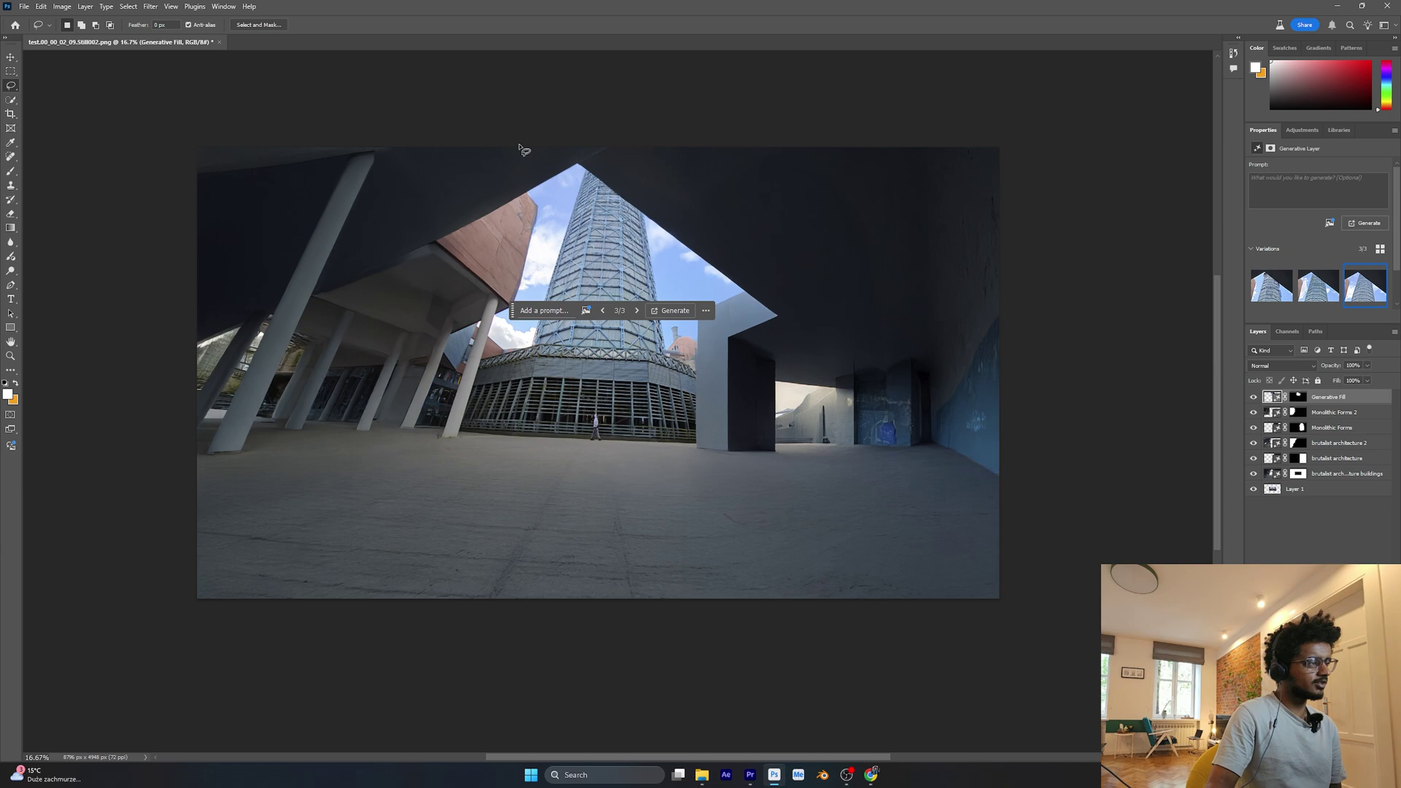
Lasso the left building area down to the ground.
left_click_drag(519, 149, 520, 144)
mouse_move(546, 213)
left_mouse_down()
mouse_move(468, 452)
mouse_move(177, 463)
mouse_move(157, 399)
mouse_move(165, 125)
mouse_move(202, 109)
mouse_move(374, 109)
mouse_move(538, 142)
left_mouse_up()
Generate fill in the left outline and keep the angular concrete-pillar variation.
left_click(296, 480)
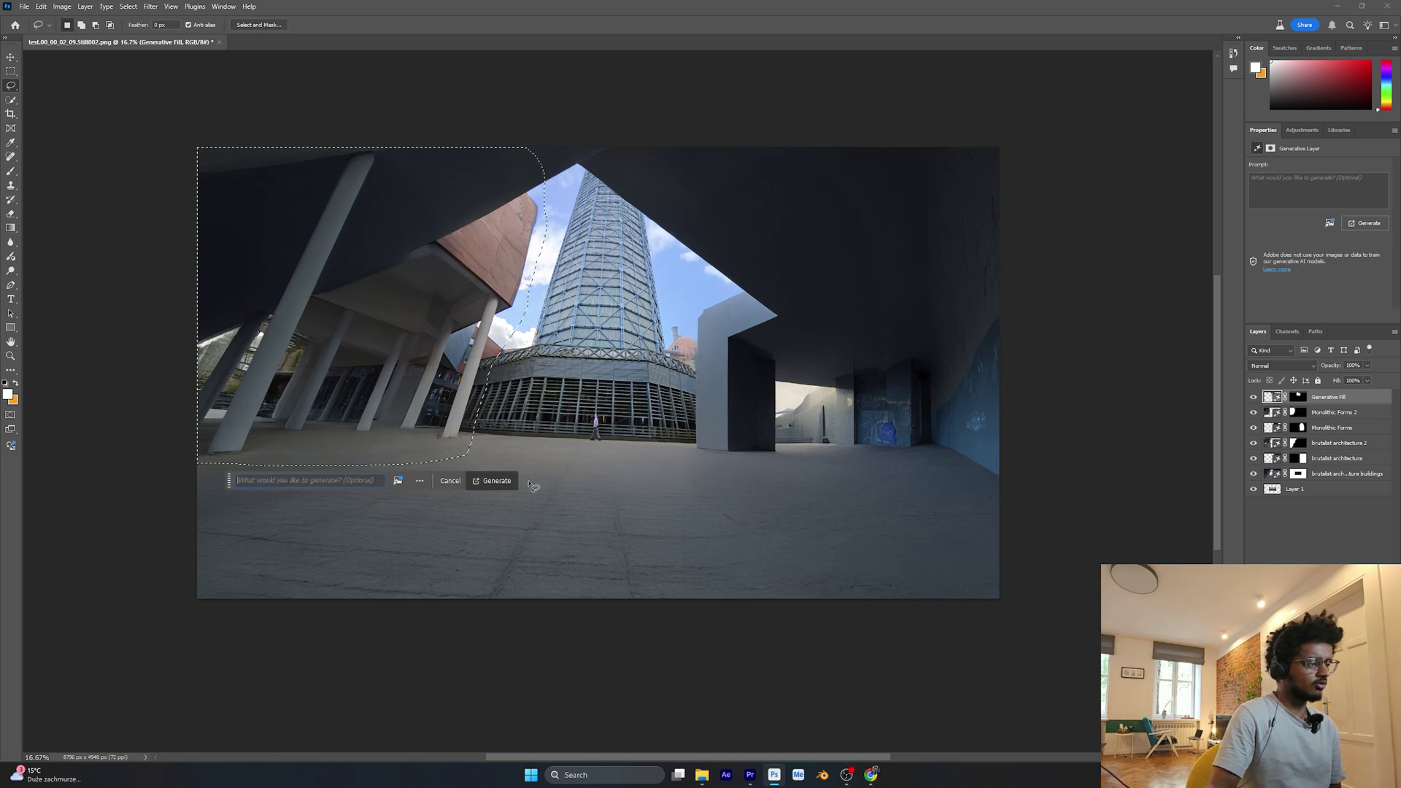
left_click(464, 484)
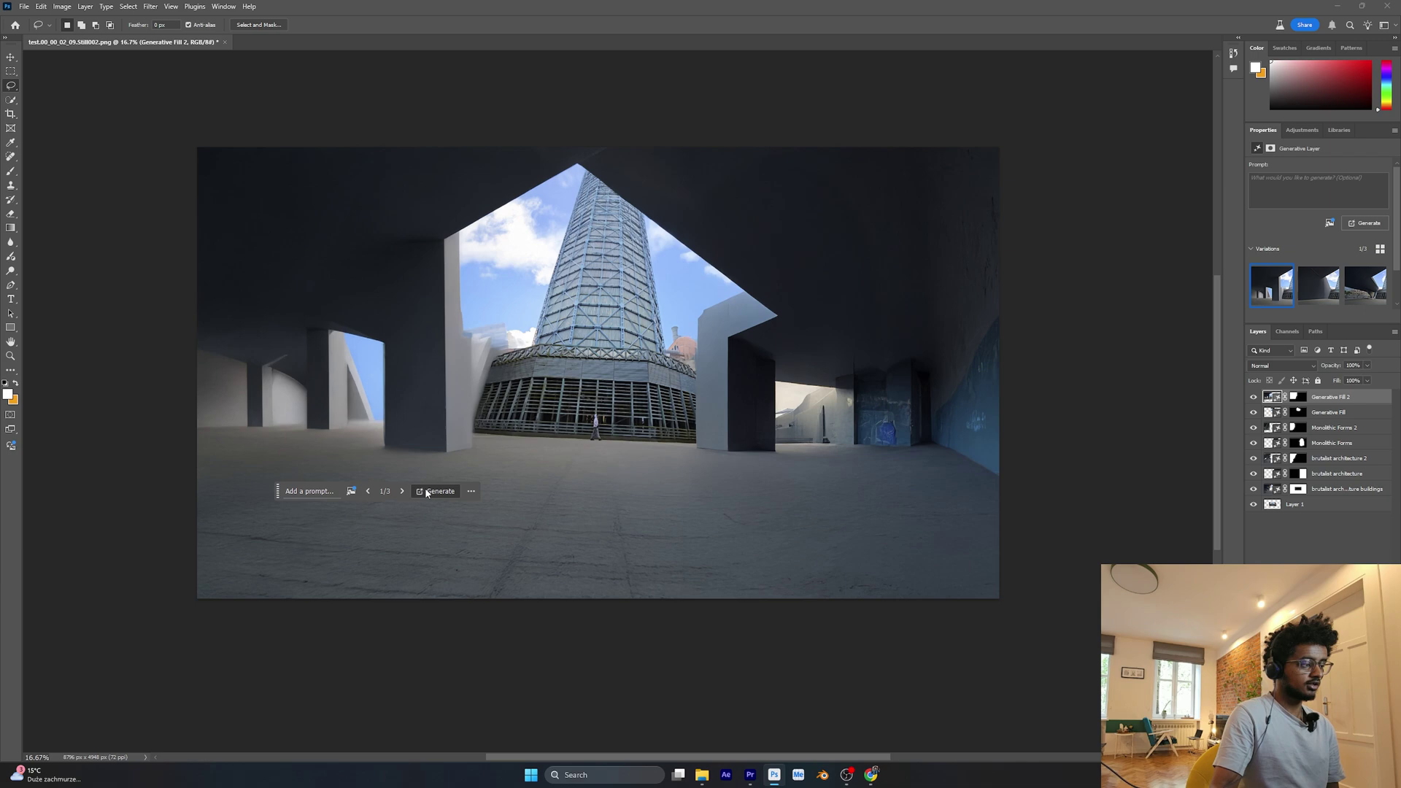
left_click(437, 491)
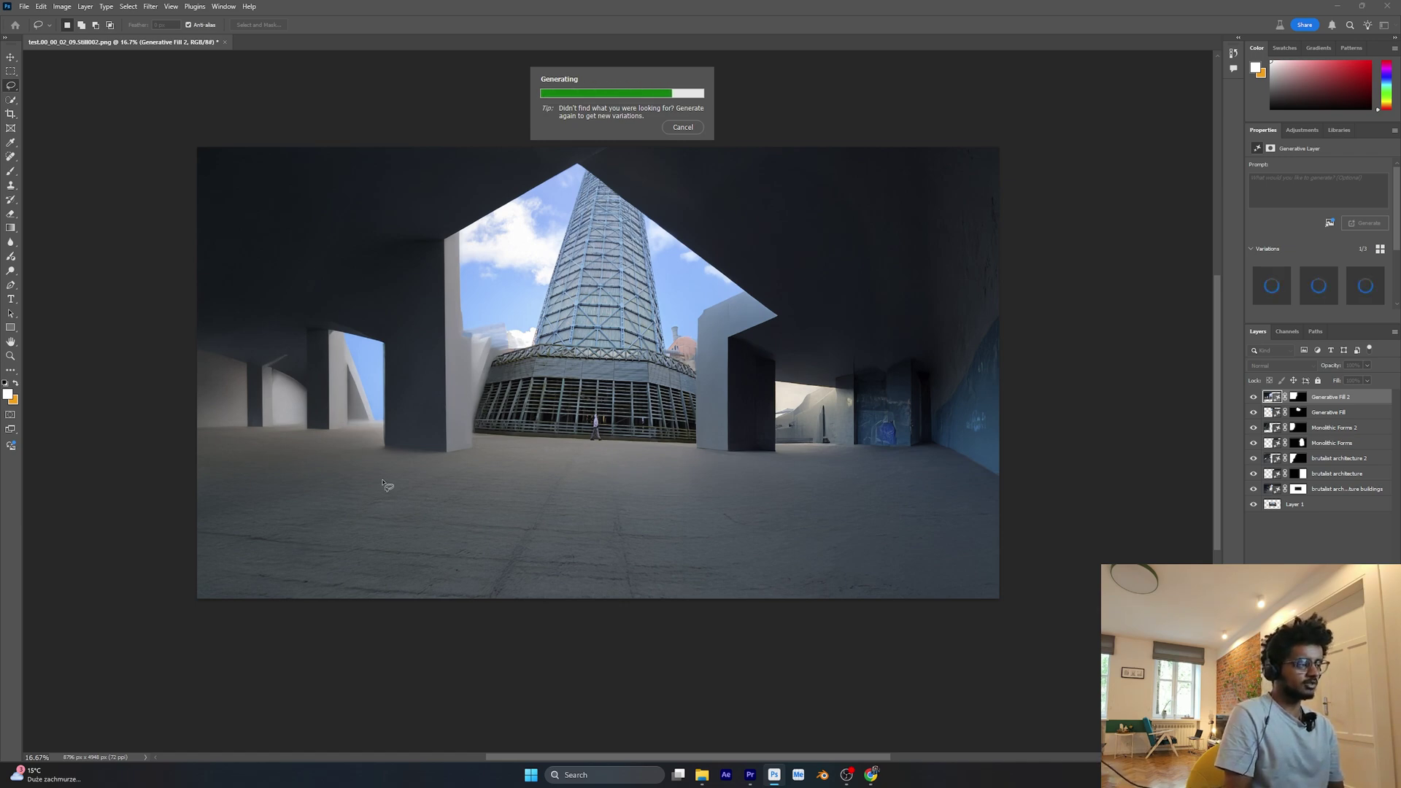
left_click(400, 491)
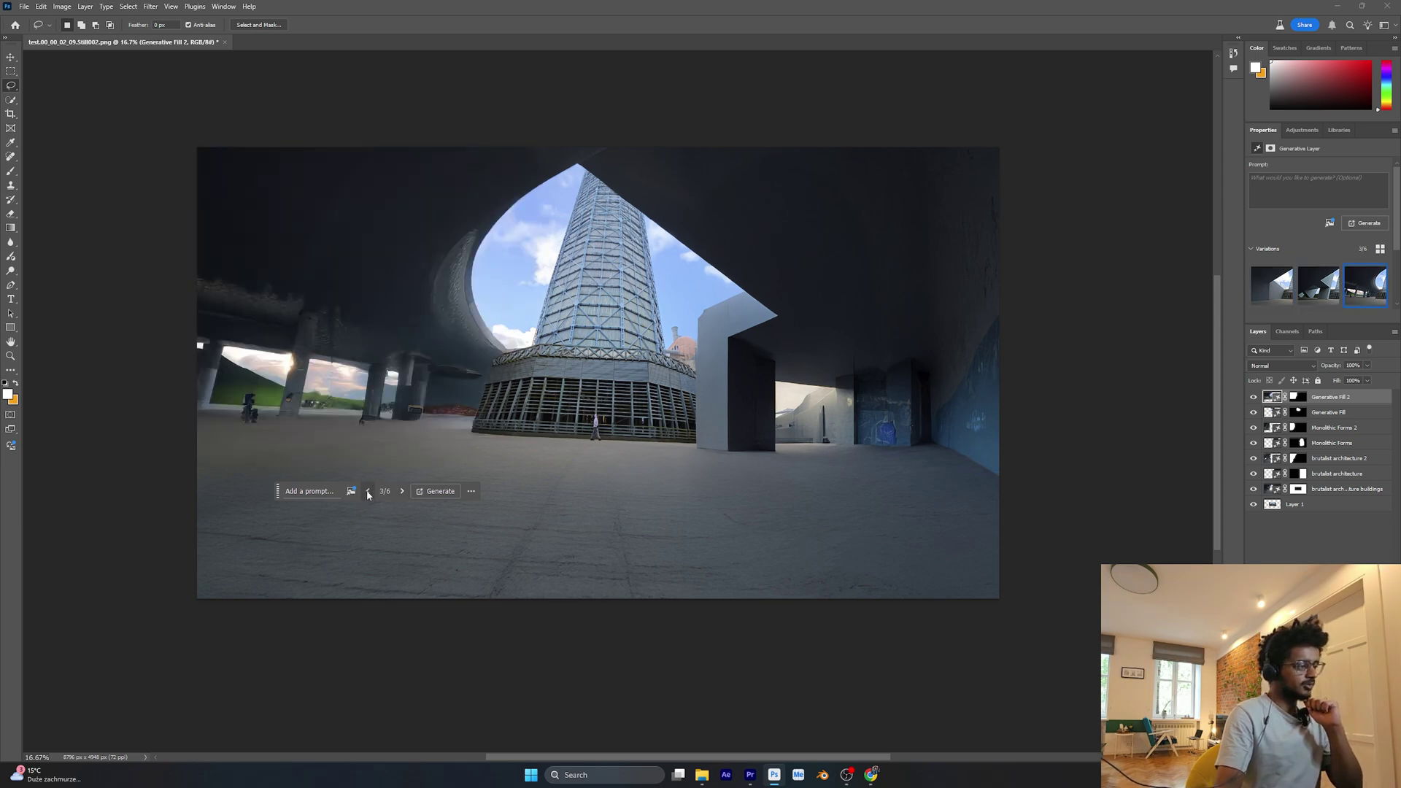
left_click(368, 491)
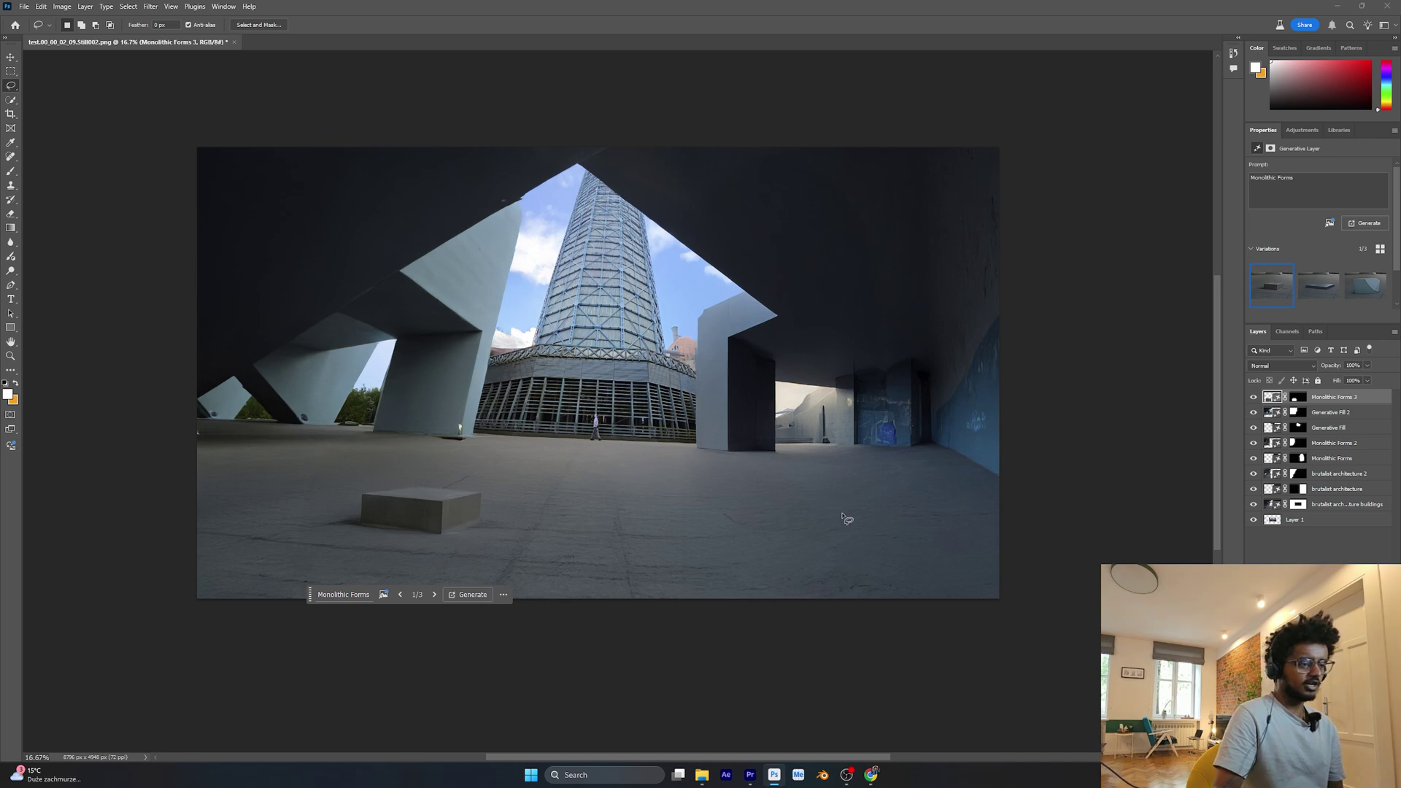
Generate a 'concrete chair' fill in an outlined floor area, then delete that layer.
mouse_move(775, 522)
left_mouse_down()
mouse_move(826, 522)
mouse_move(858, 502)
mouse_move(856, 470)
mouse_move(827, 460)
mouse_move(680, 522)
mouse_move(806, 527)
left_mouse_up()
left_click(689, 546)
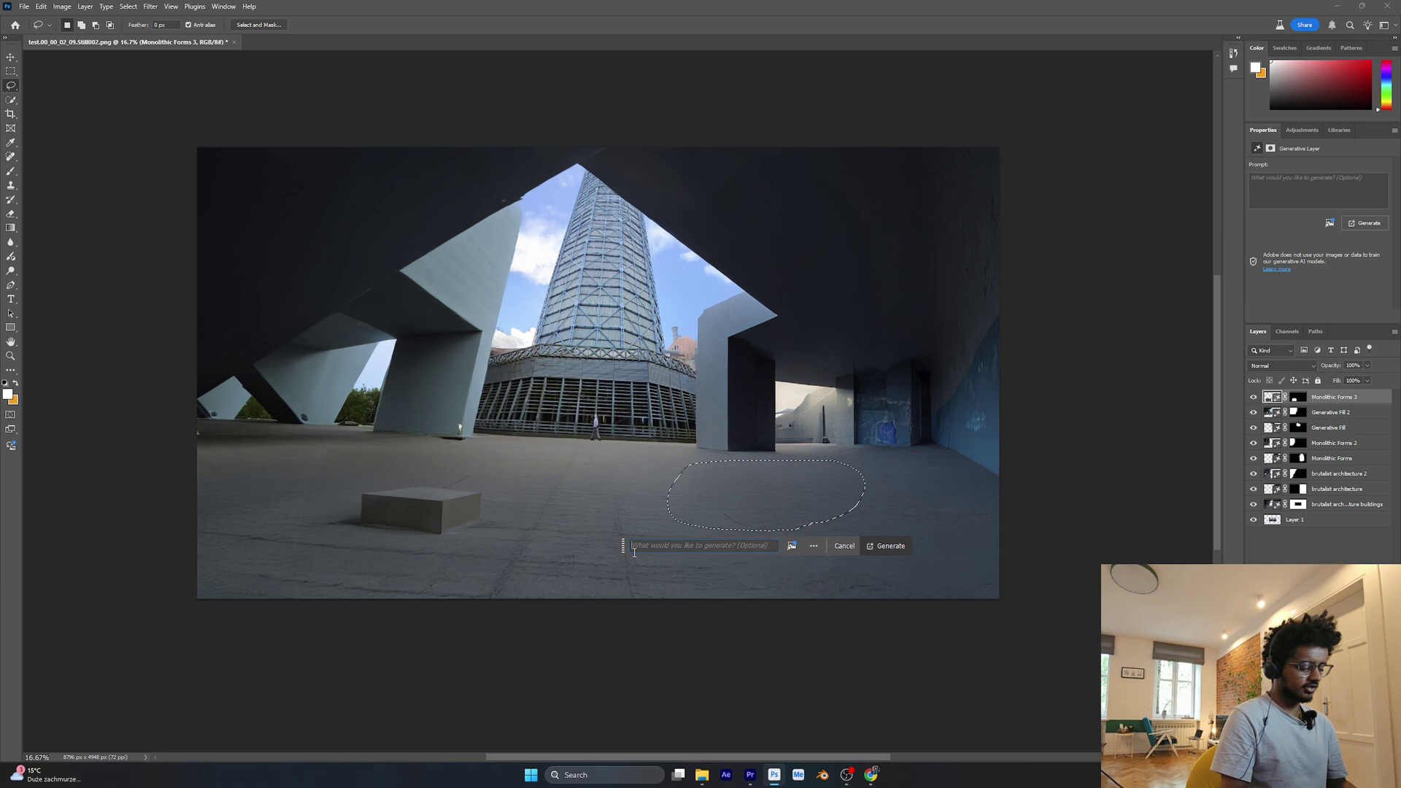
type("conreet chair")
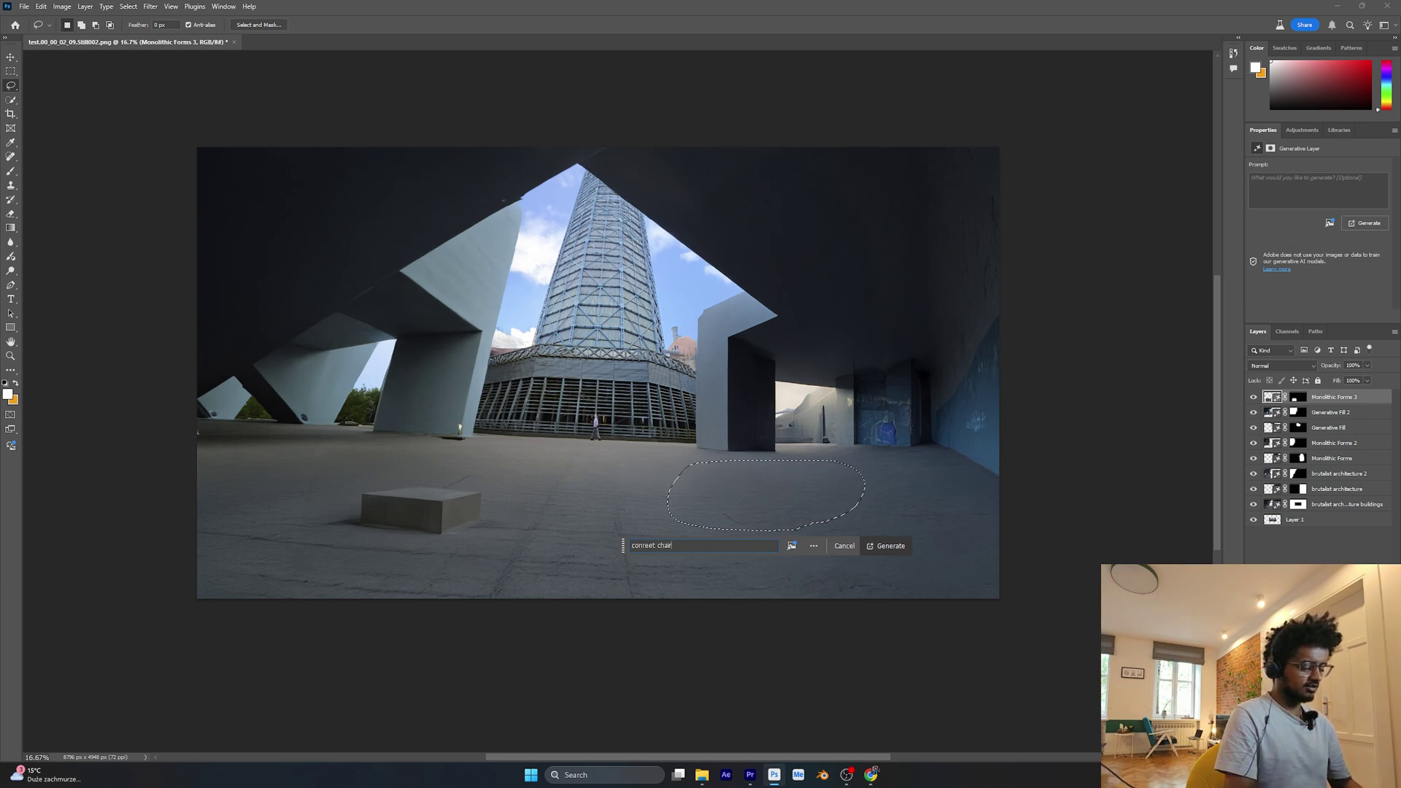
key("Return")
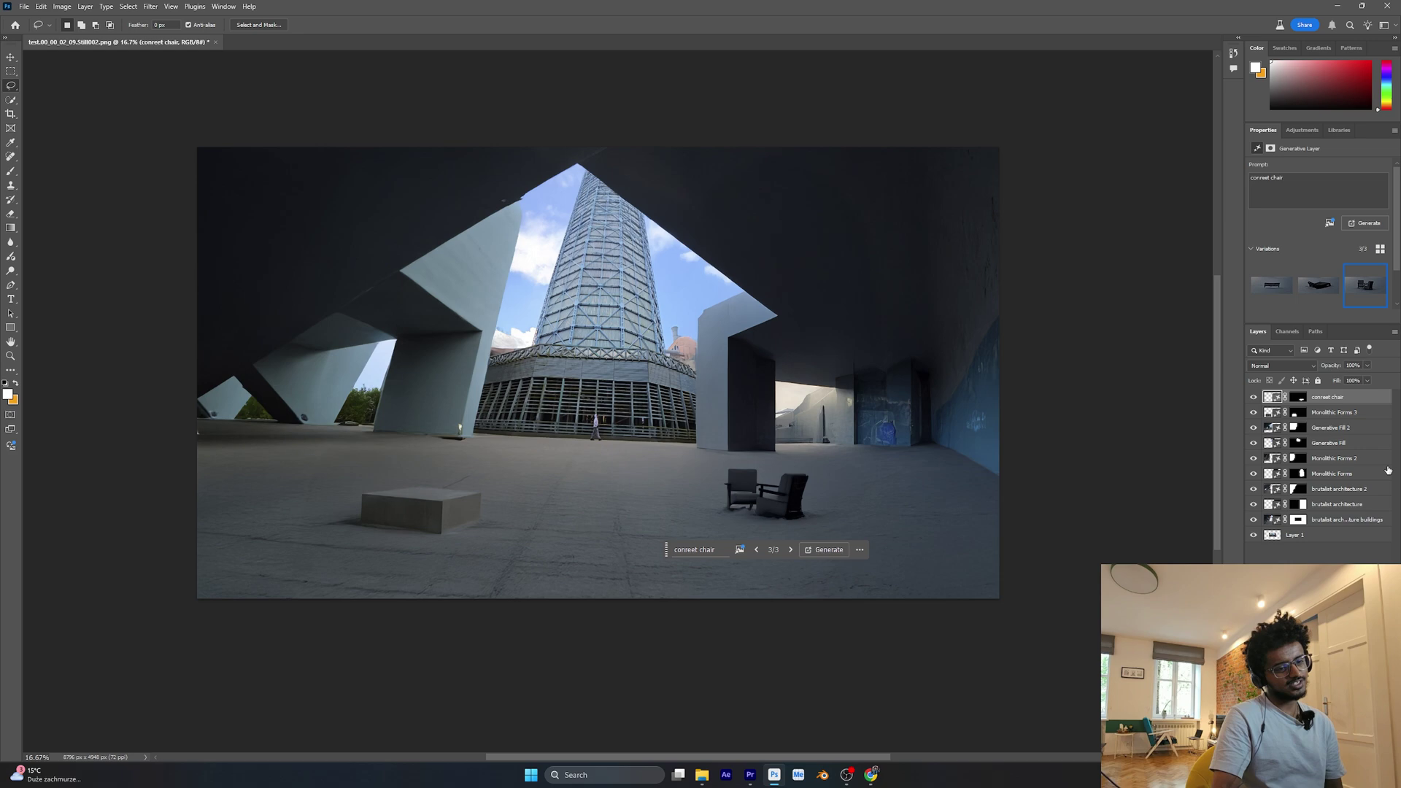
key("Delete")
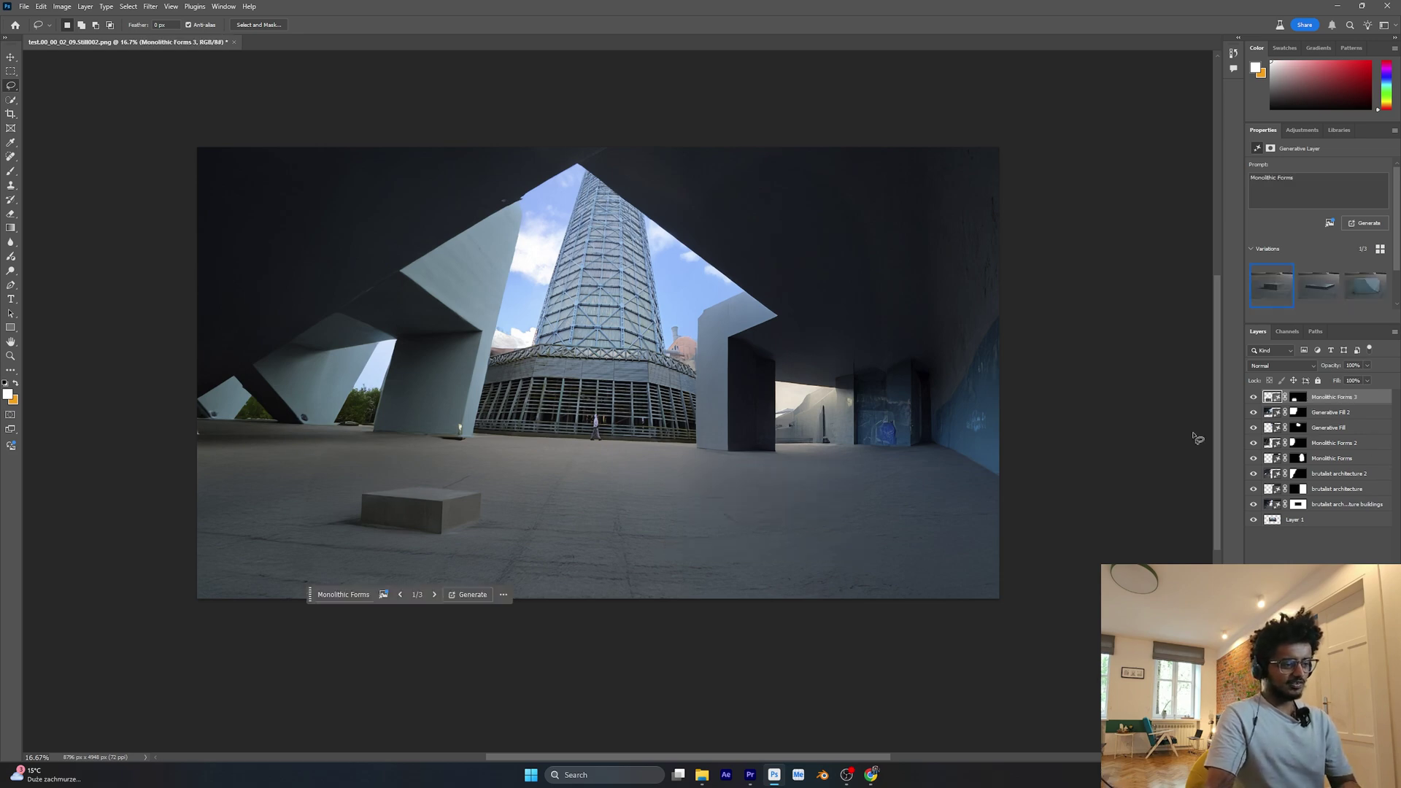
Fill a new right-floor outline with a 'Monolithic Forms' concrete block and deselect the layer.
mouse_move(703, 569)
left_mouse_down()
mouse_move(834, 557)
mouse_move(872, 506)
mouse_move(829, 468)
mouse_move(653, 469)
mouse_move(623, 524)
mouse_move(709, 572)
left_mouse_up()
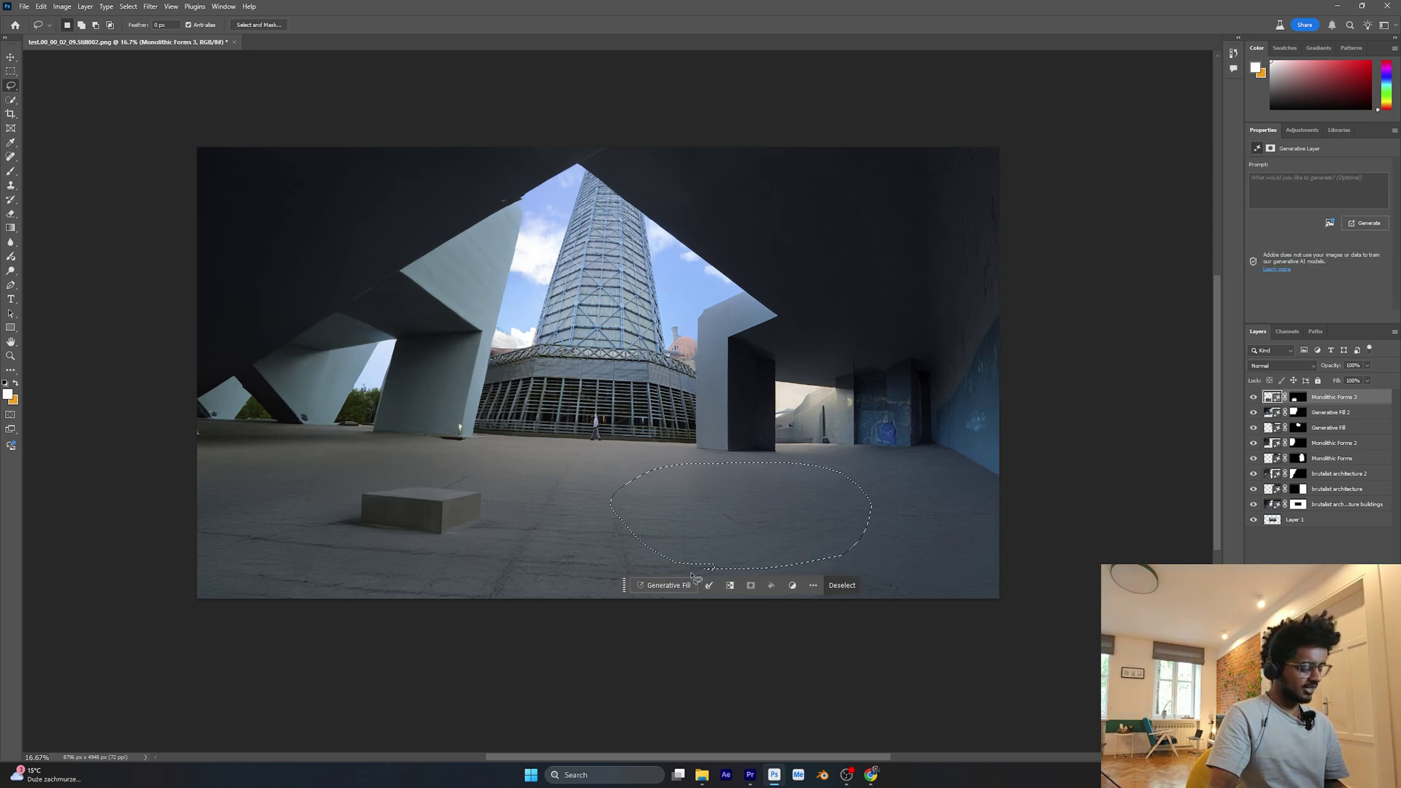
left_click(665, 585)
type("Monolithic Forms")
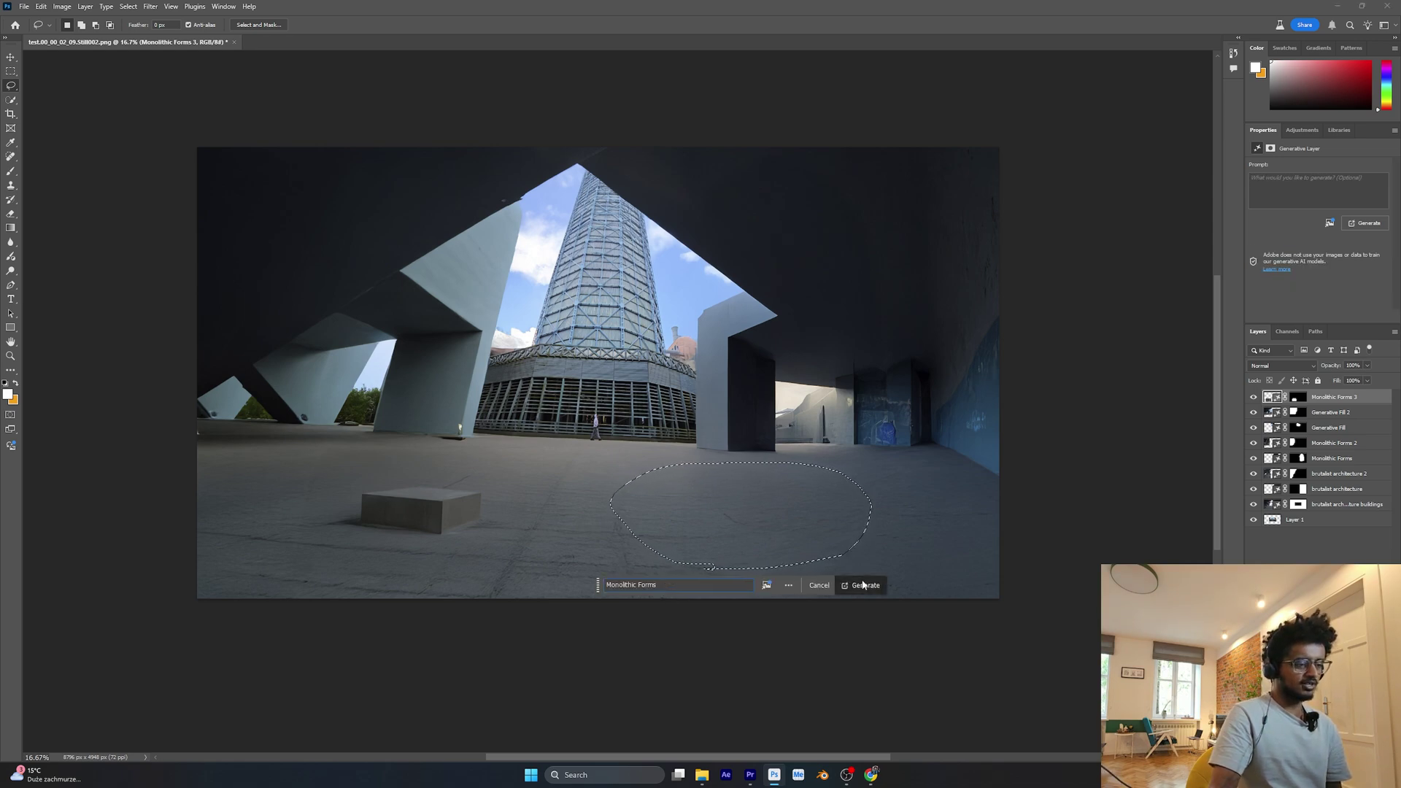
left_click(864, 584)
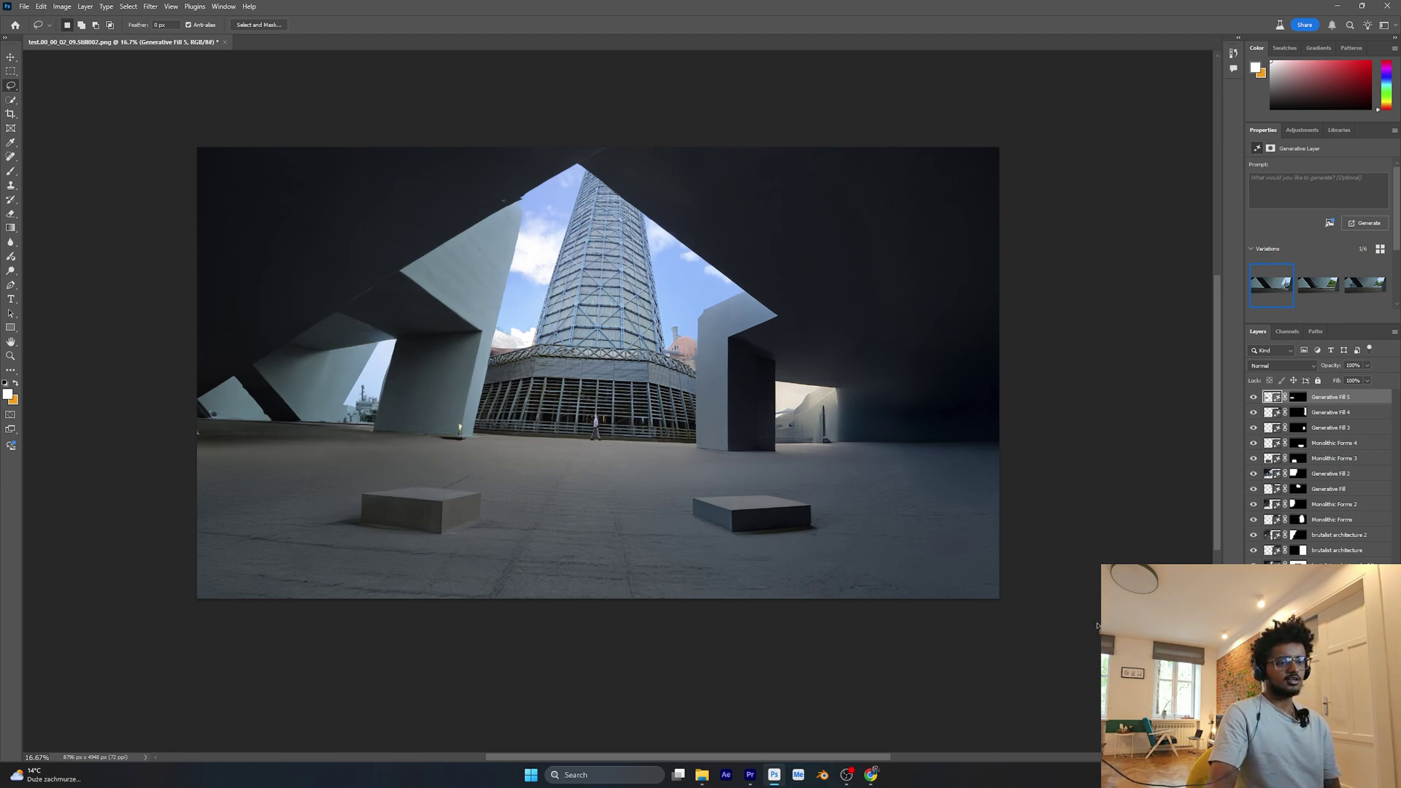
left_click(1314, 657)
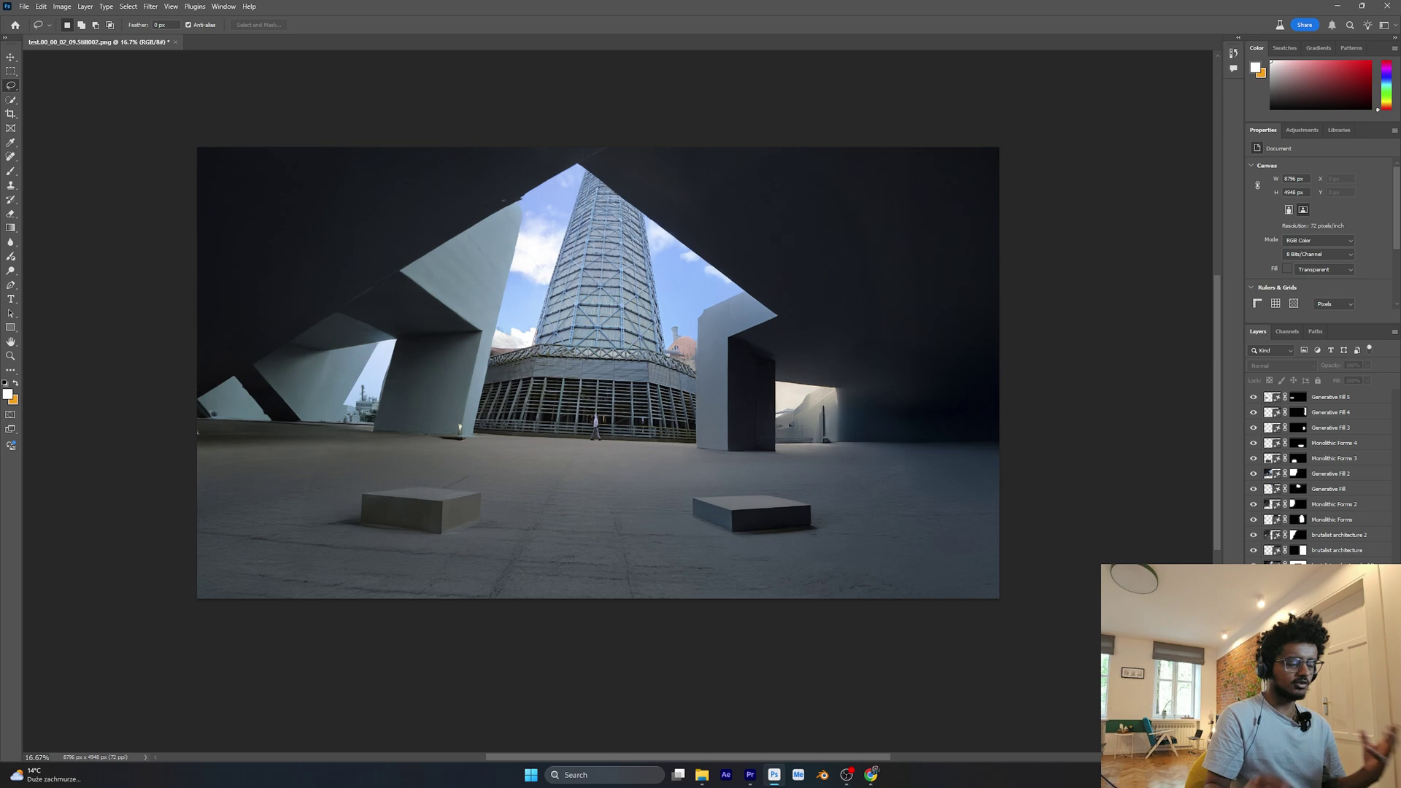
Export the composite as a PNG into the lodz shots folder, then quit Photoshop saving changes.
left_click(26, 5)
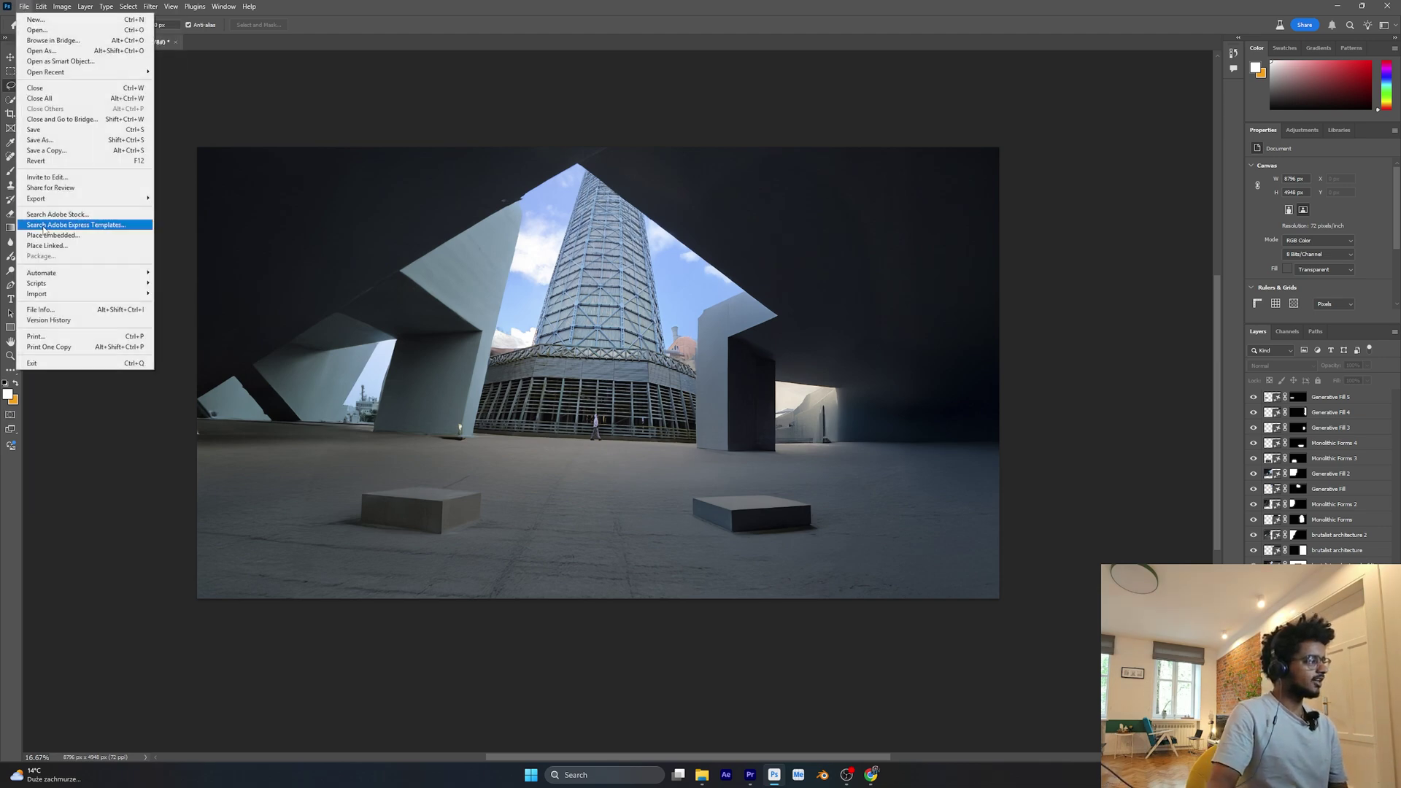
mouse_move(55, 199)
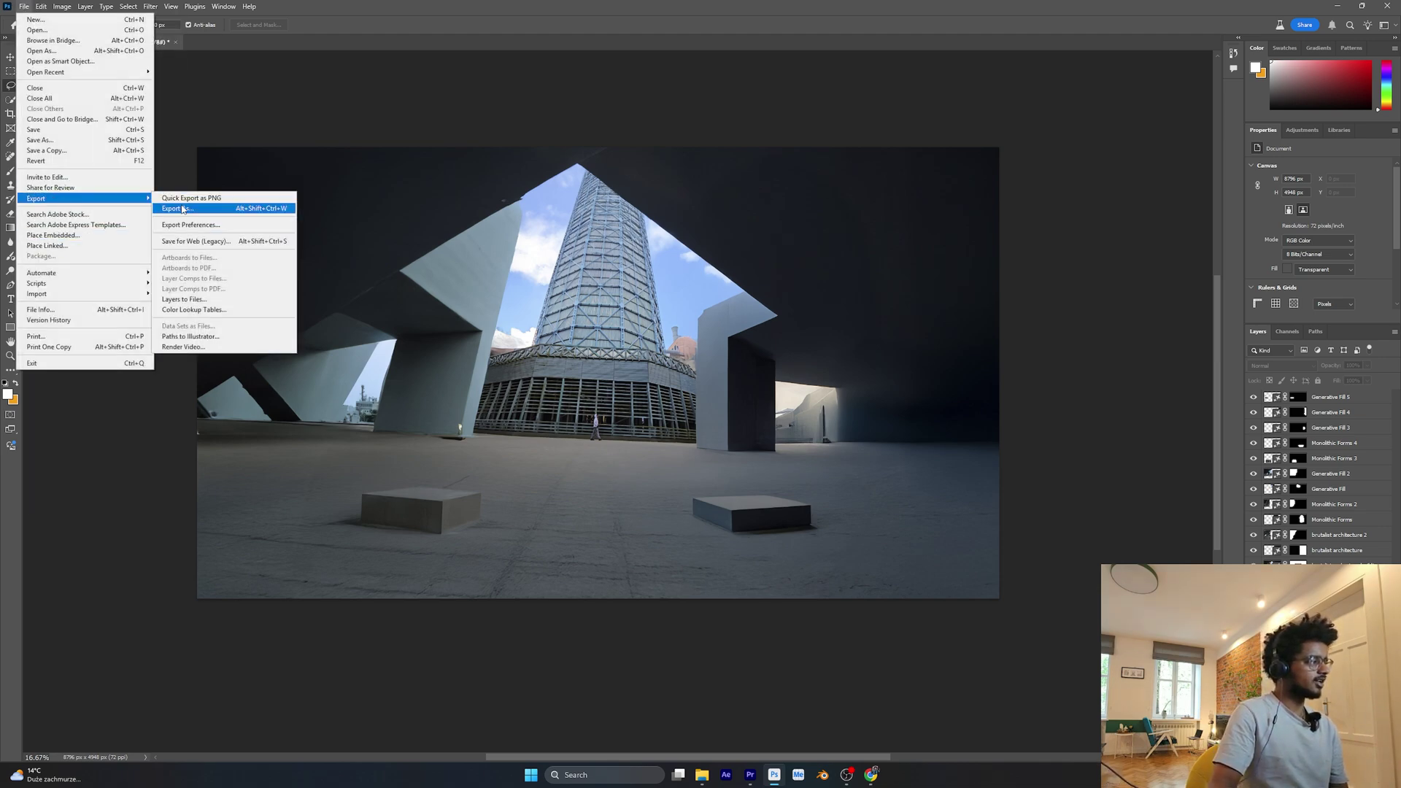
left_click(185, 208)
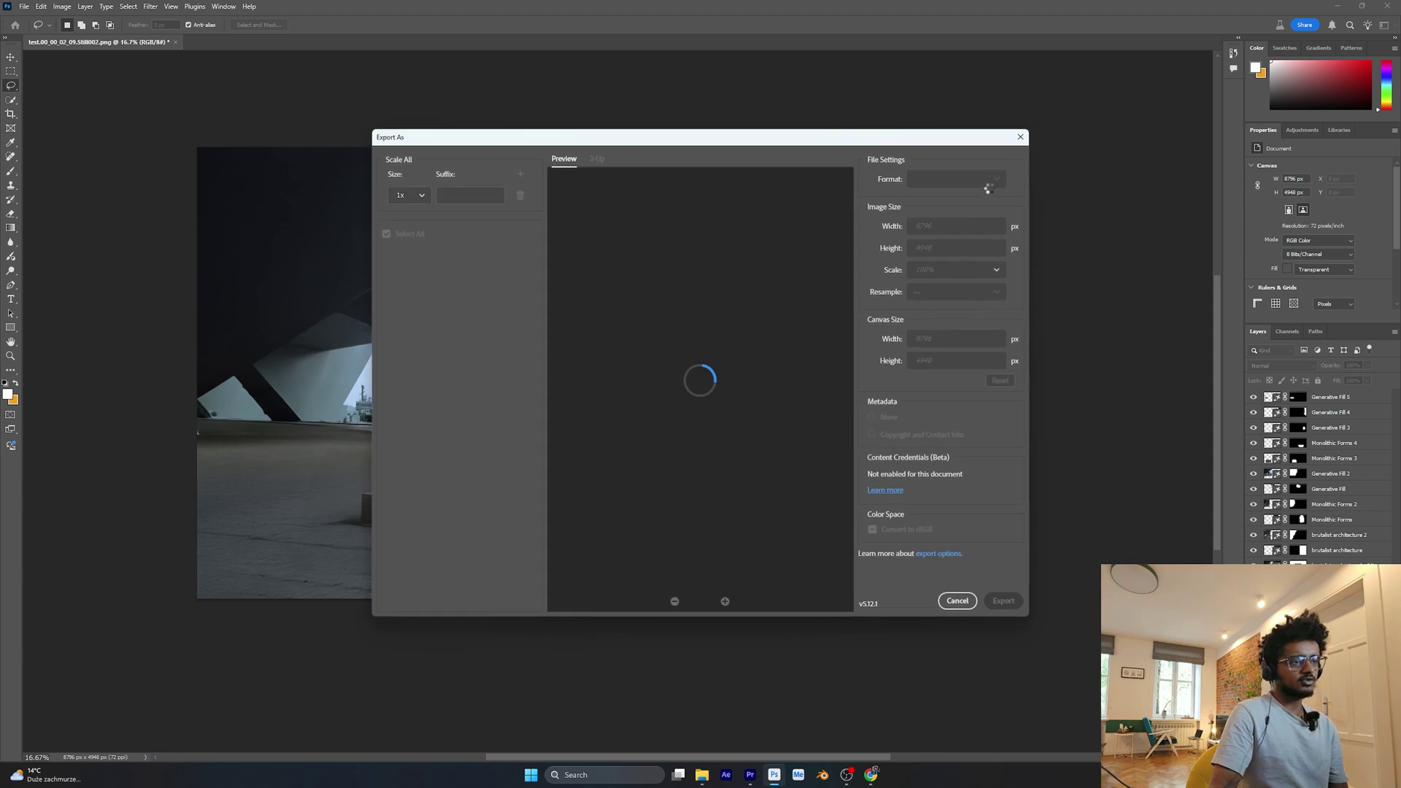
left_click(1001, 602)
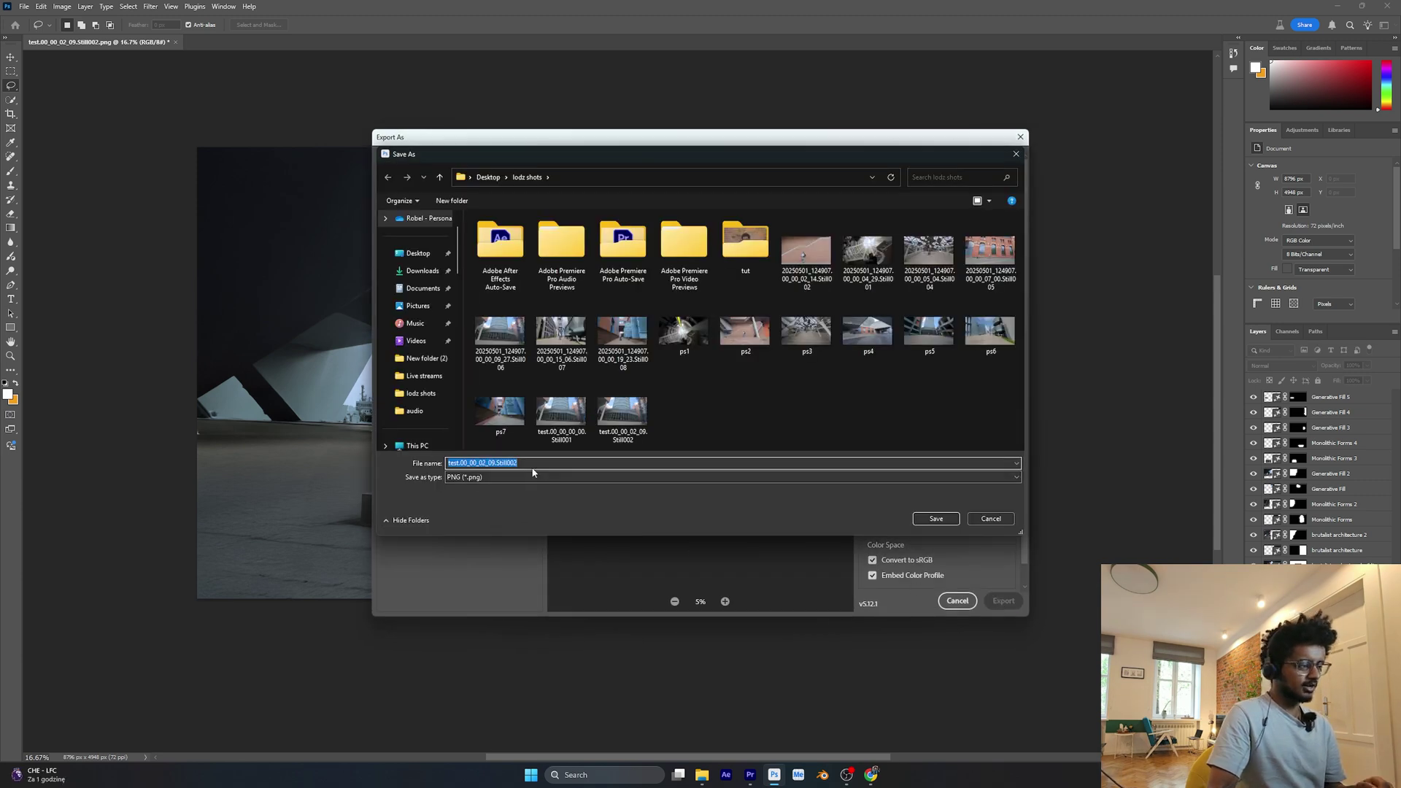
left_click(937, 519)
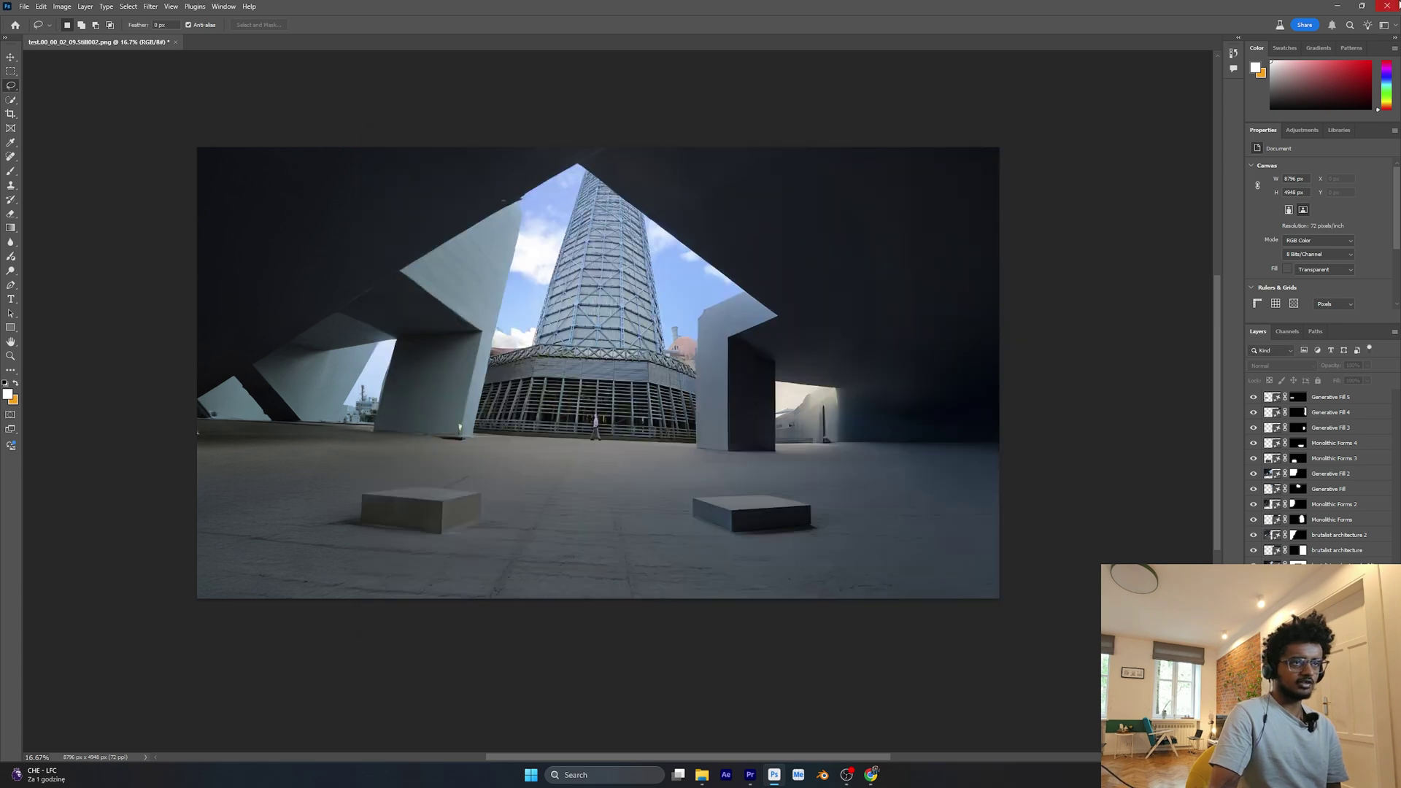
left_click(1388, 6)
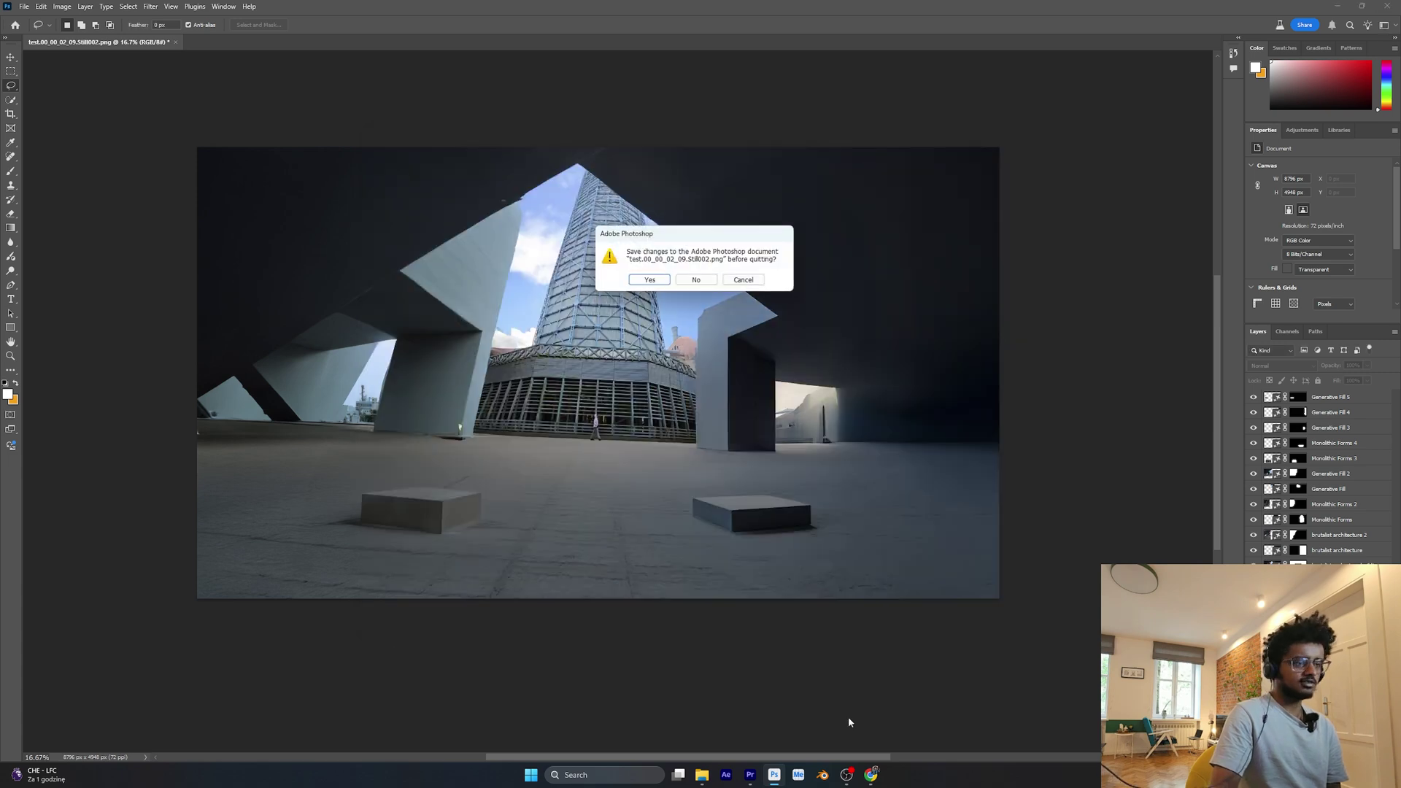
left_click(650, 280)
Drop the exported PNG from lodz shots onto V2 above the video and trim it to match V1.
left_click(628, 404)
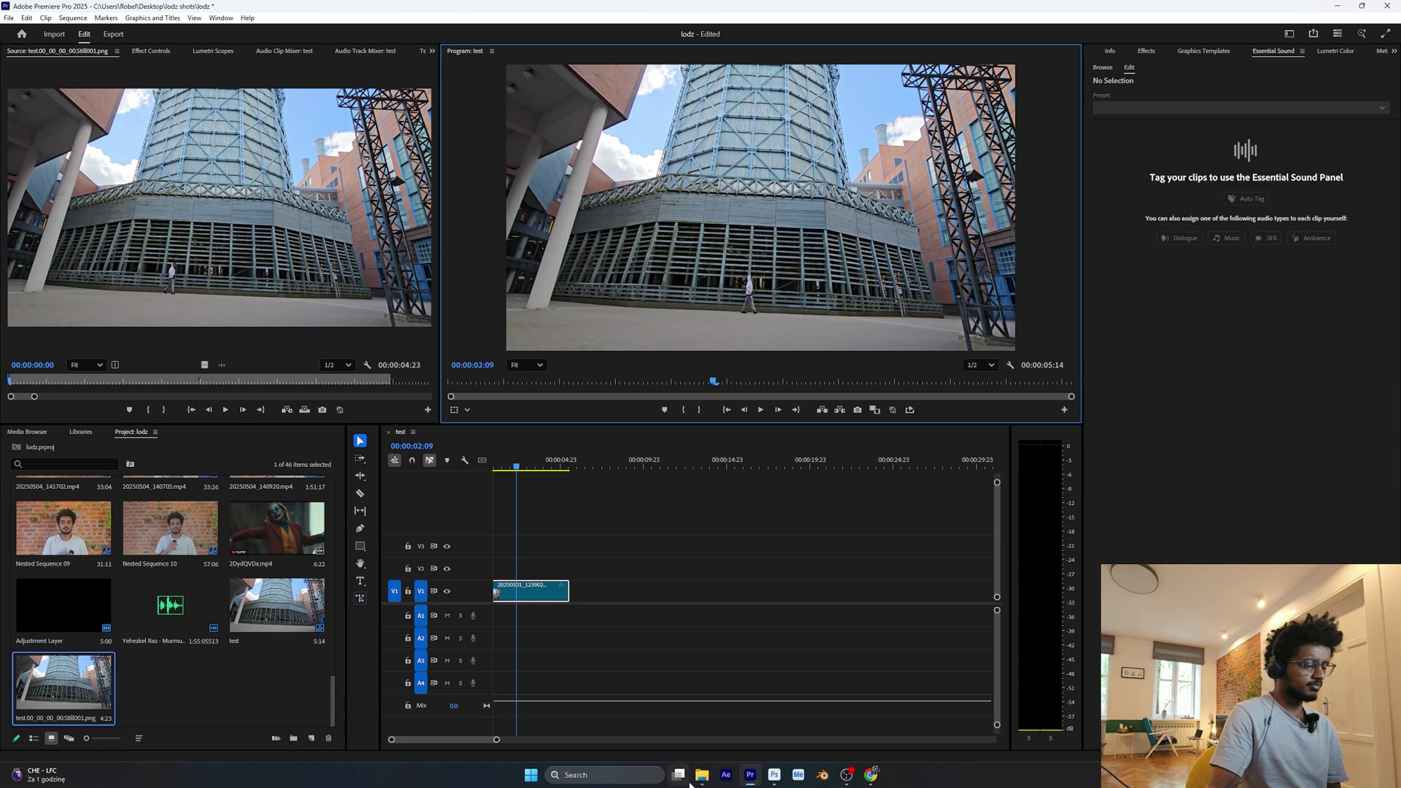
mouse_move(700, 783)
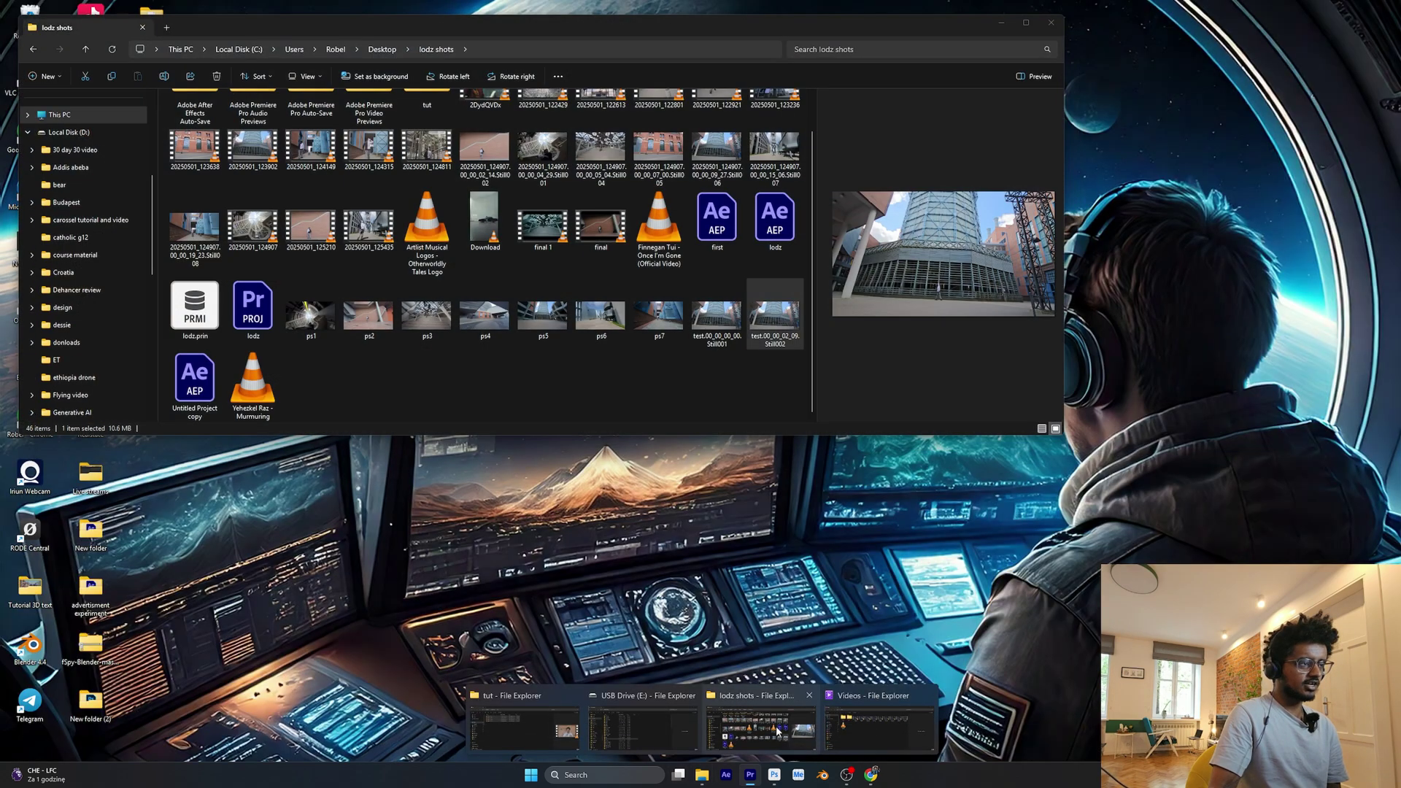
left_click(783, 724)
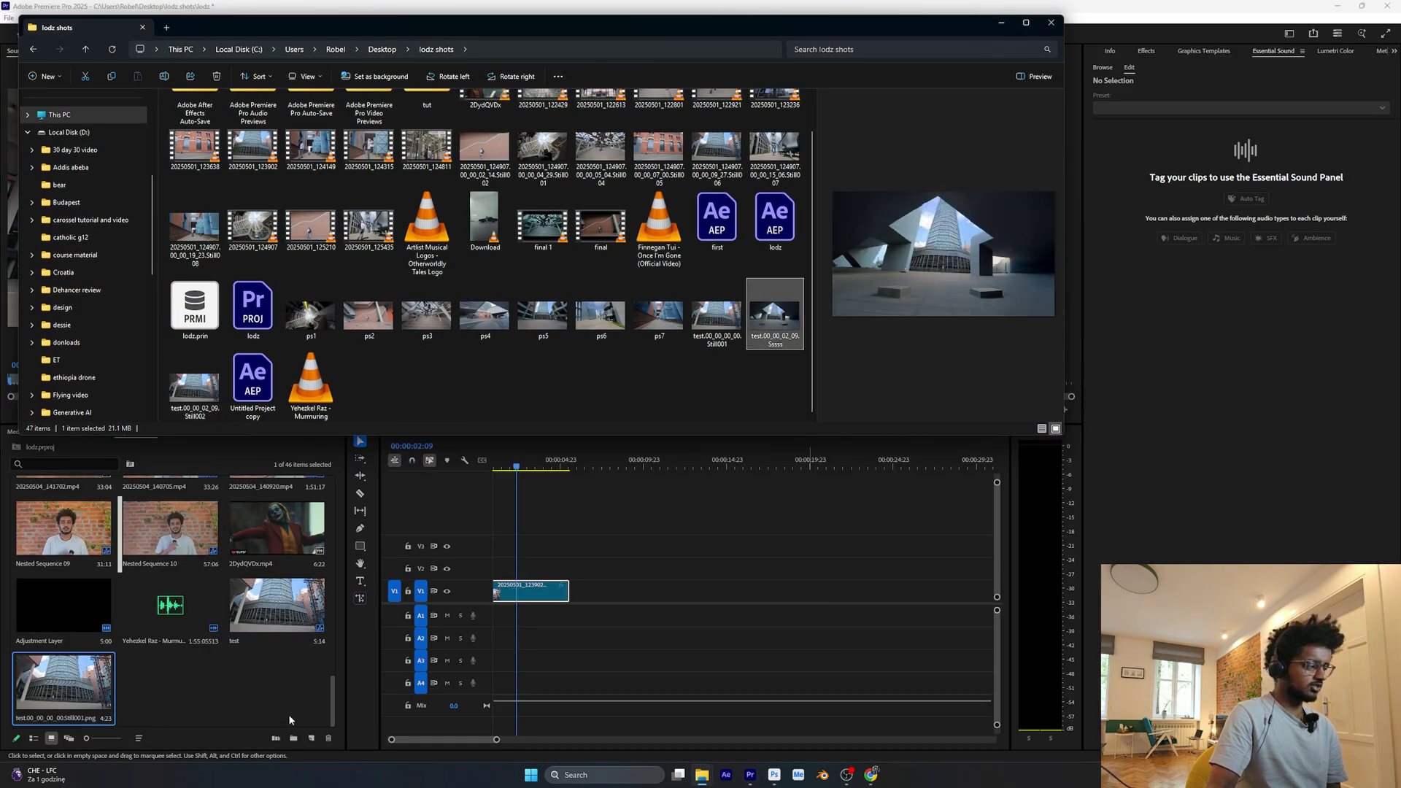
left_click(289, 720)
left_click_drag(170, 682, 584, 566)
key("backslash")
left_click(535, 465)
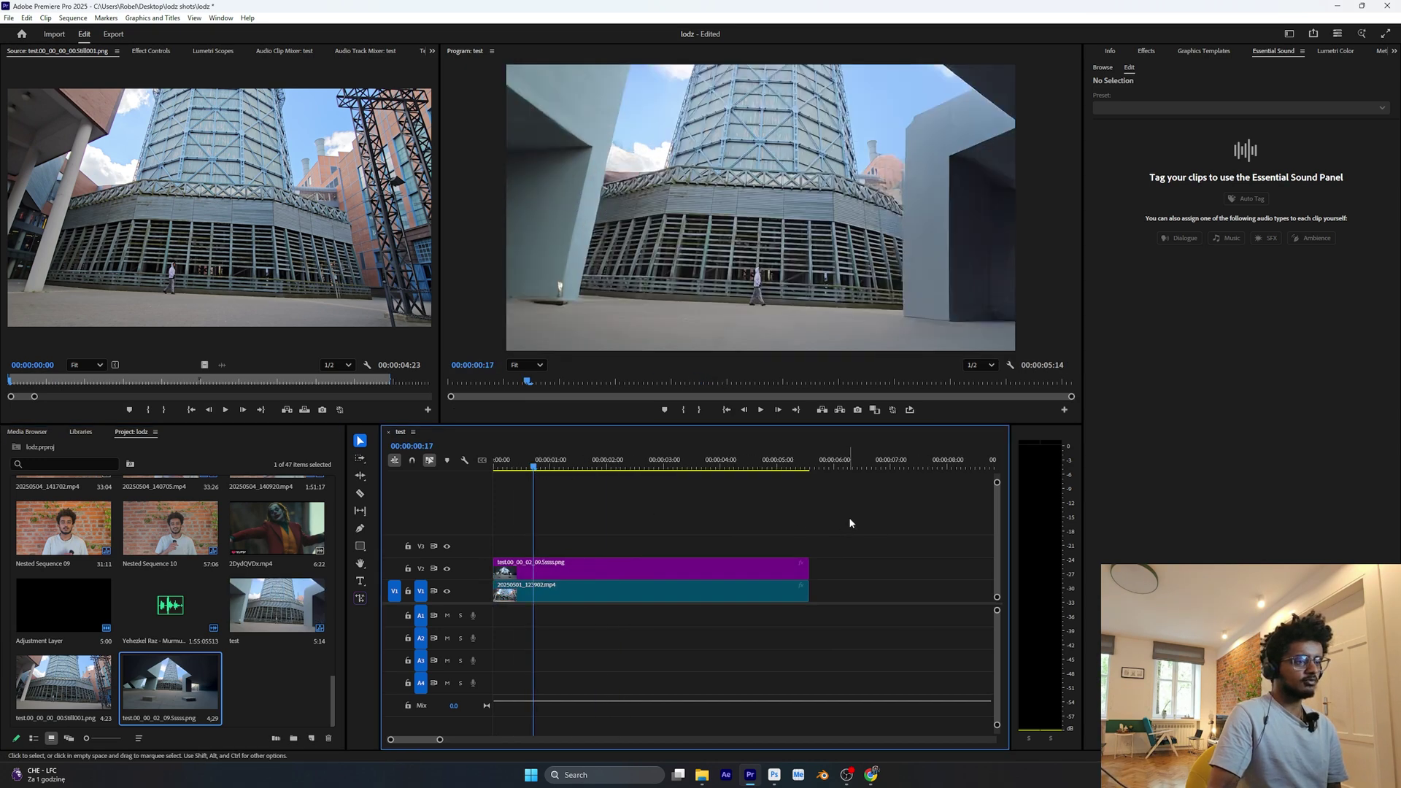
left_click(598, 575)
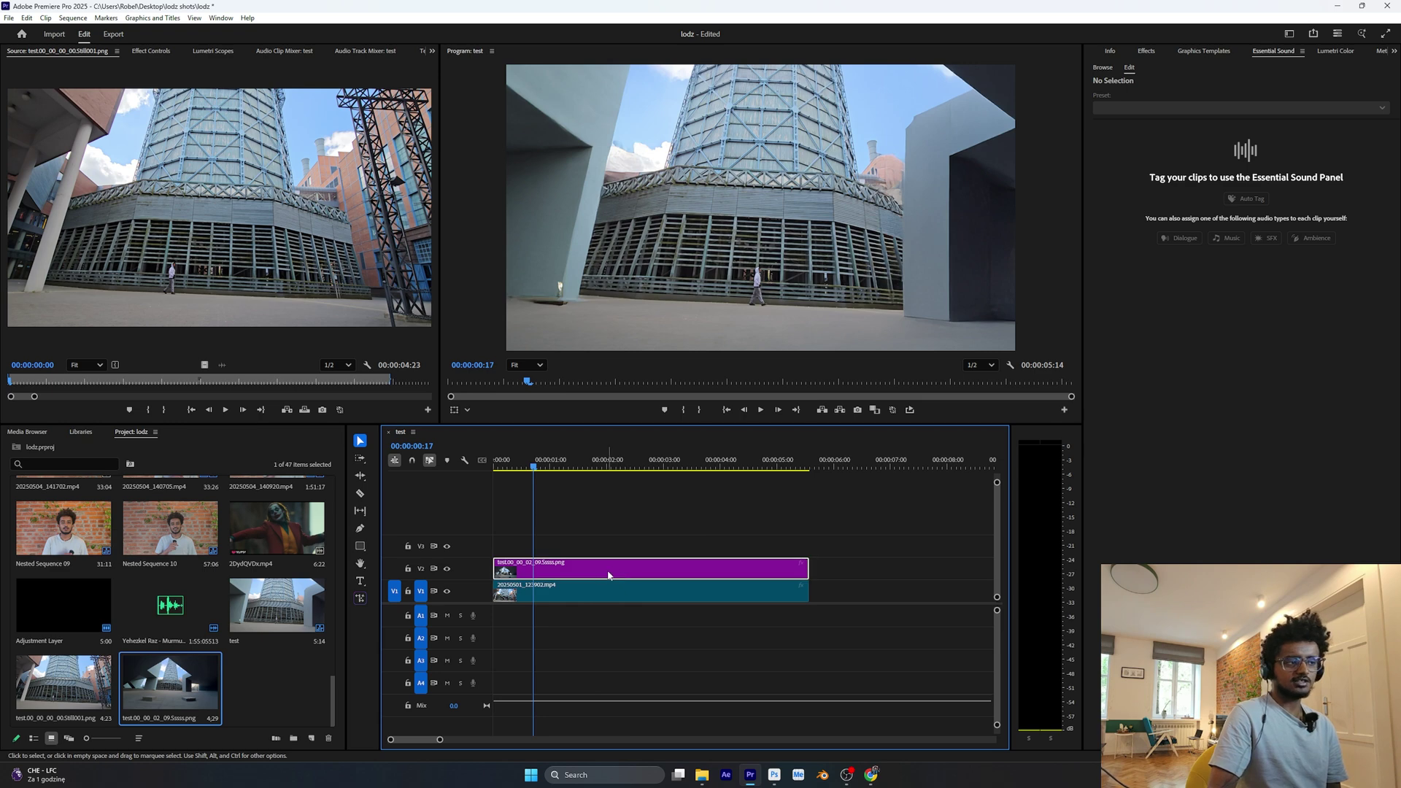
Set the background still's Motion Scale to 45.
left_click(150, 51)
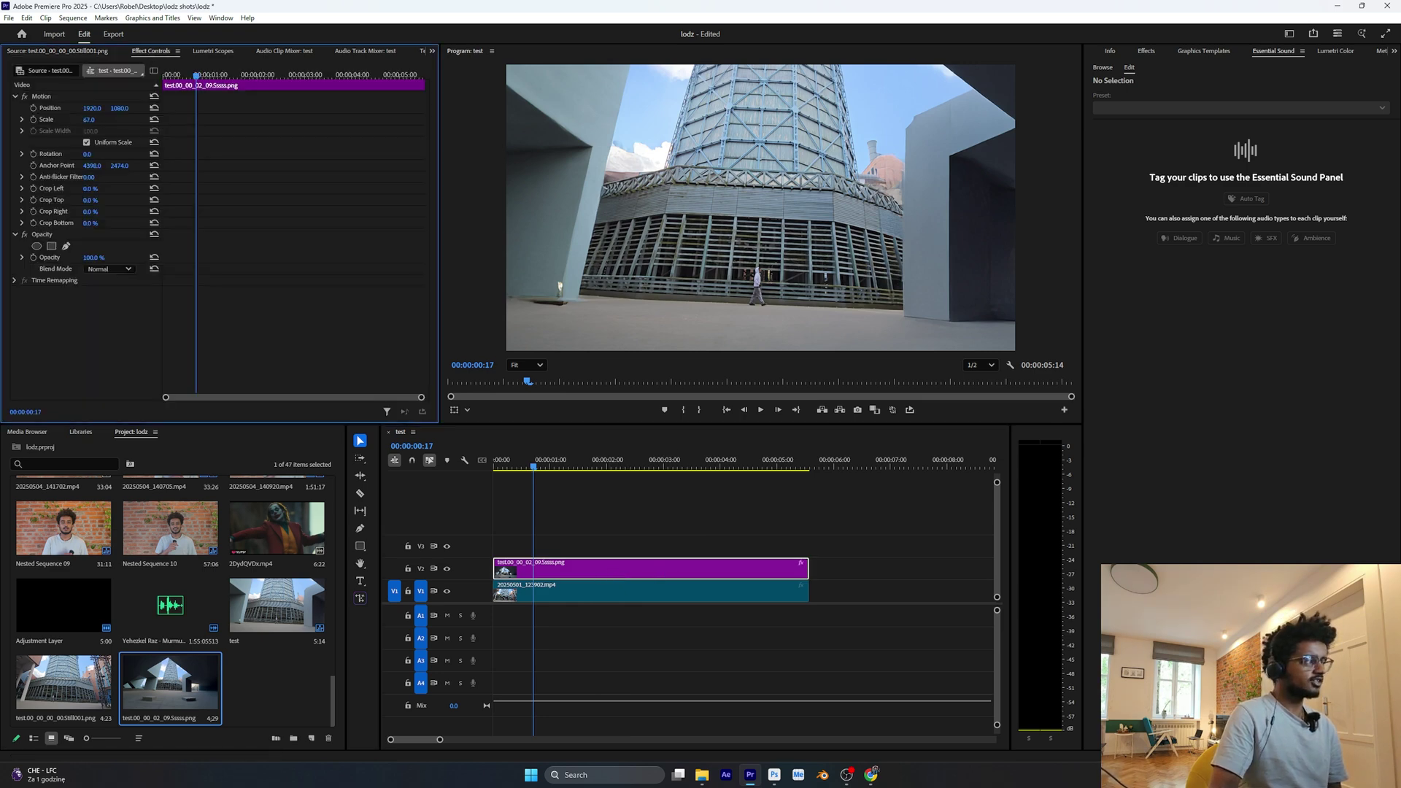
left_click_drag(88, 119, 83, 119)
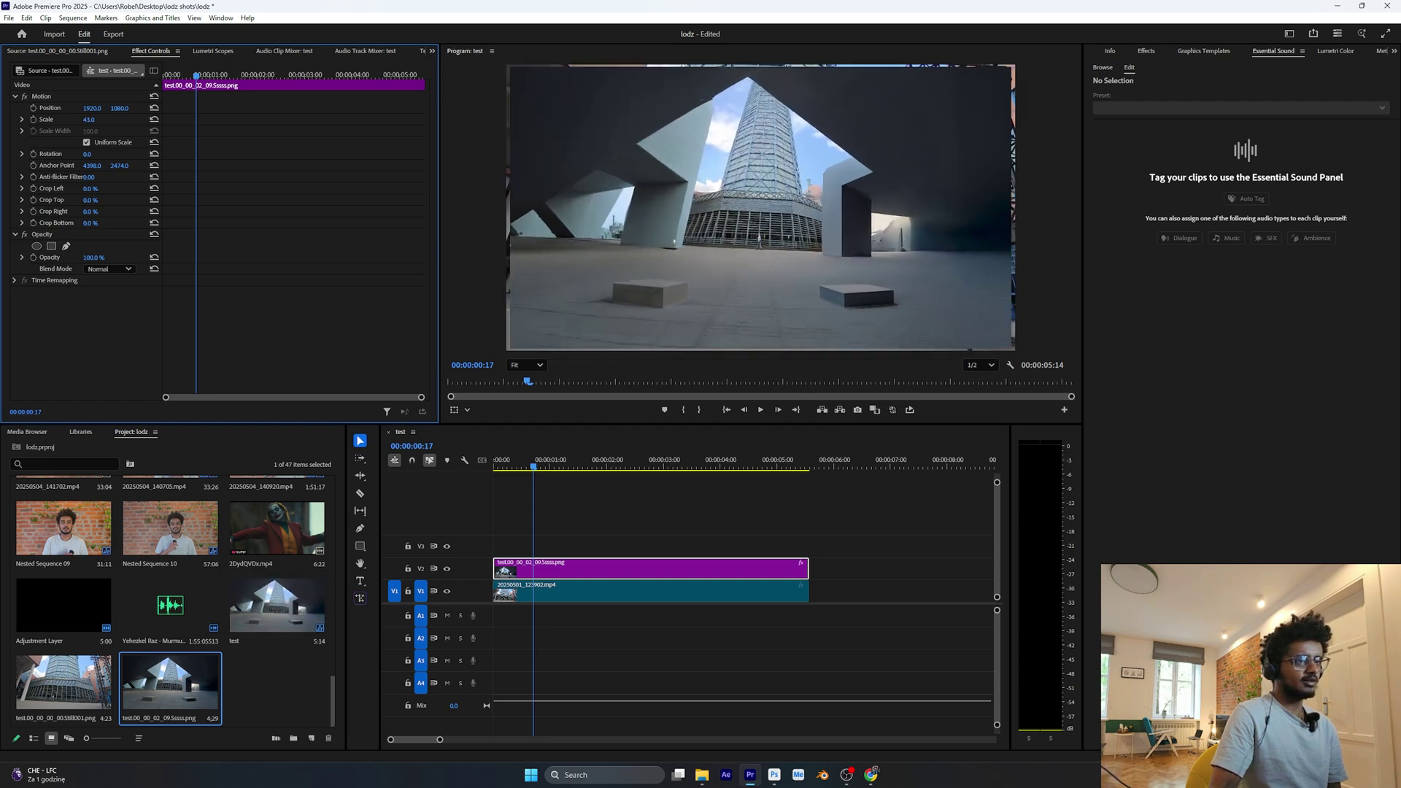
left_click(90, 119)
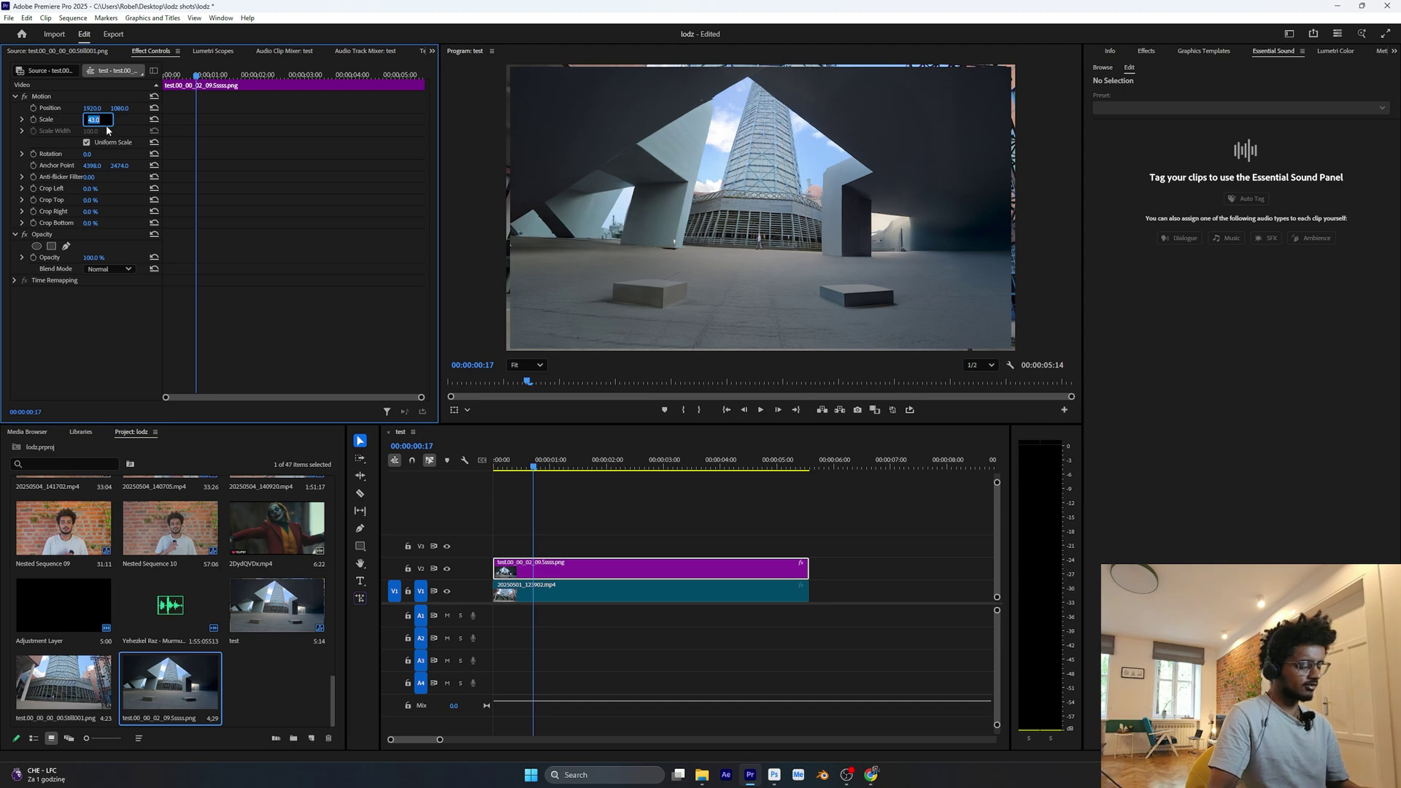
type("45")
key("Return")
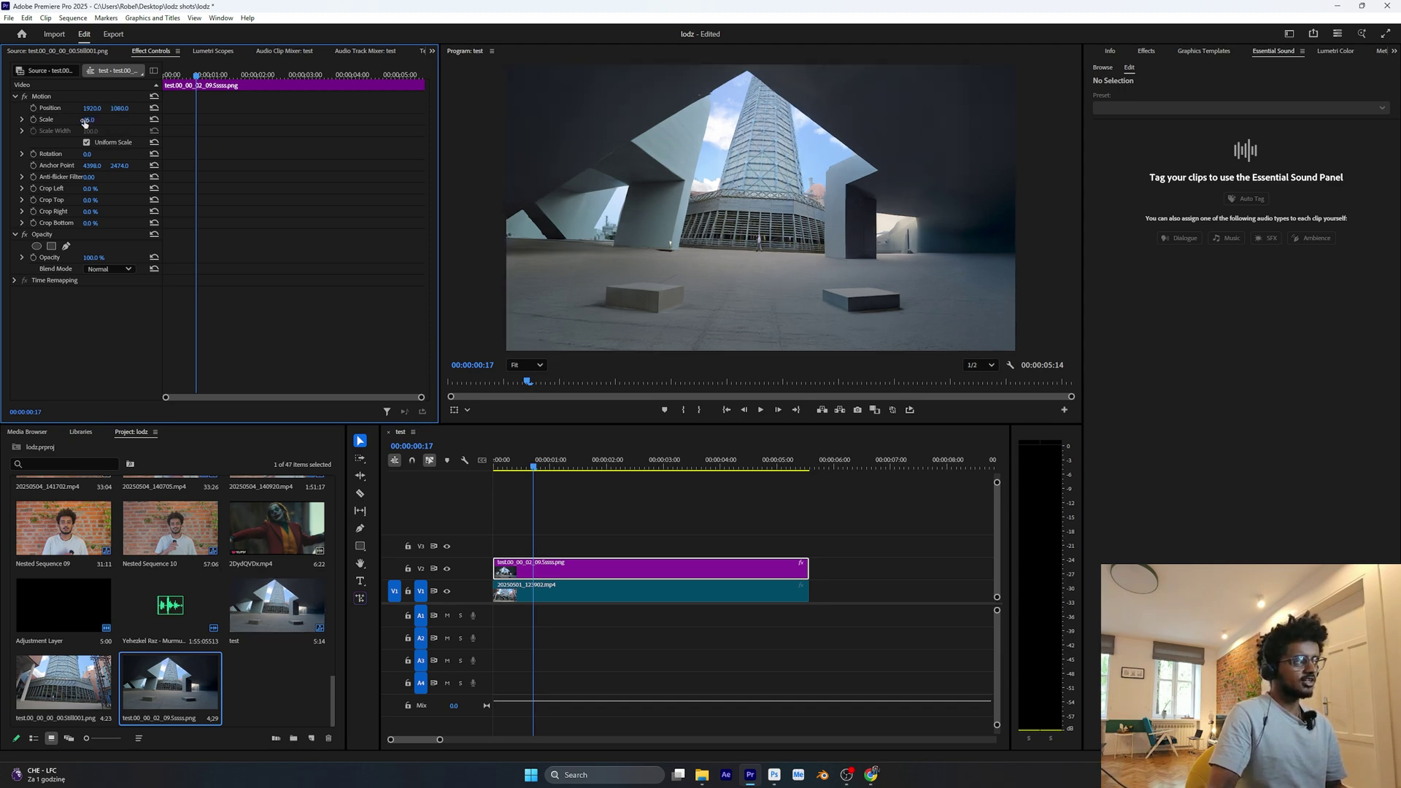
left_click(98, 118)
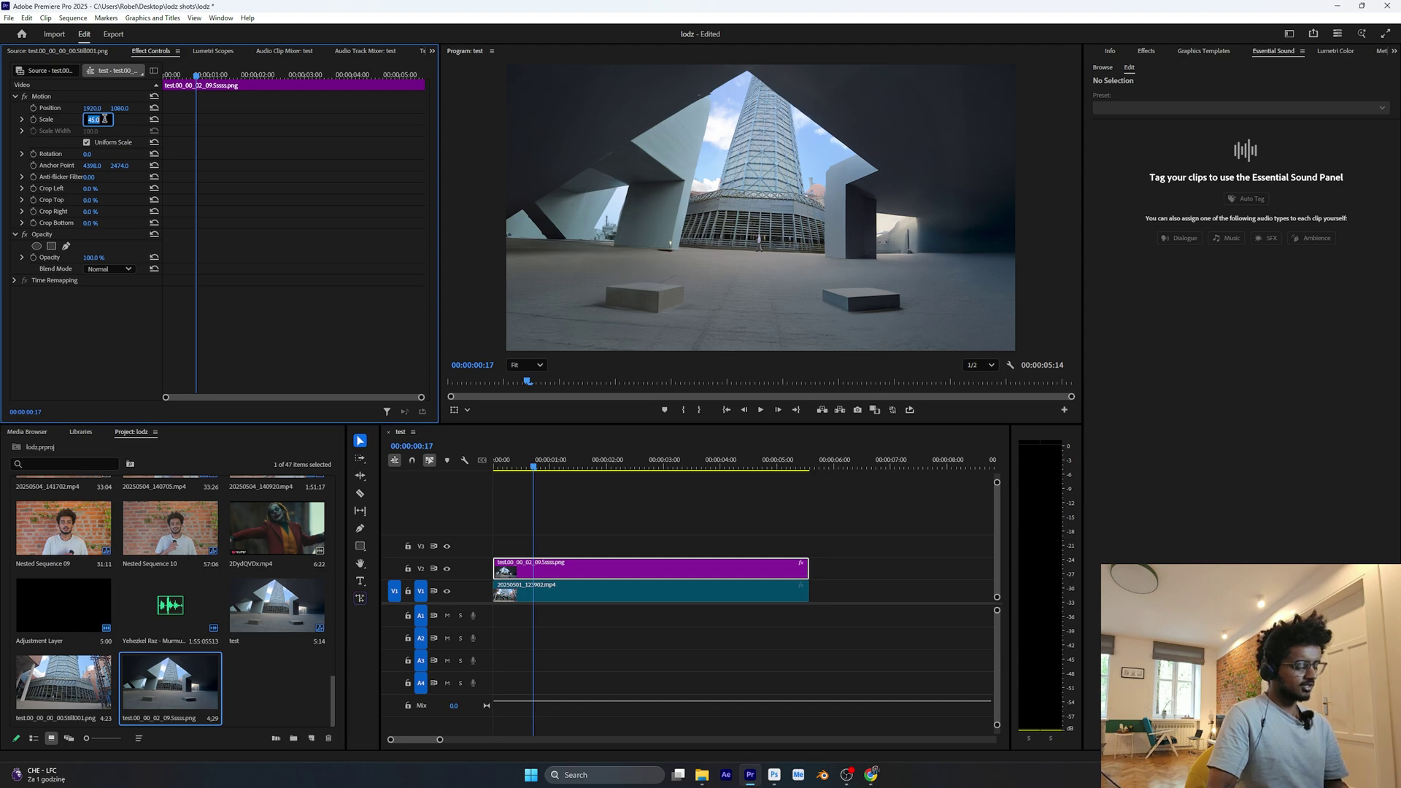
key("Return")
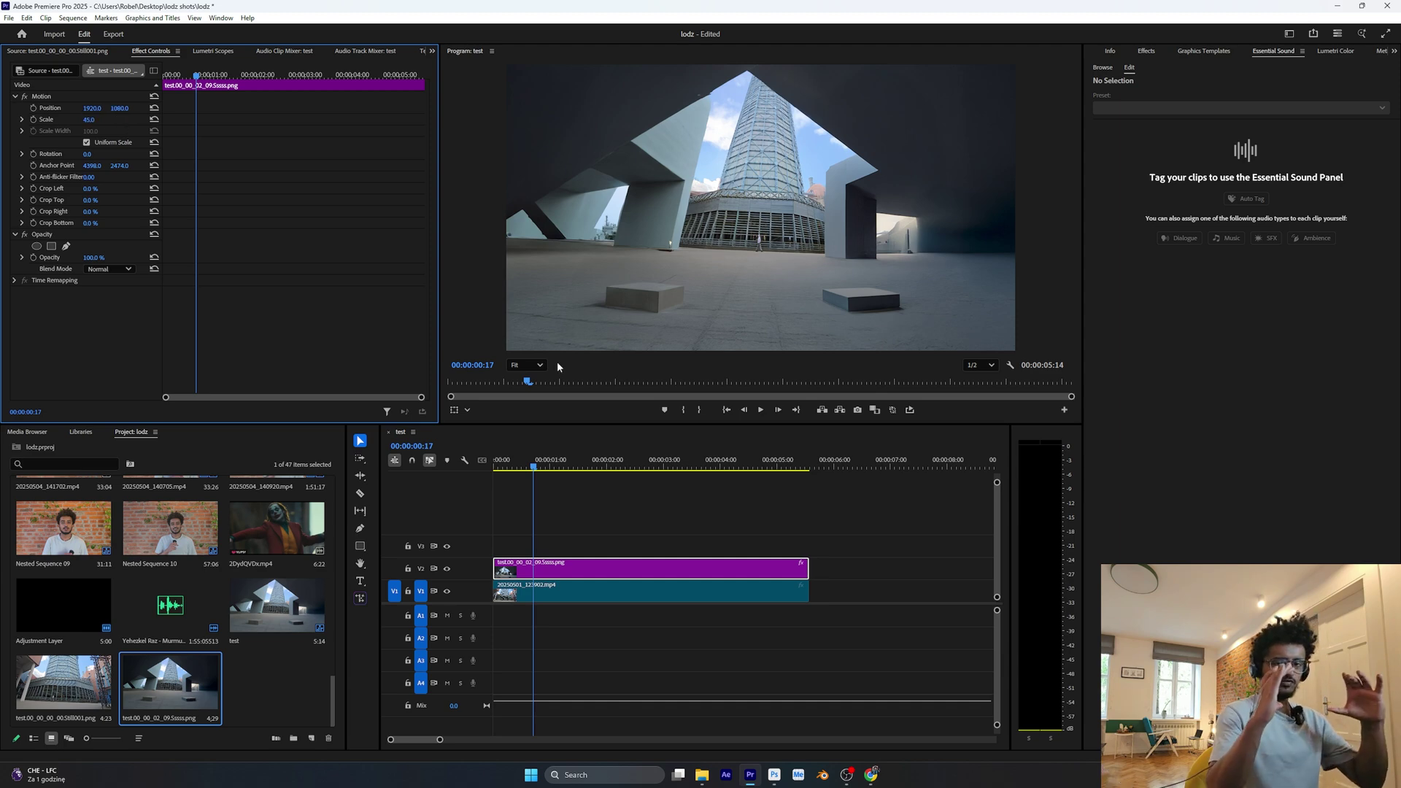
Hide the background track and scale the building video to 45 at about 1:19.
left_click(446, 570)
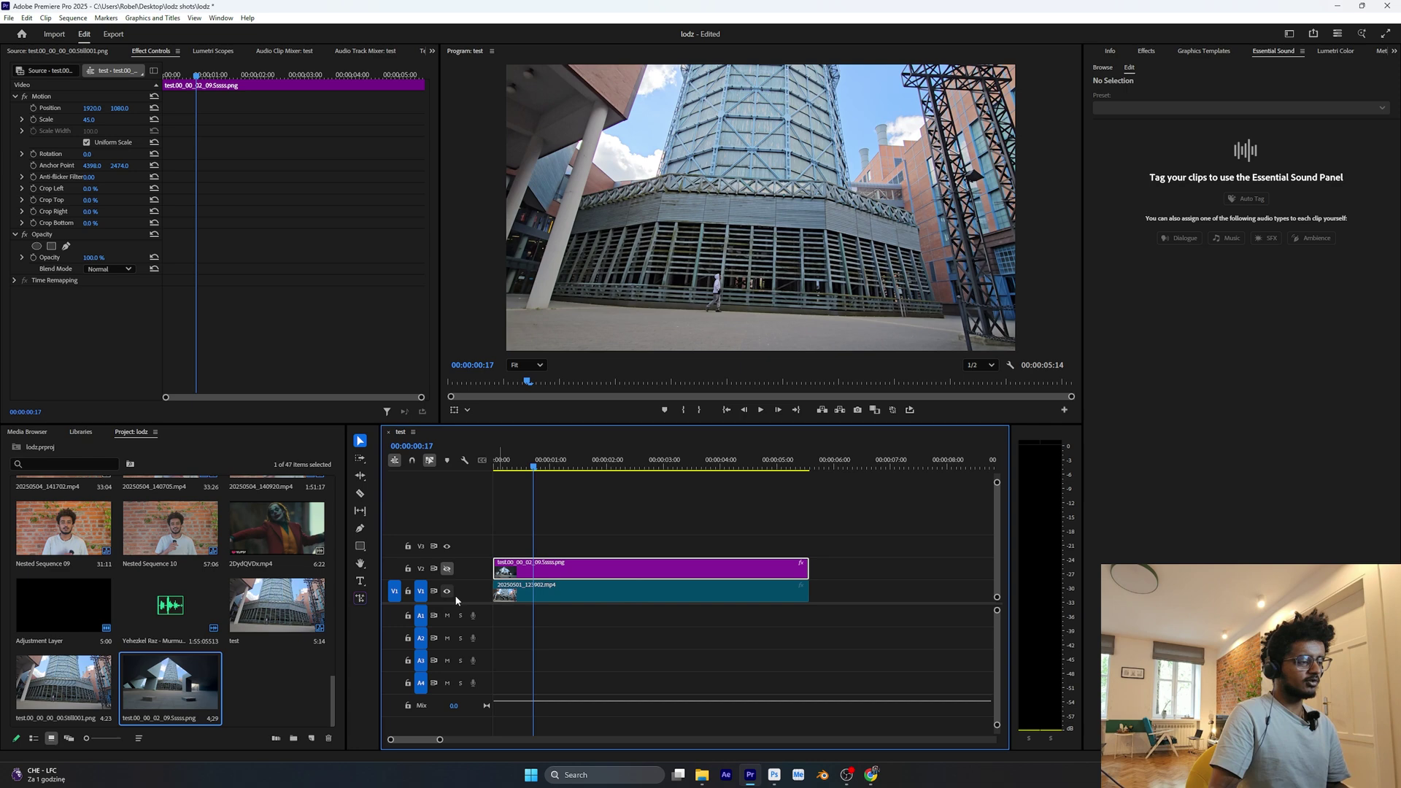
left_click(616, 597)
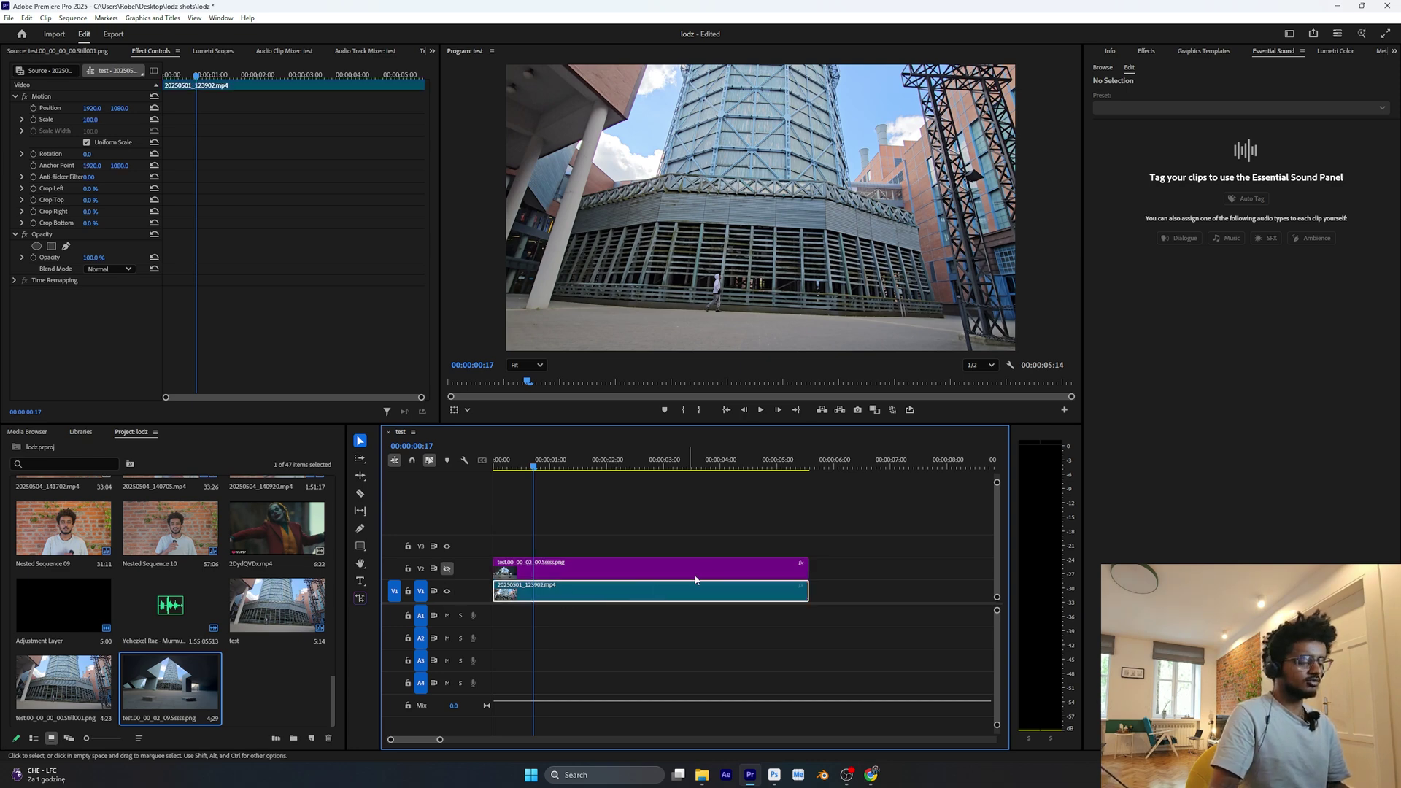
left_click(540, 462)
mouse_move(612, 467)
left_mouse_down()
mouse_move(497, 468)
mouse_move(632, 467)
mouse_move(595, 473)
left_mouse_up()
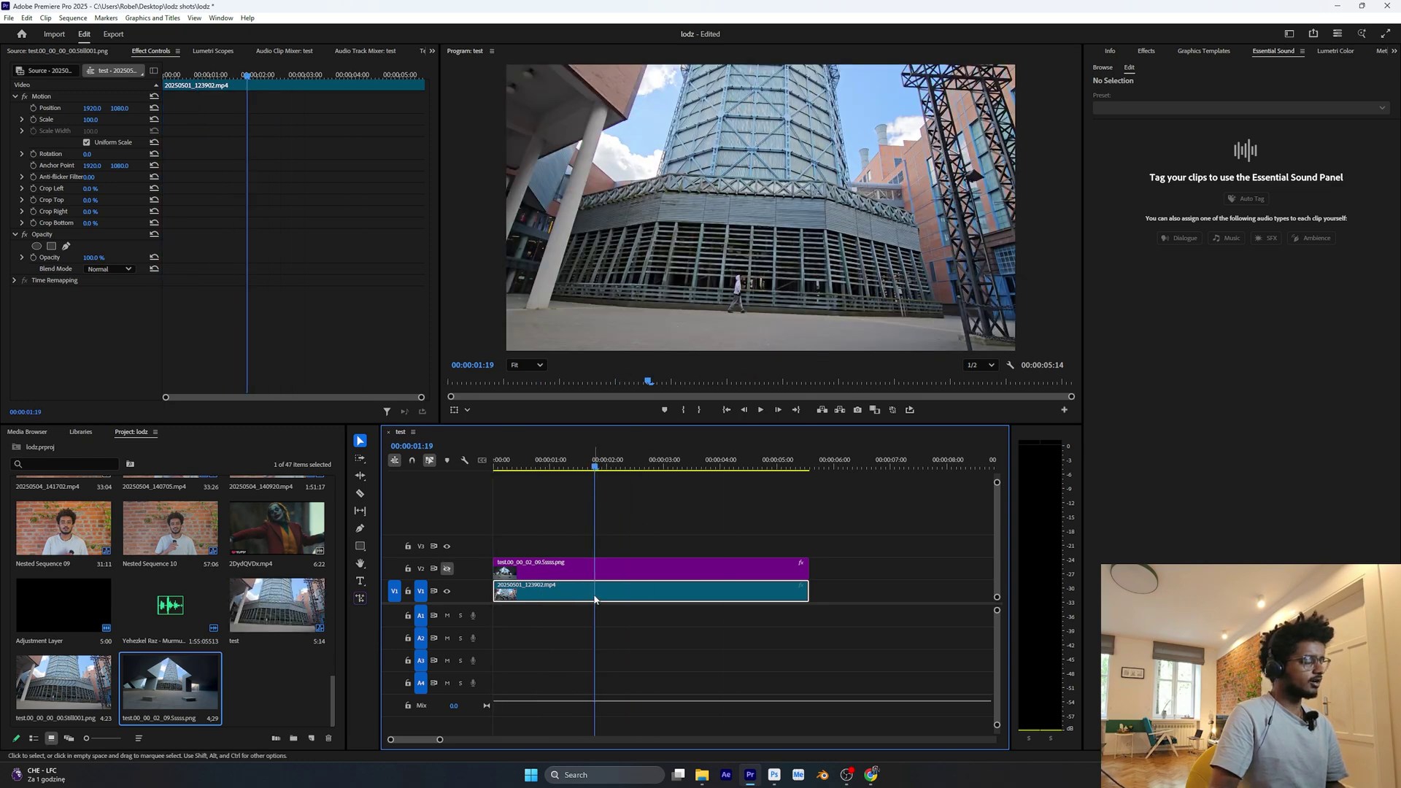
left_click(97, 119)
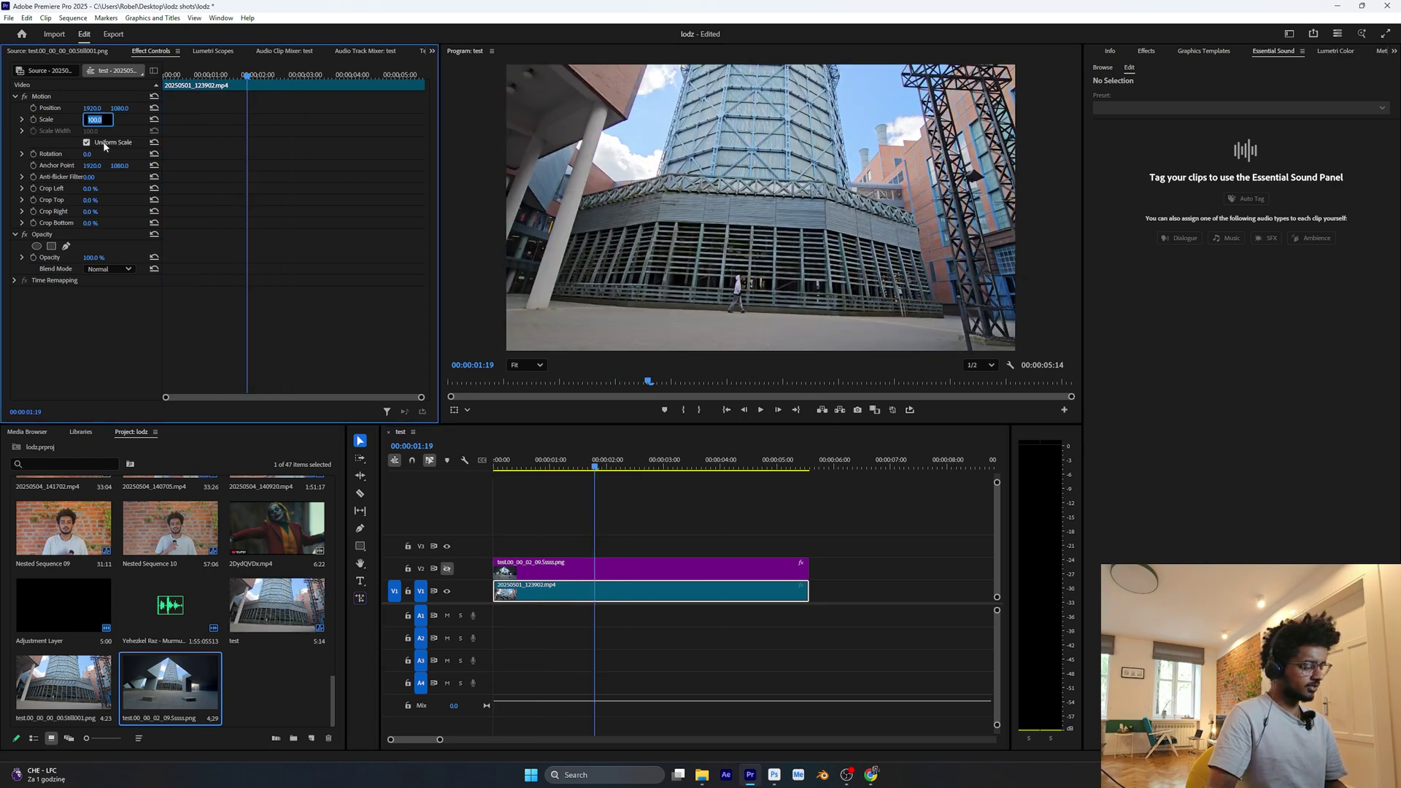
type("45")
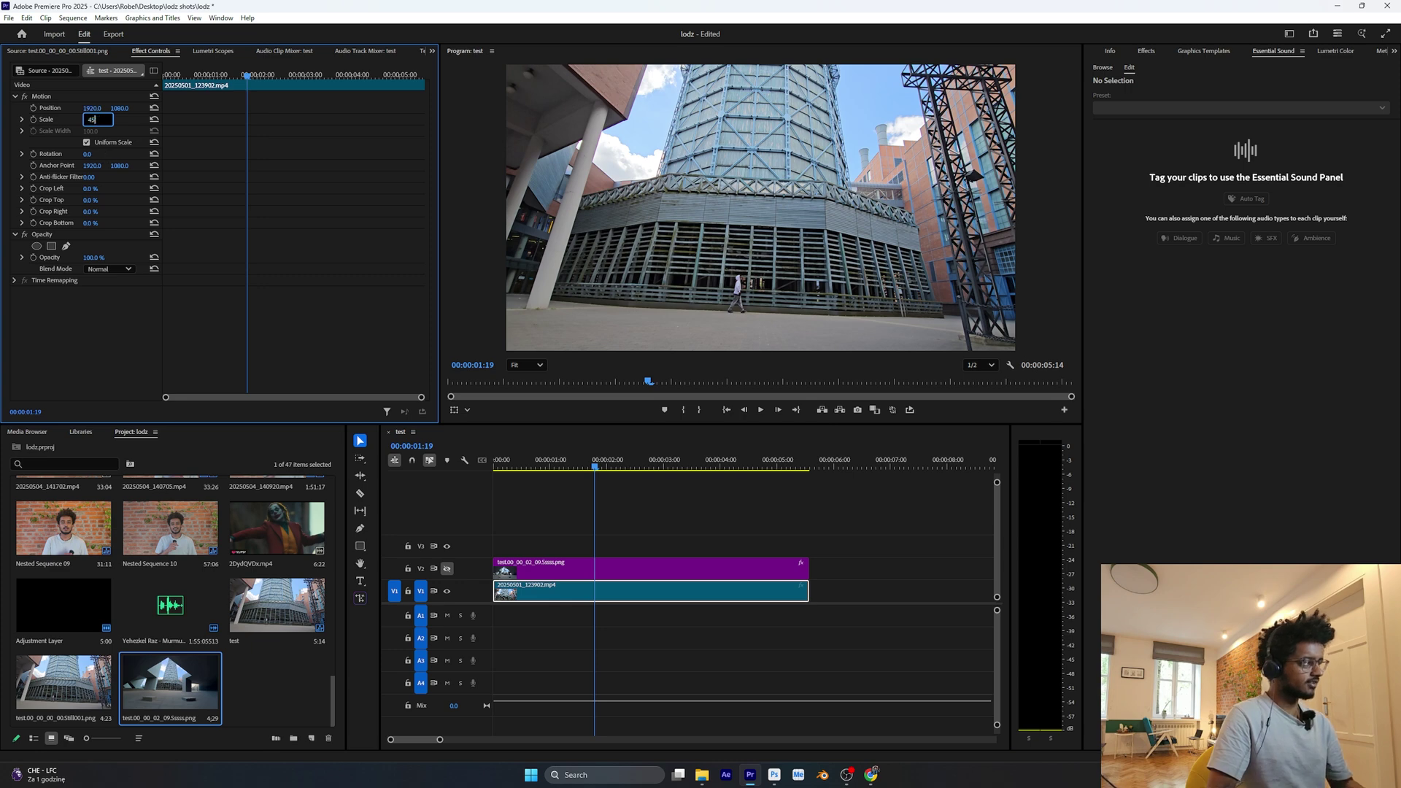
key("Return")
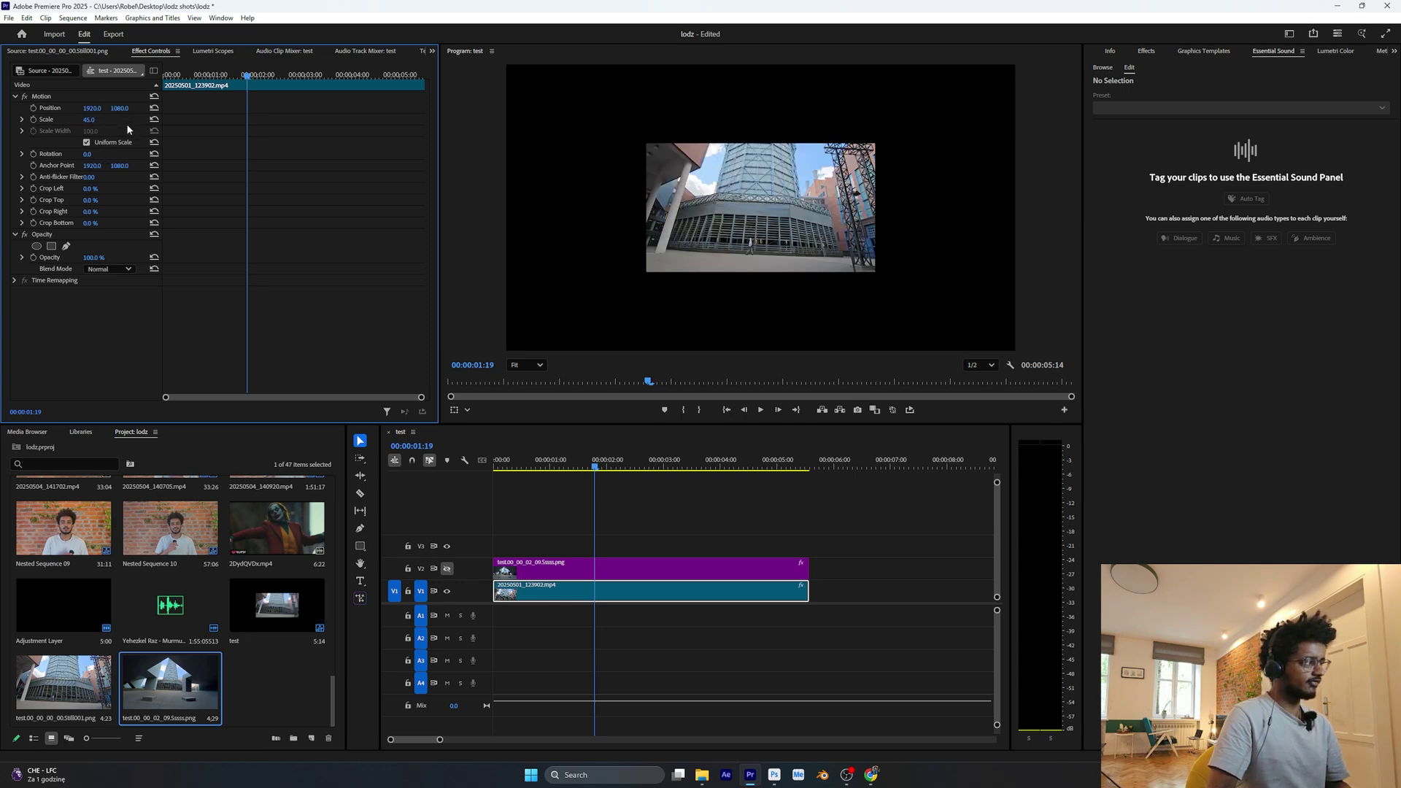
Show the background again and lower its opacity to roughly half to check alignment.
left_click(520, 571)
left_click(446, 568)
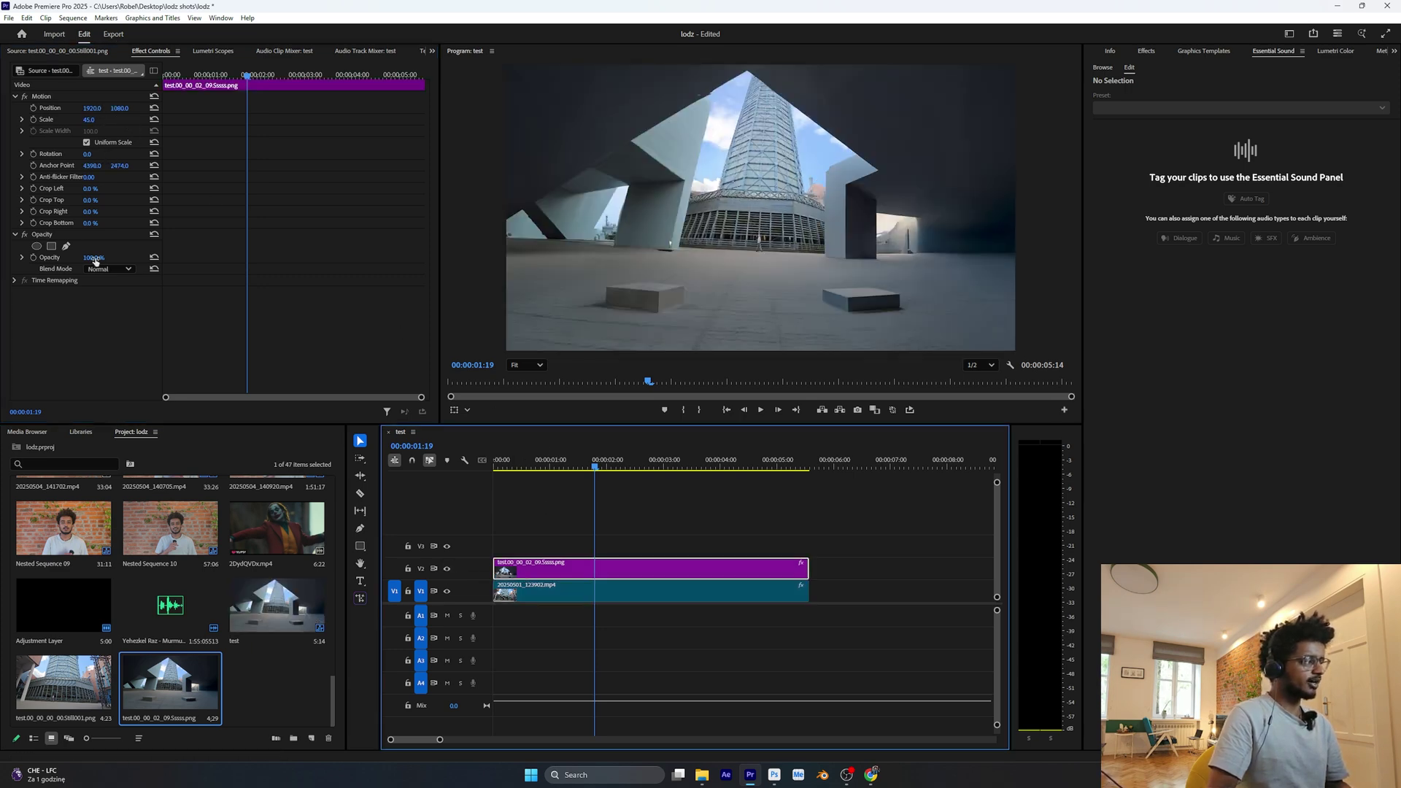
left_click_drag(95, 259, 59, 259)
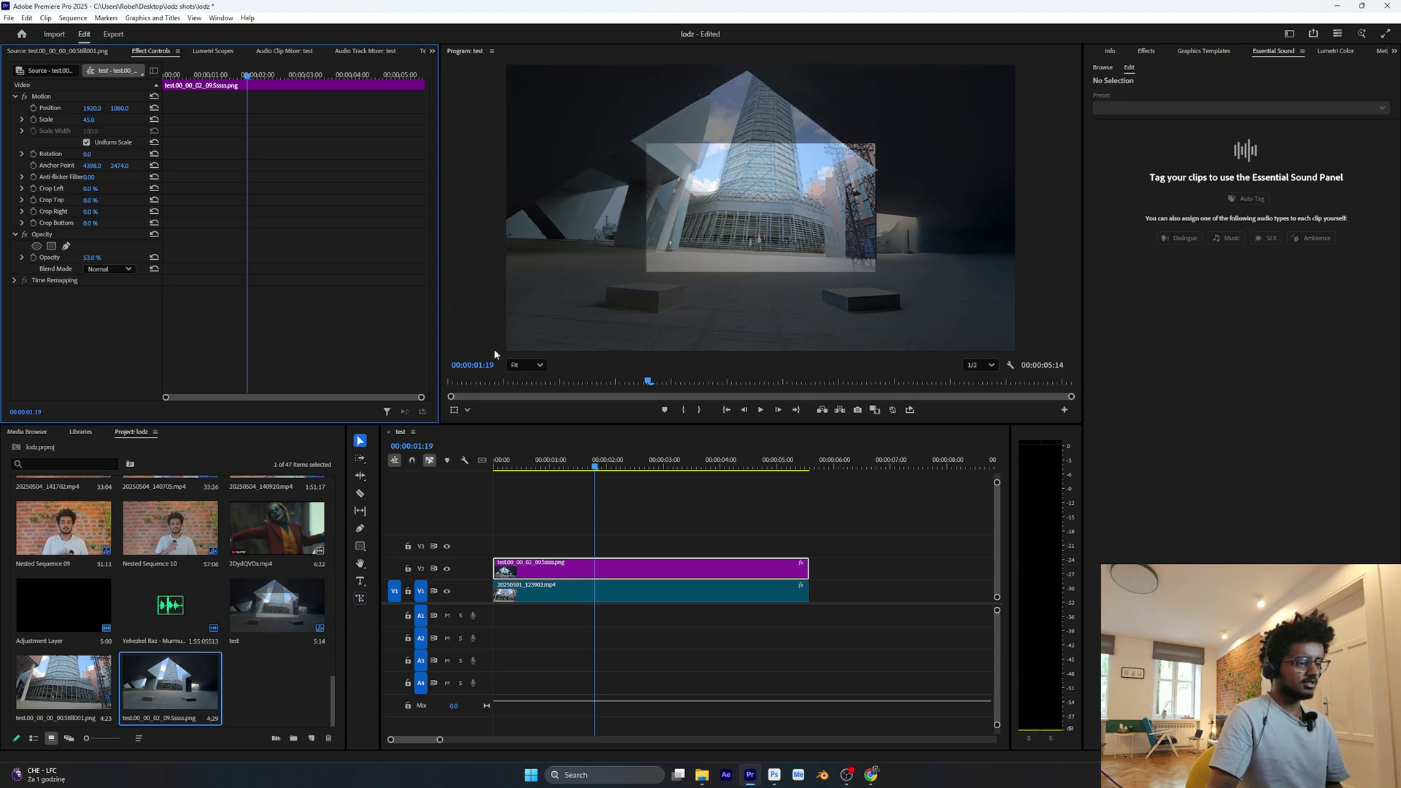
left_click_drag(595, 466, 583, 468)
scroll(717, 261, "up", 5)
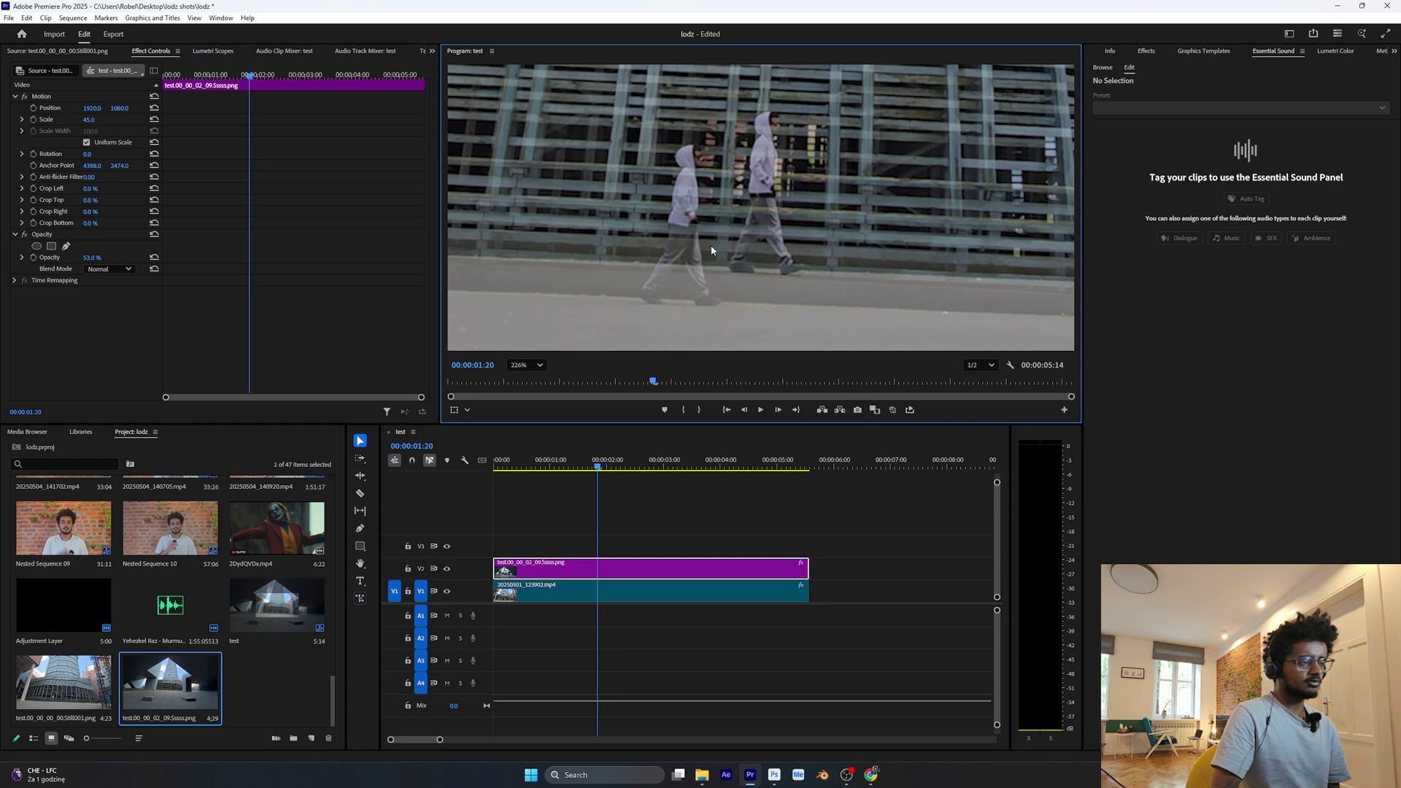
scroll(712, 250, "down", 5)
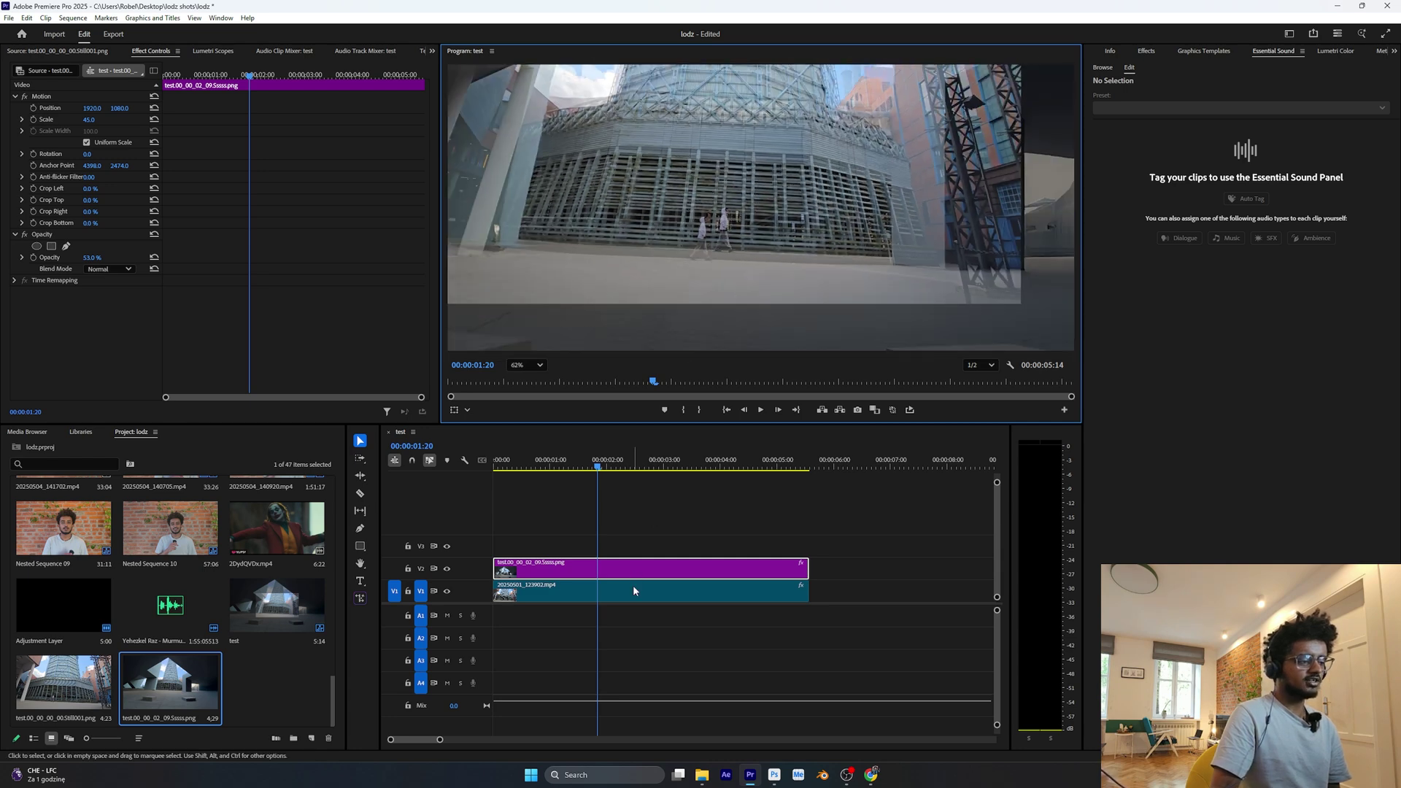
Move the video in the Program monitor to position 1946.5, 1053.2, aligning it with the tower.
left_click(634, 590)
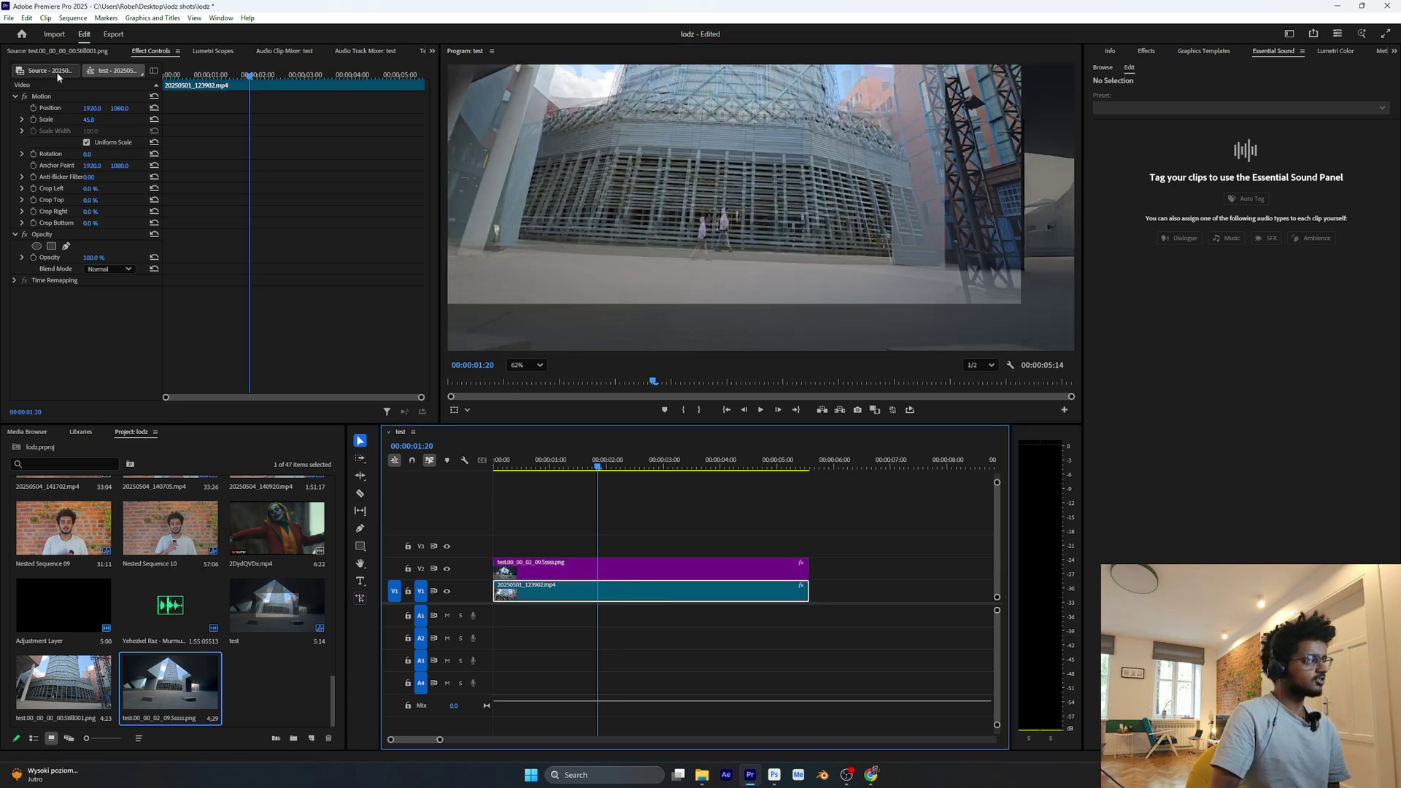
left_click(42, 97)
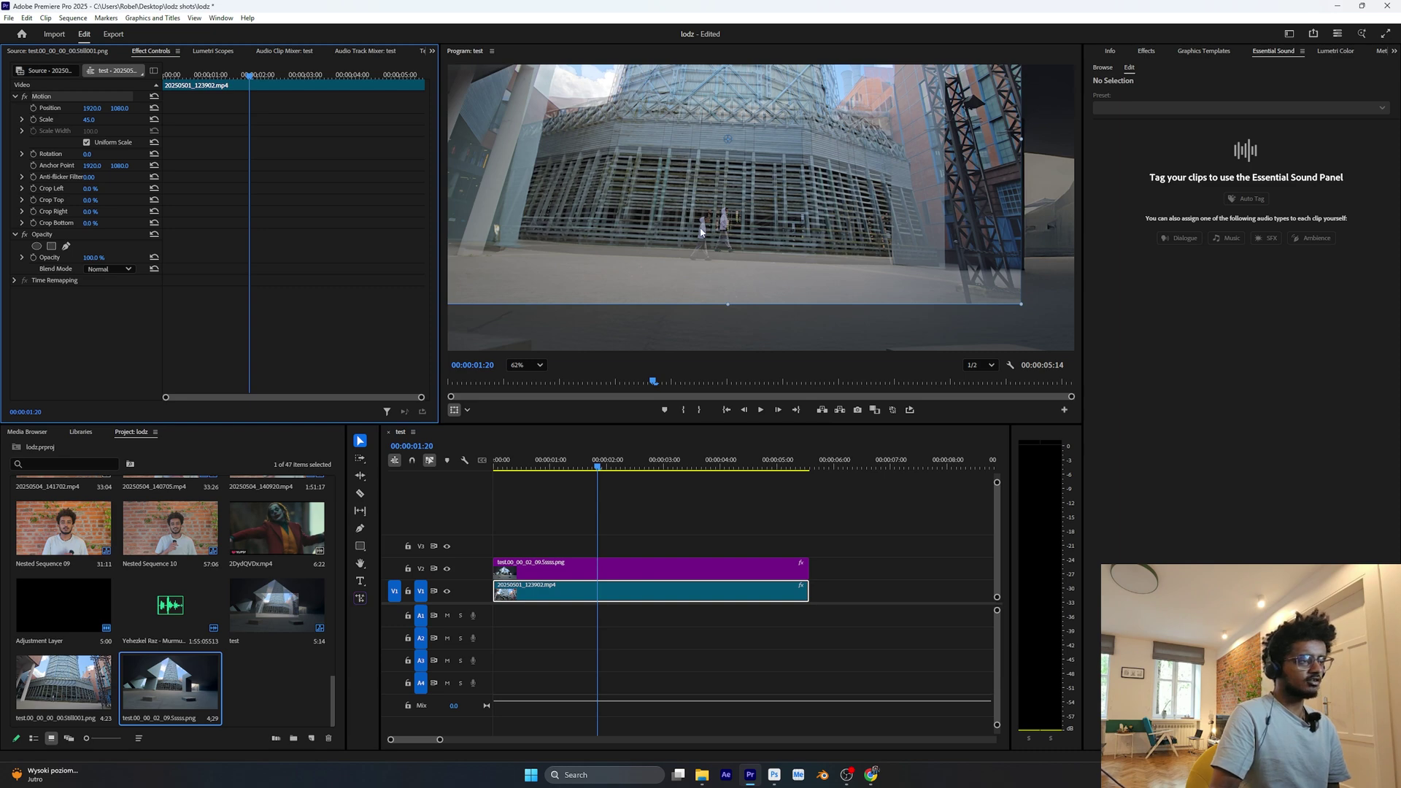
left_click_drag(701, 232, 667, 240)
scroll(666, 240, "up", 3)
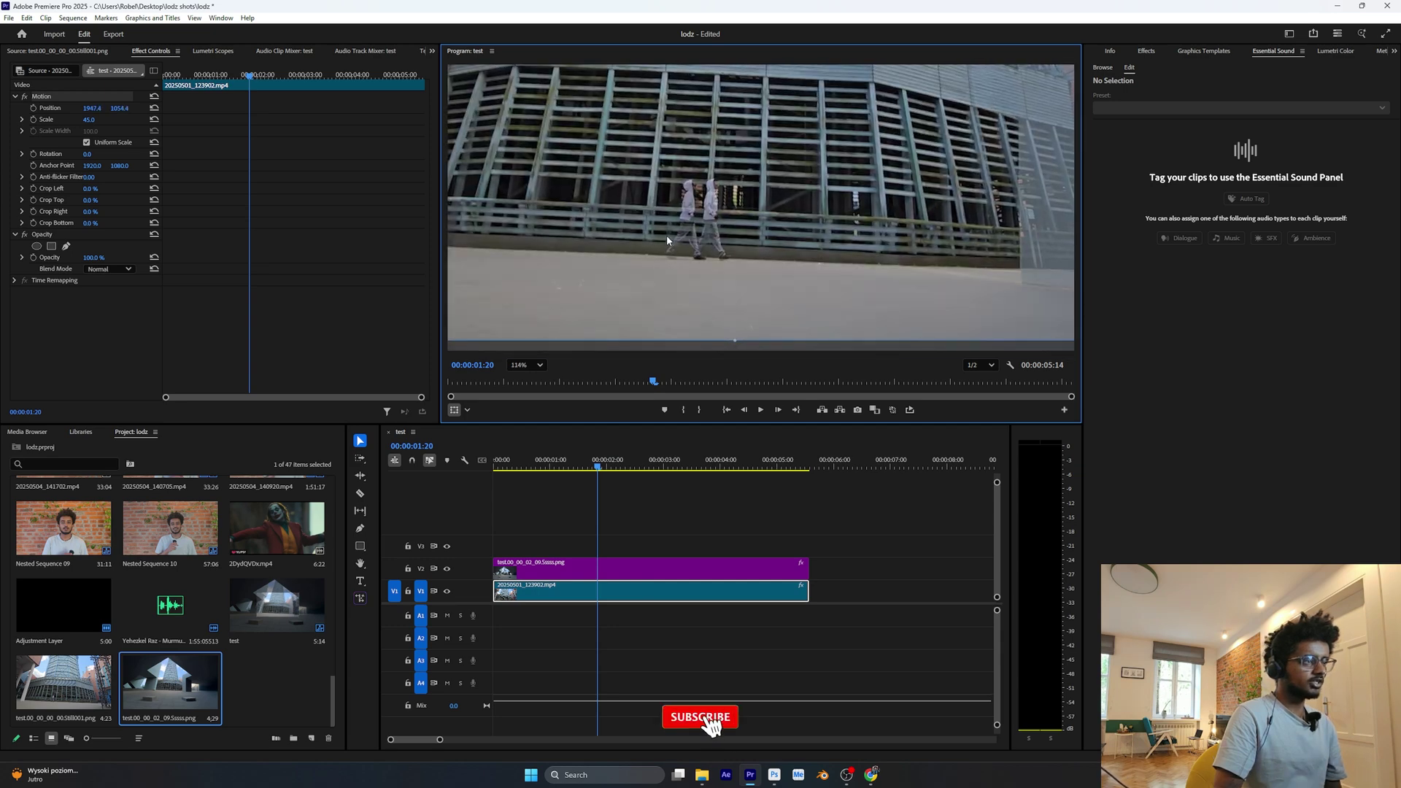
scroll(673, 201, "down", 2)
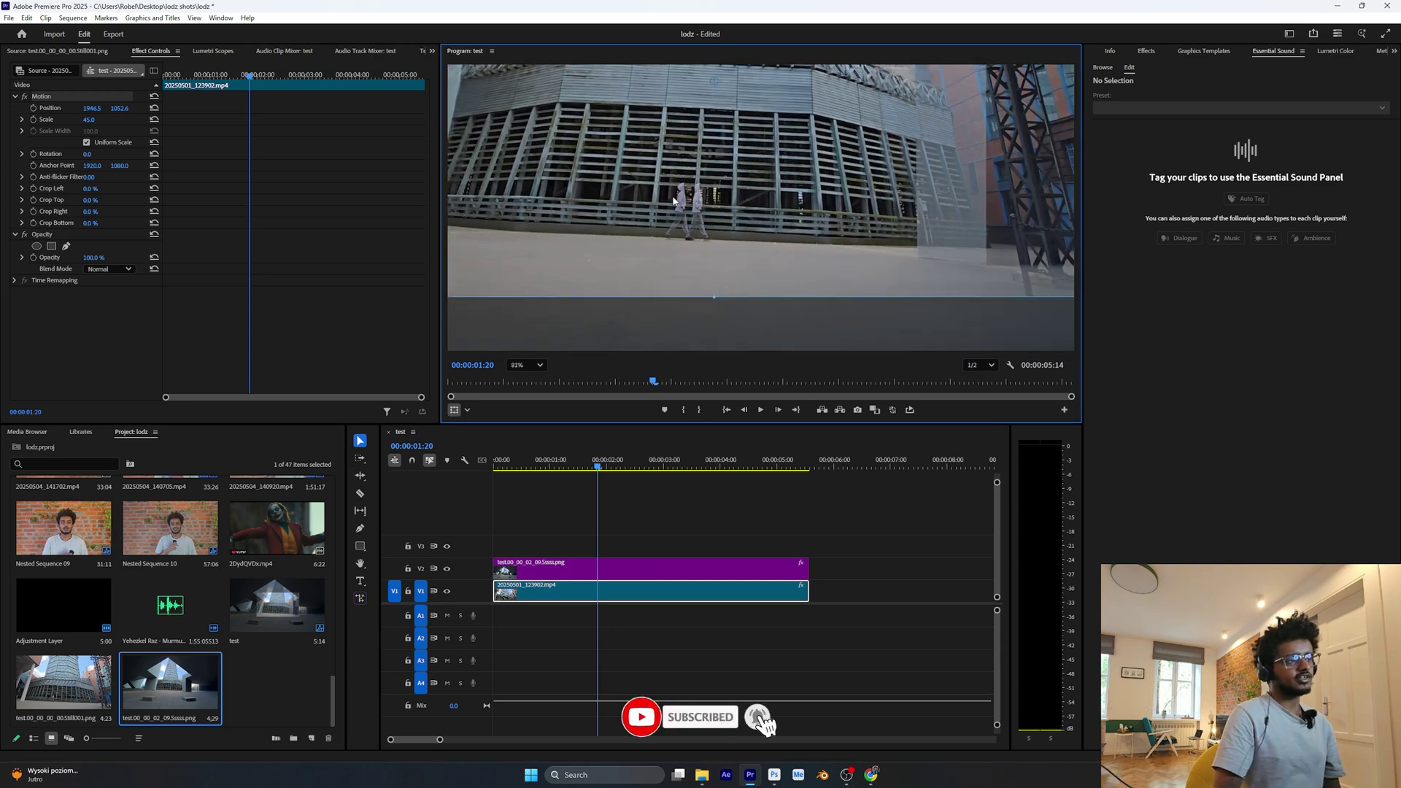
scroll(673, 201, "down", 4)
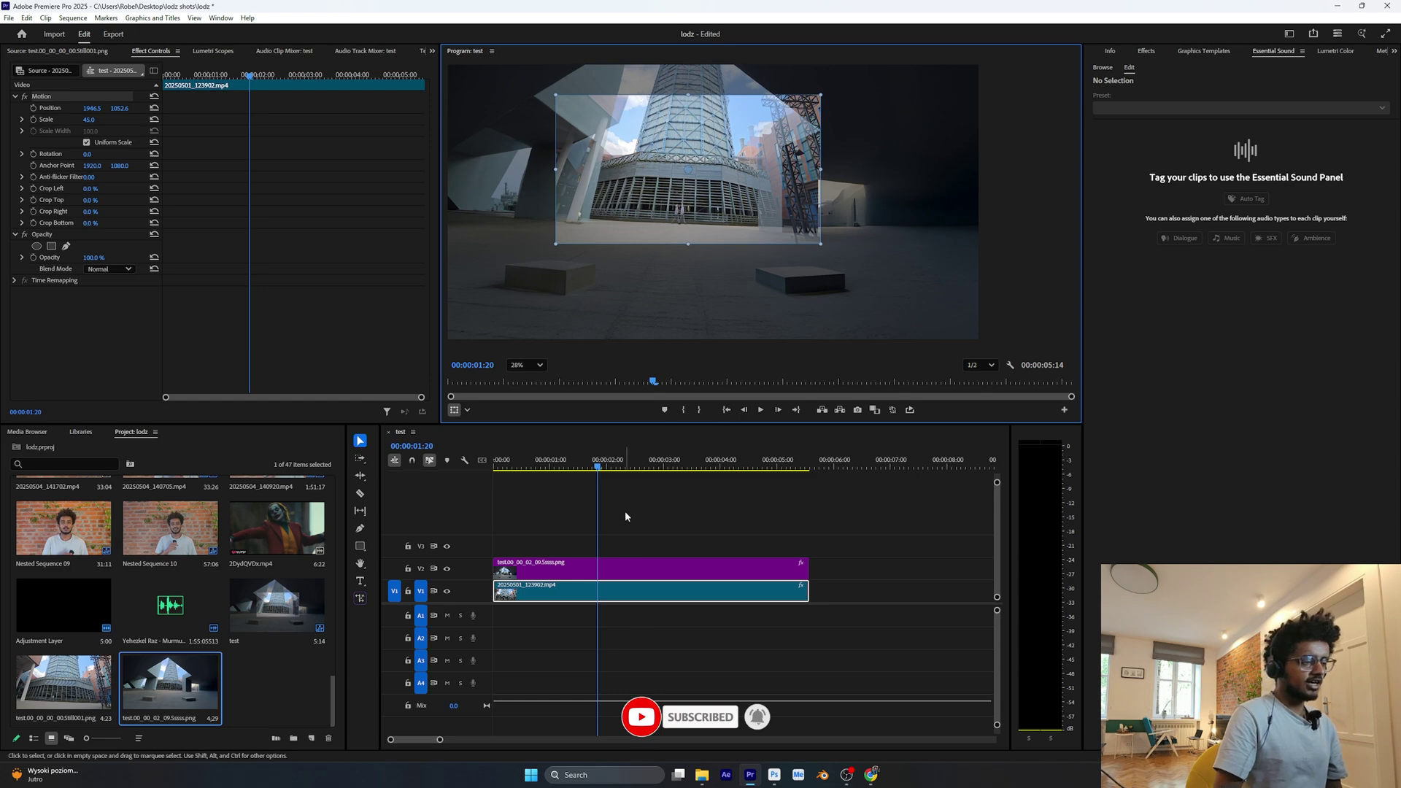
left_click(625, 569)
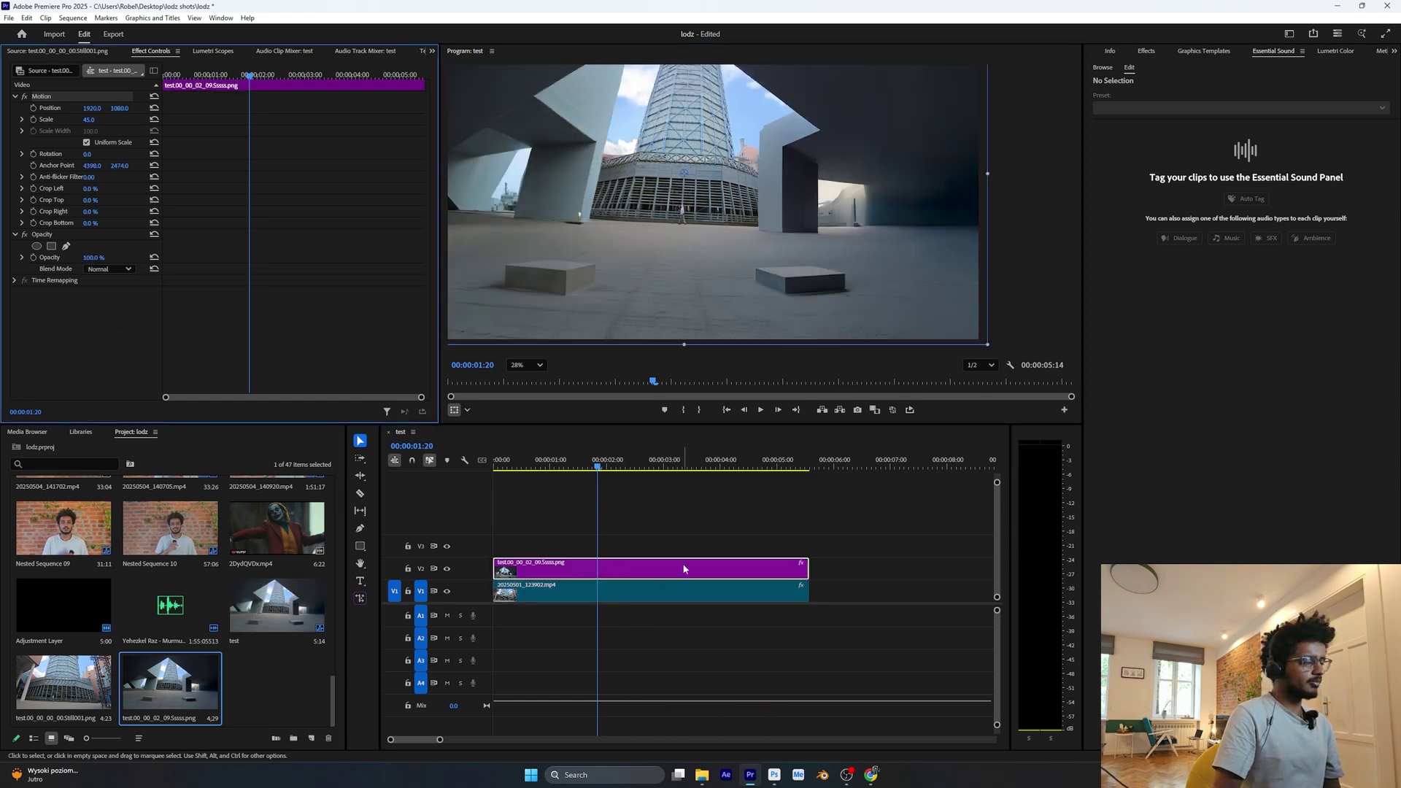
left_click(687, 535)
left_click(640, 591)
scroll(703, 301, "up", 2)
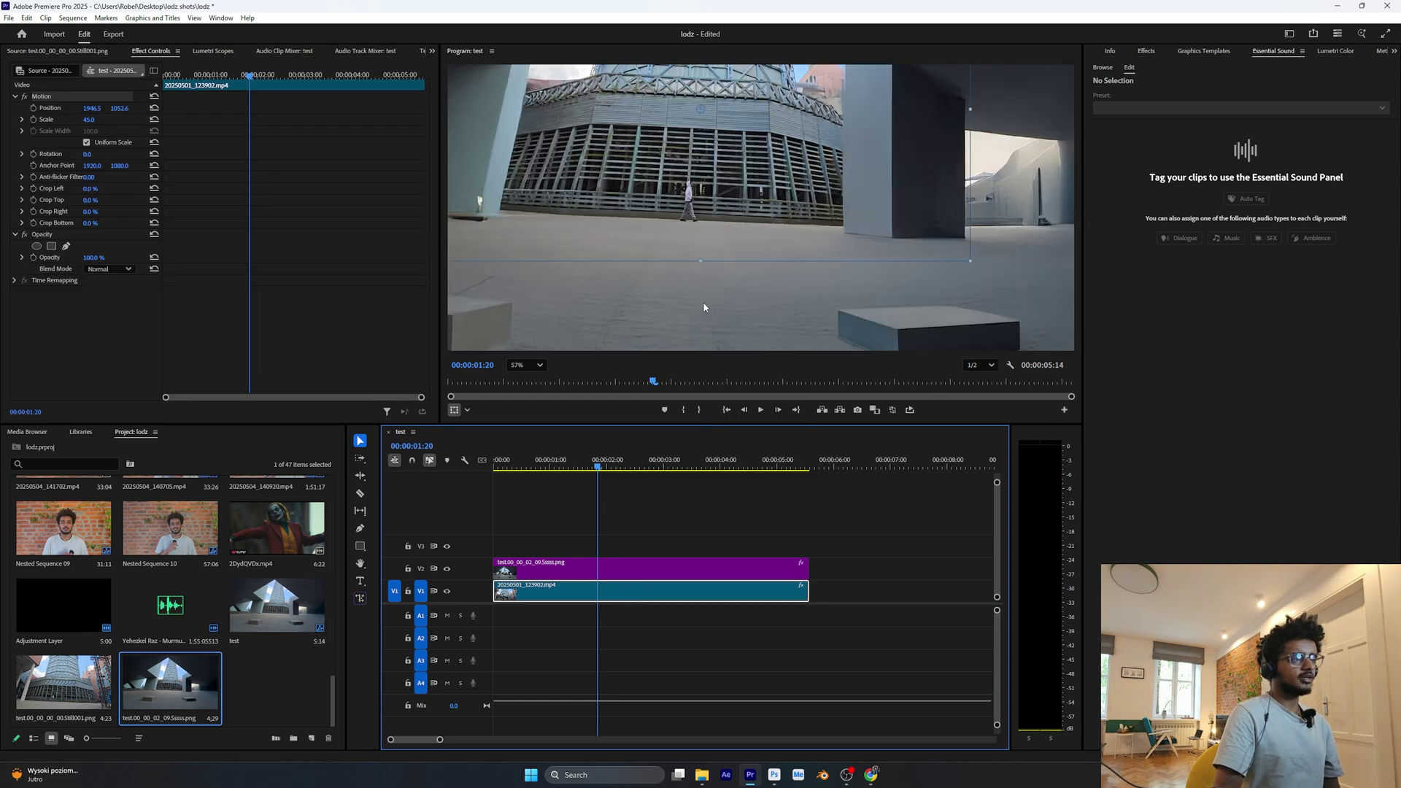
scroll(711, 301, "down", 1)
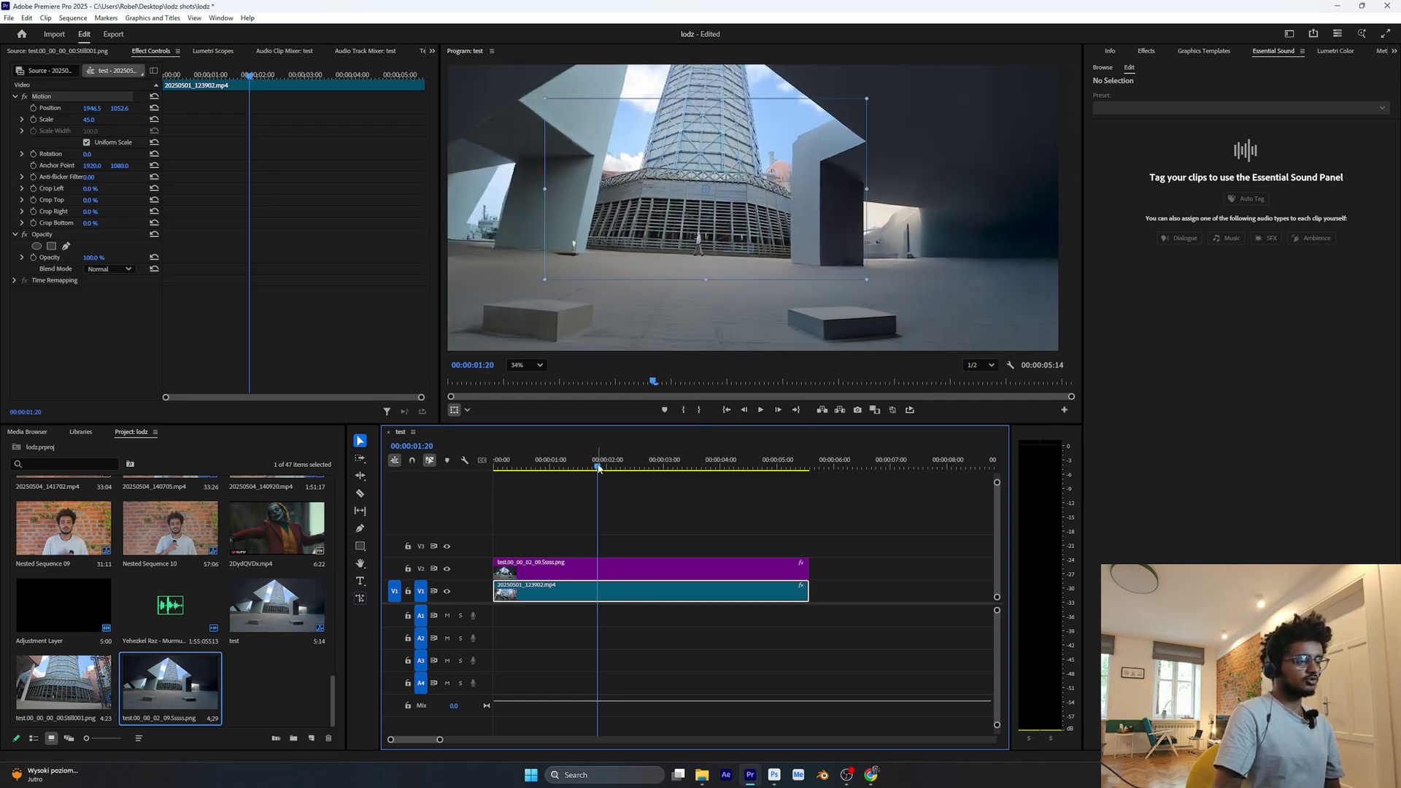
Draw a closed four-point bezier mask around the walkers on the background still.
key("Home")
left_click(560, 564)
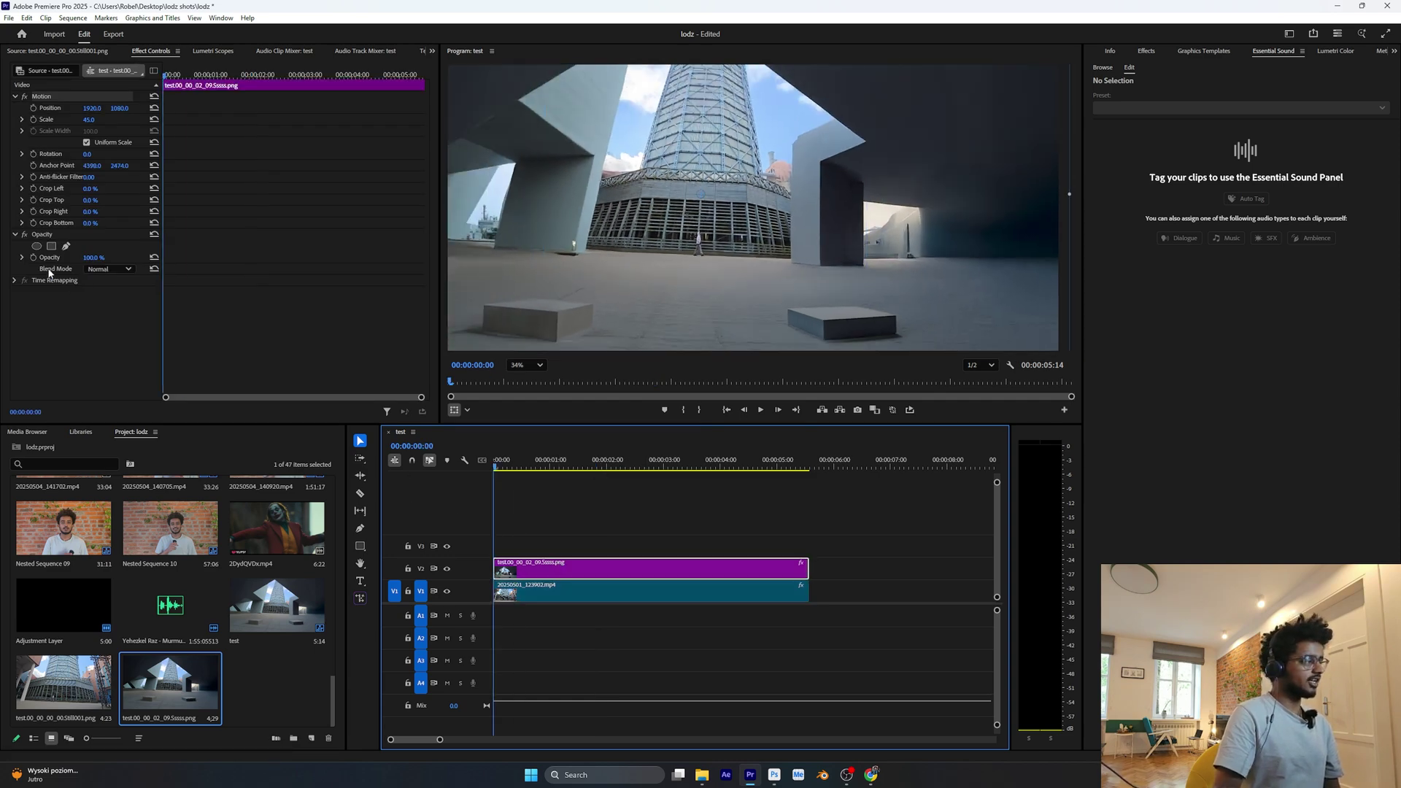
left_click(67, 246)
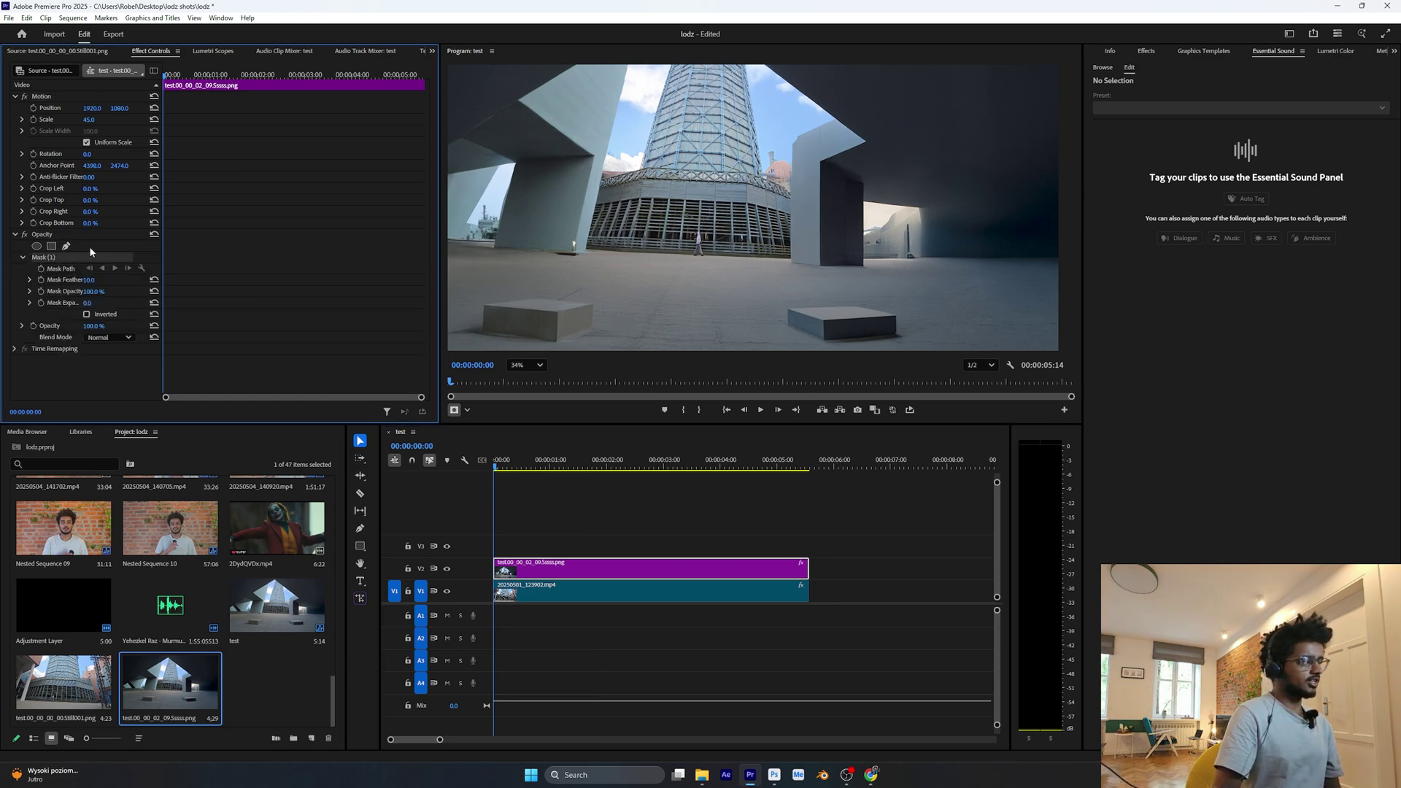
left_click(638, 197)
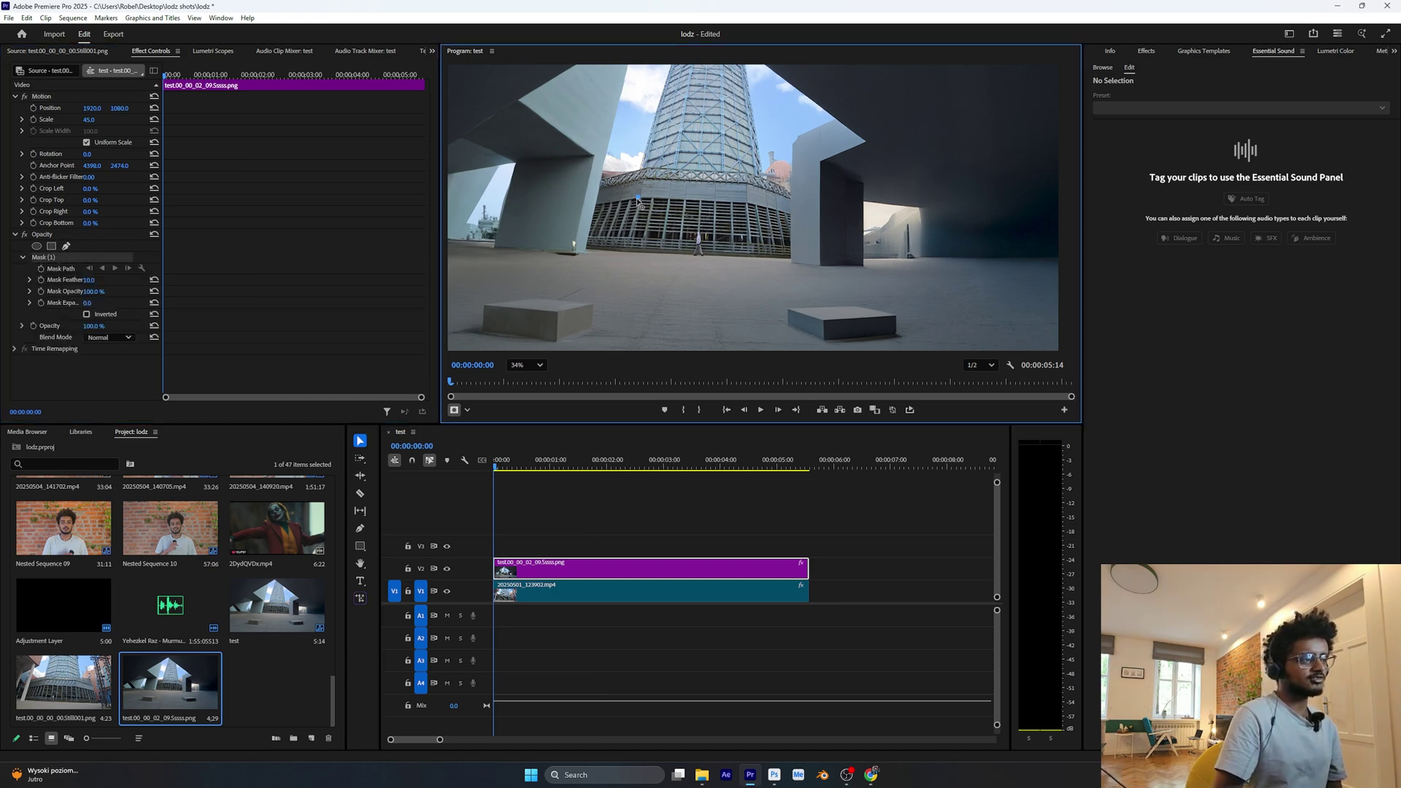
left_click(632, 257)
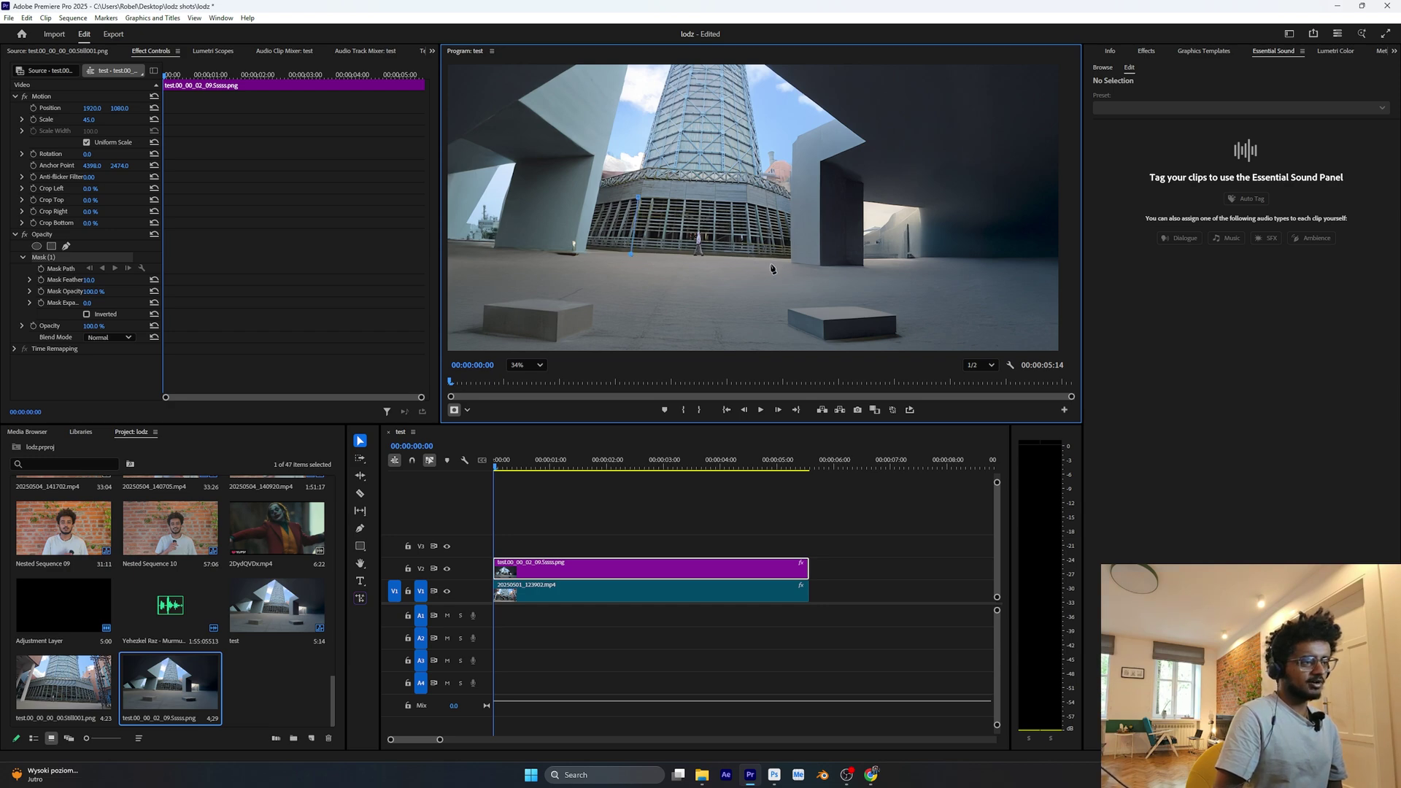
left_click(752, 260)
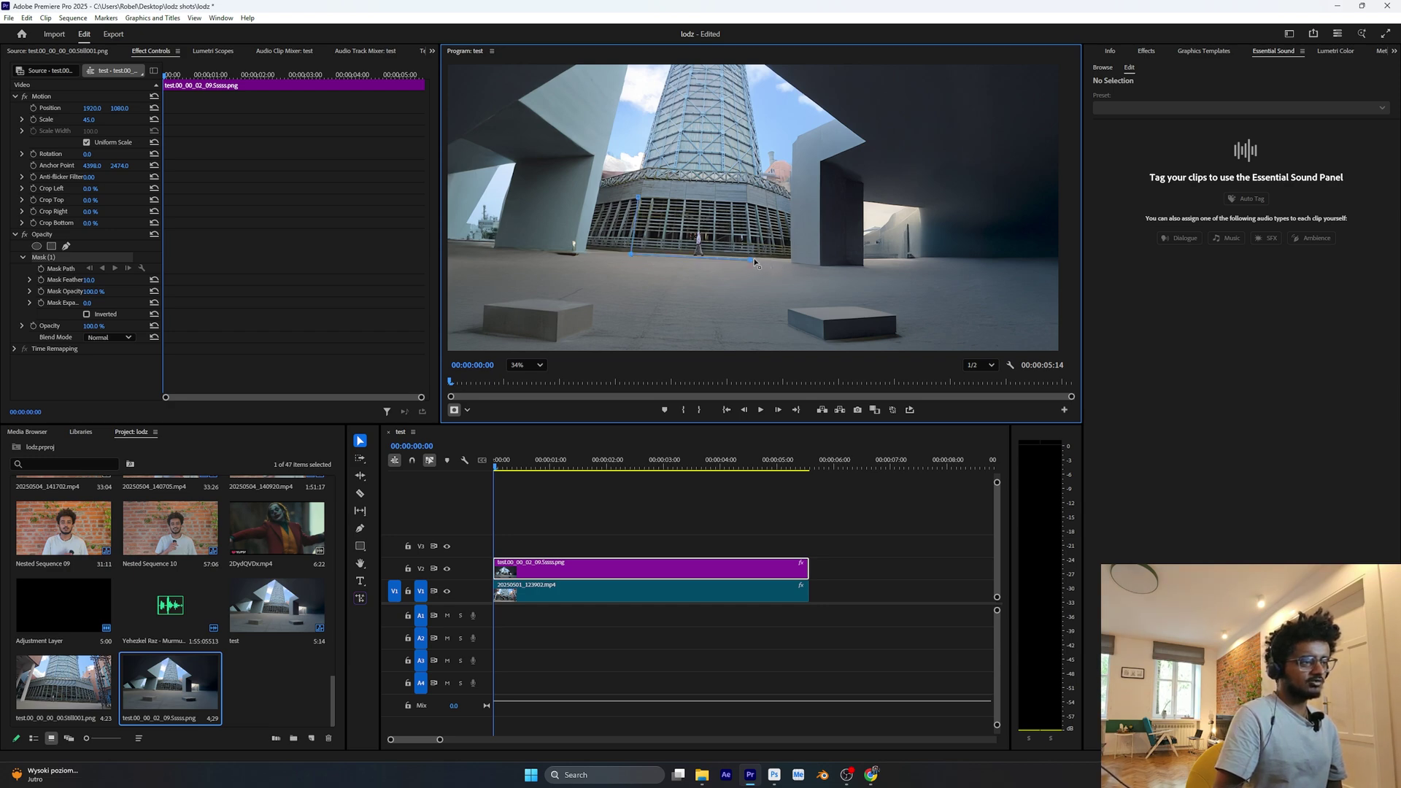
left_click(750, 201)
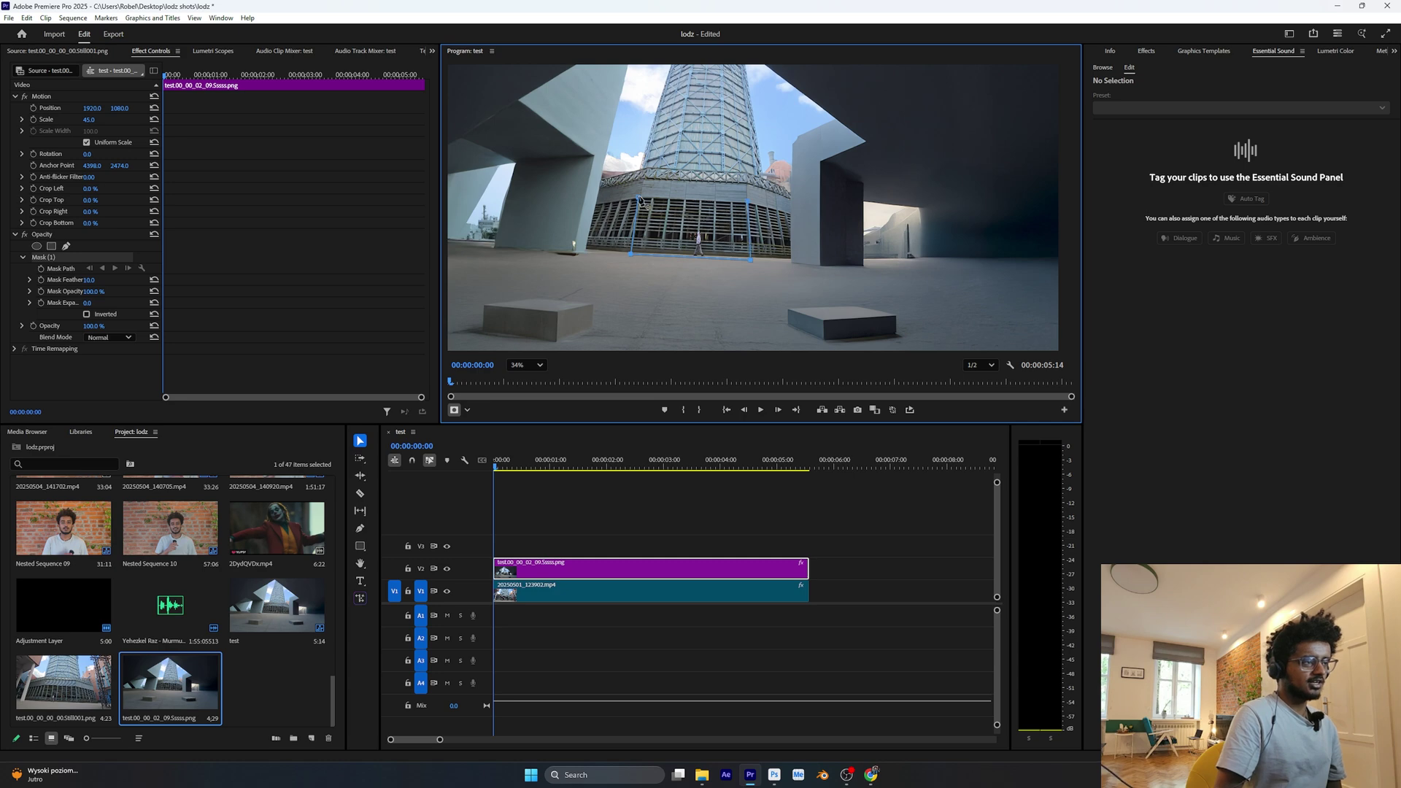
left_click(639, 198)
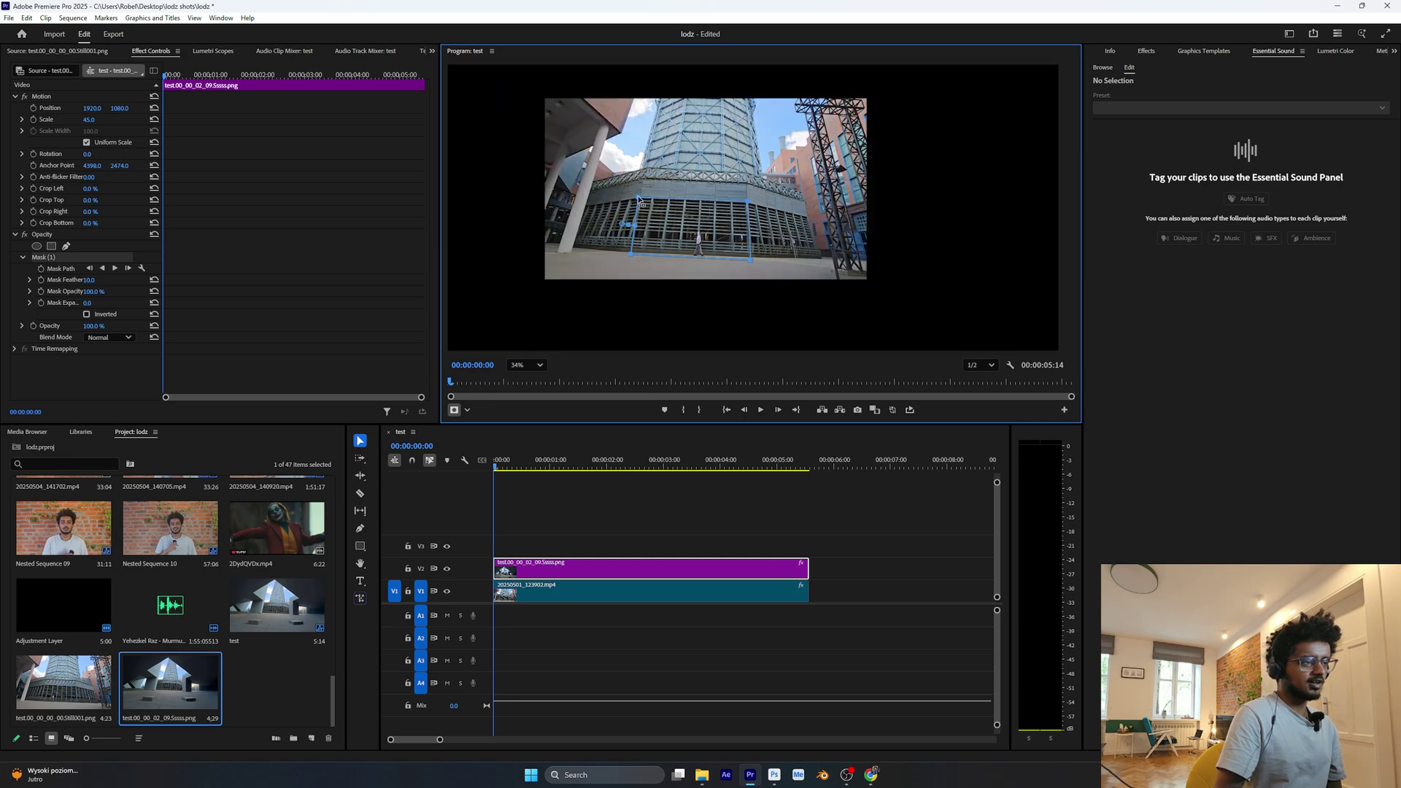
Invert the mask, nudge its lower-left corner and raise Mask Feather to 48.
left_click(87, 314)
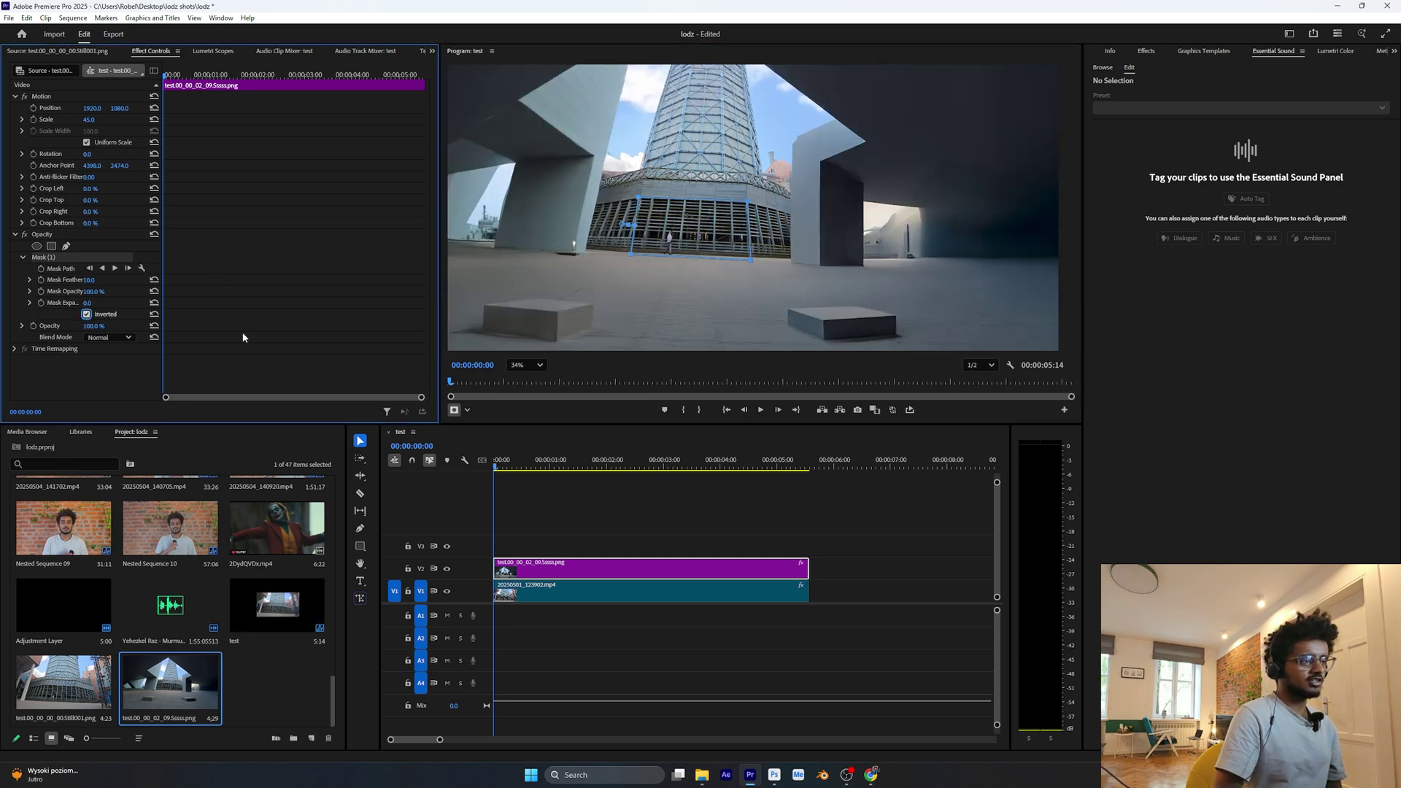
left_click(624, 257)
left_click_drag(622, 256, 631, 264)
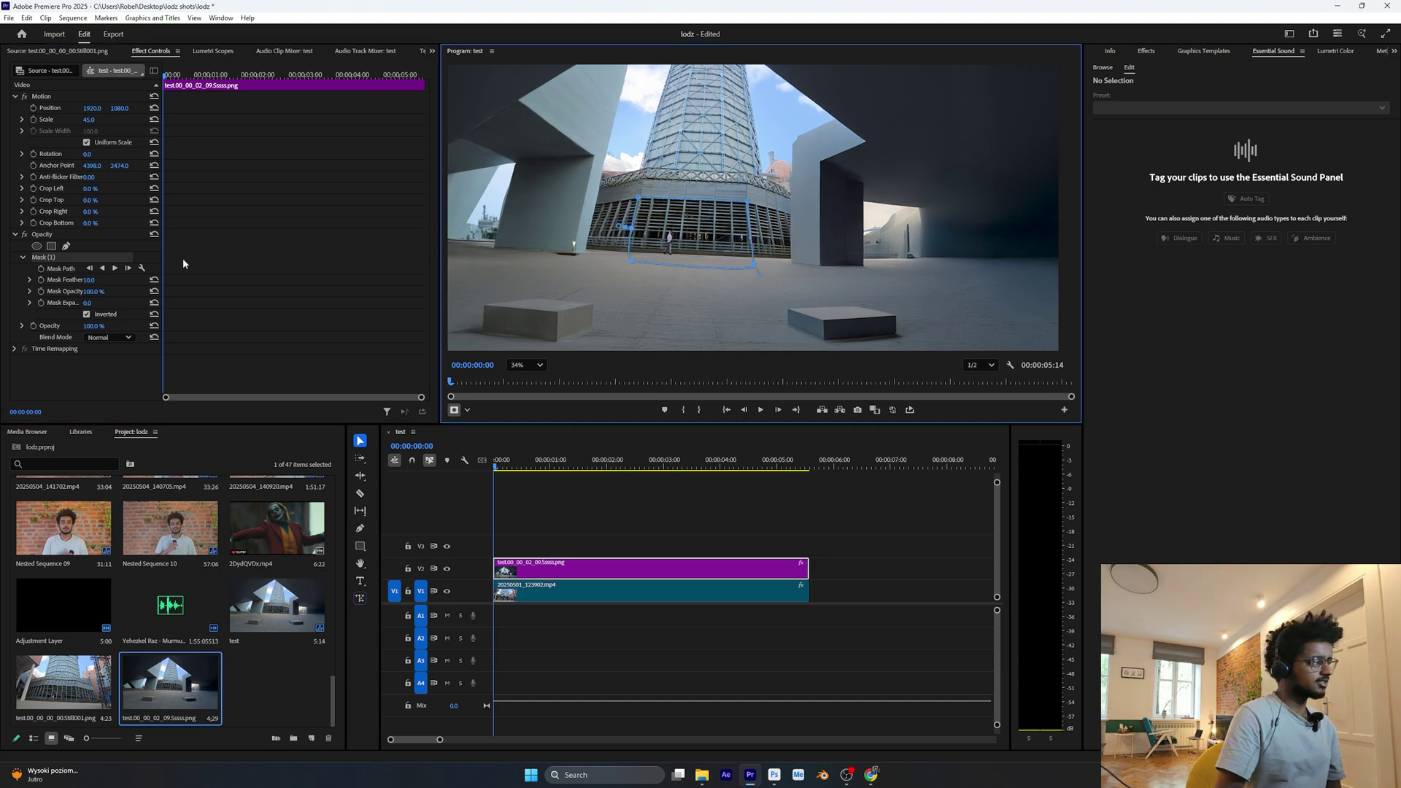
left_click_drag(89, 280, 101, 279)
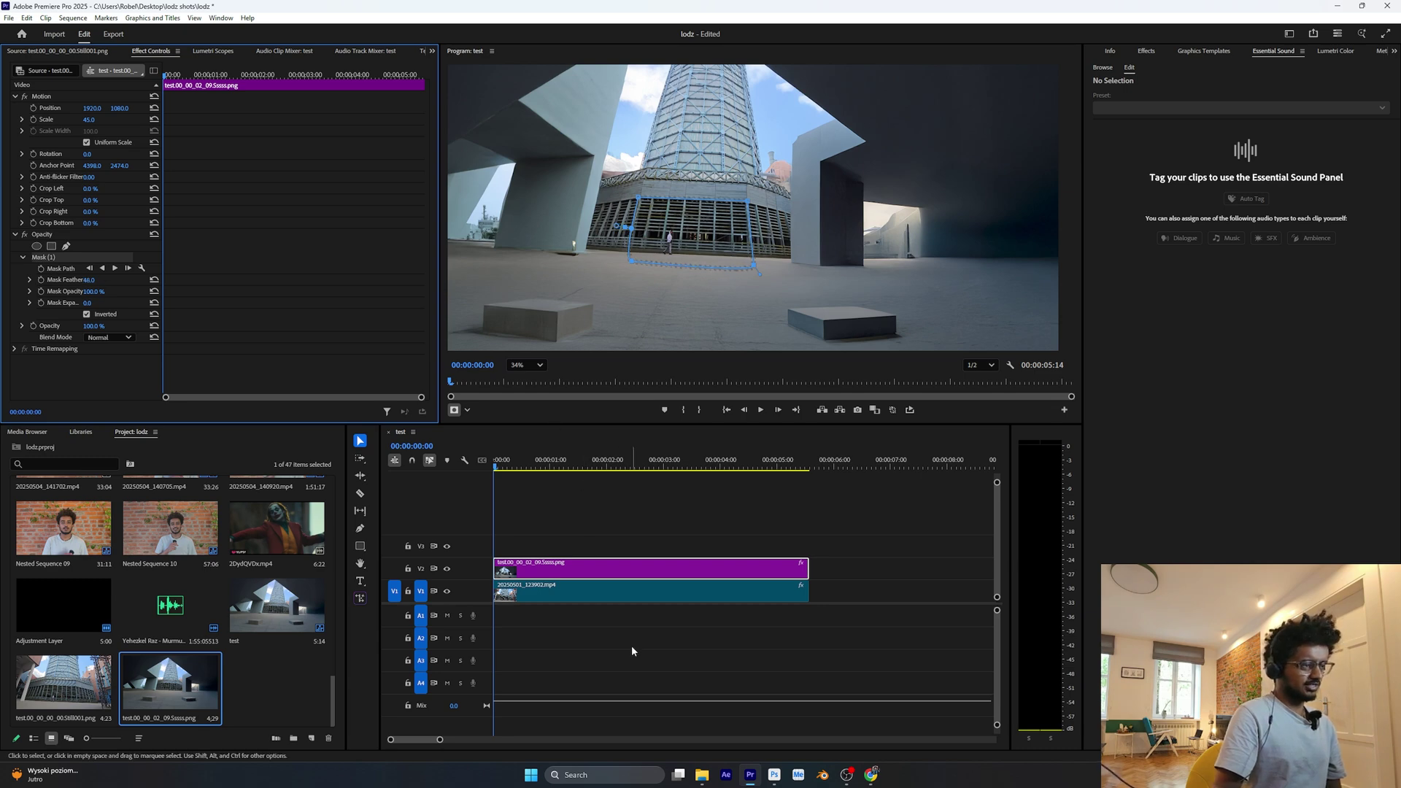
left_click(96, 279)
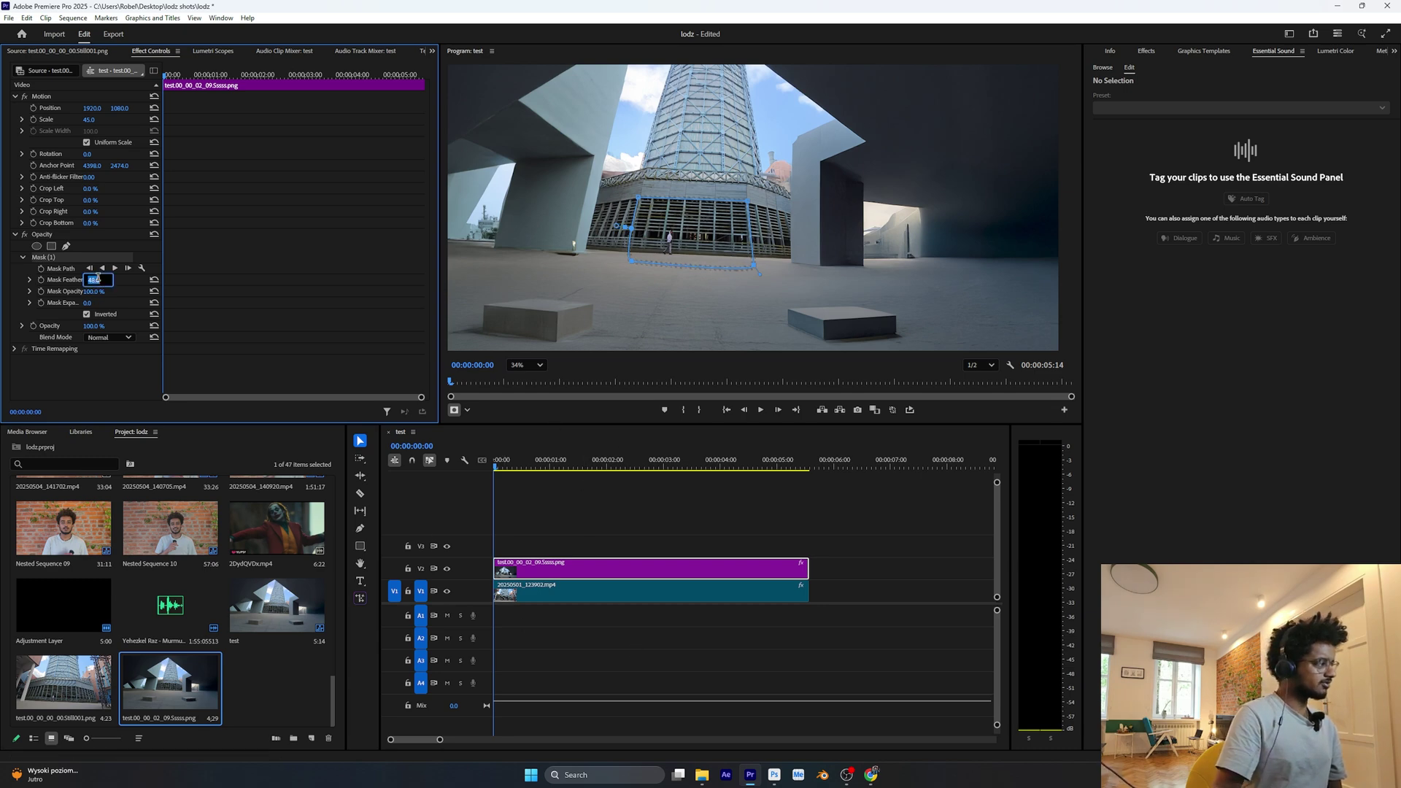
left_click(684, 652)
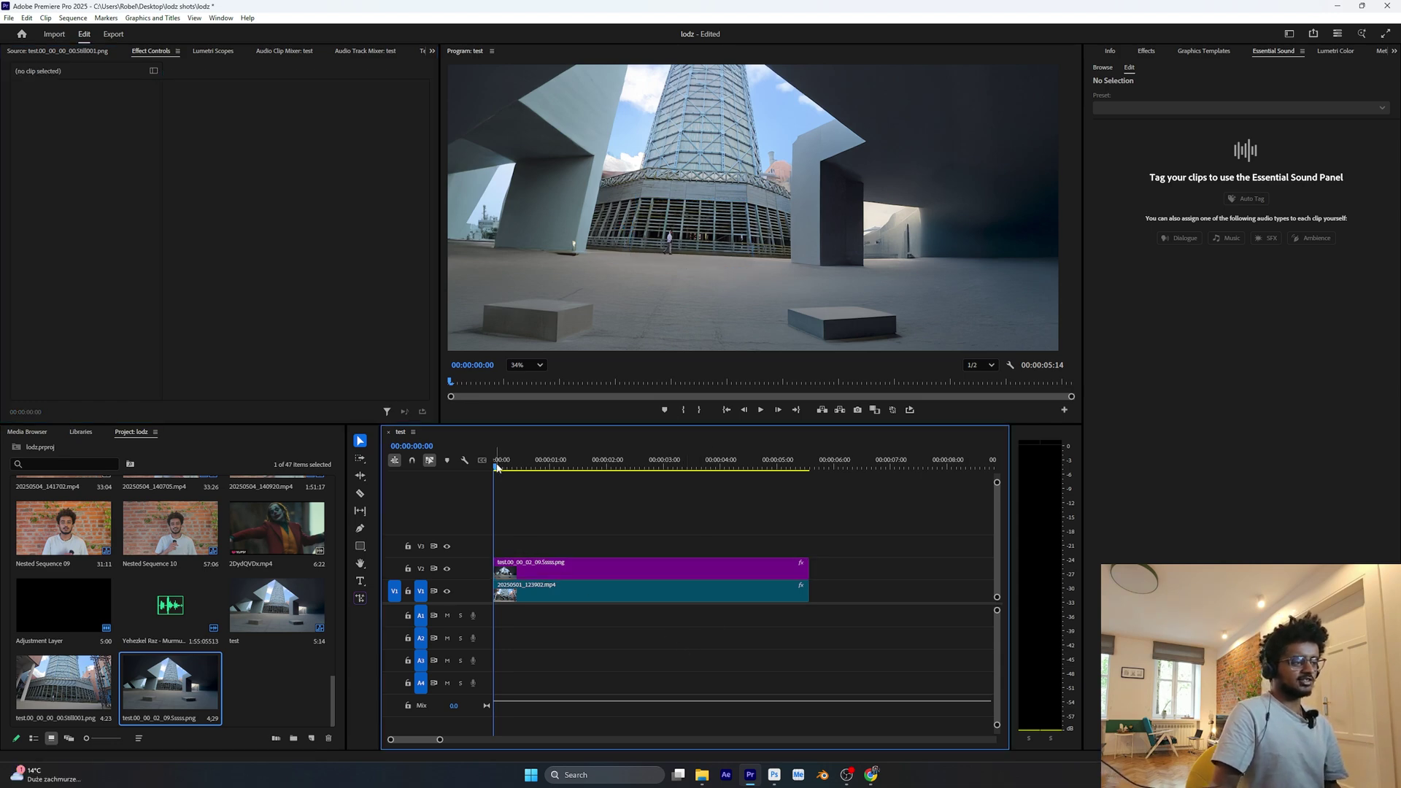
Set the Program monitor zoom to Fit and play the sequence from the start.
left_click(647, 461)
left_click(525, 365)
left_click(524, 378)
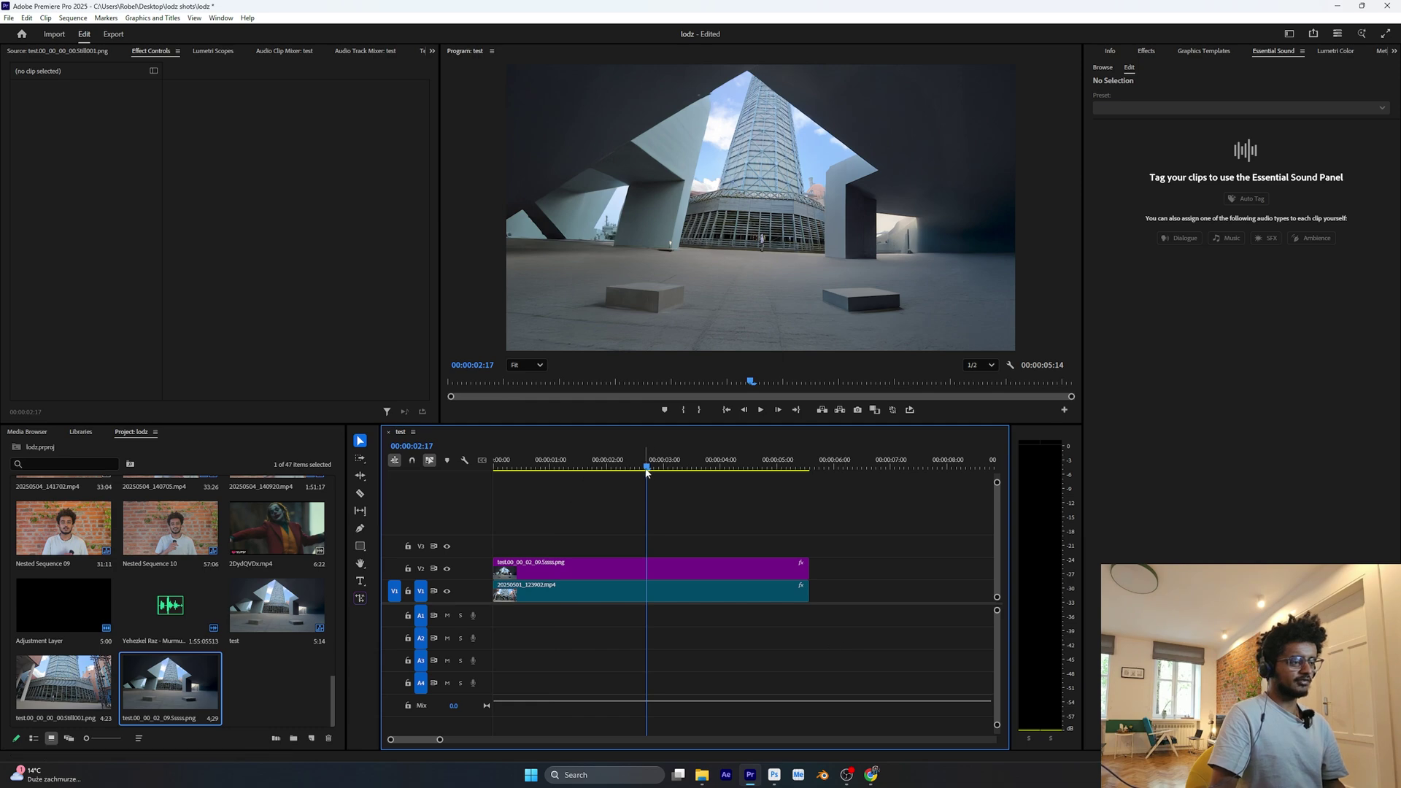
left_click_drag(648, 467, 495, 468)
key("space")
key("space")
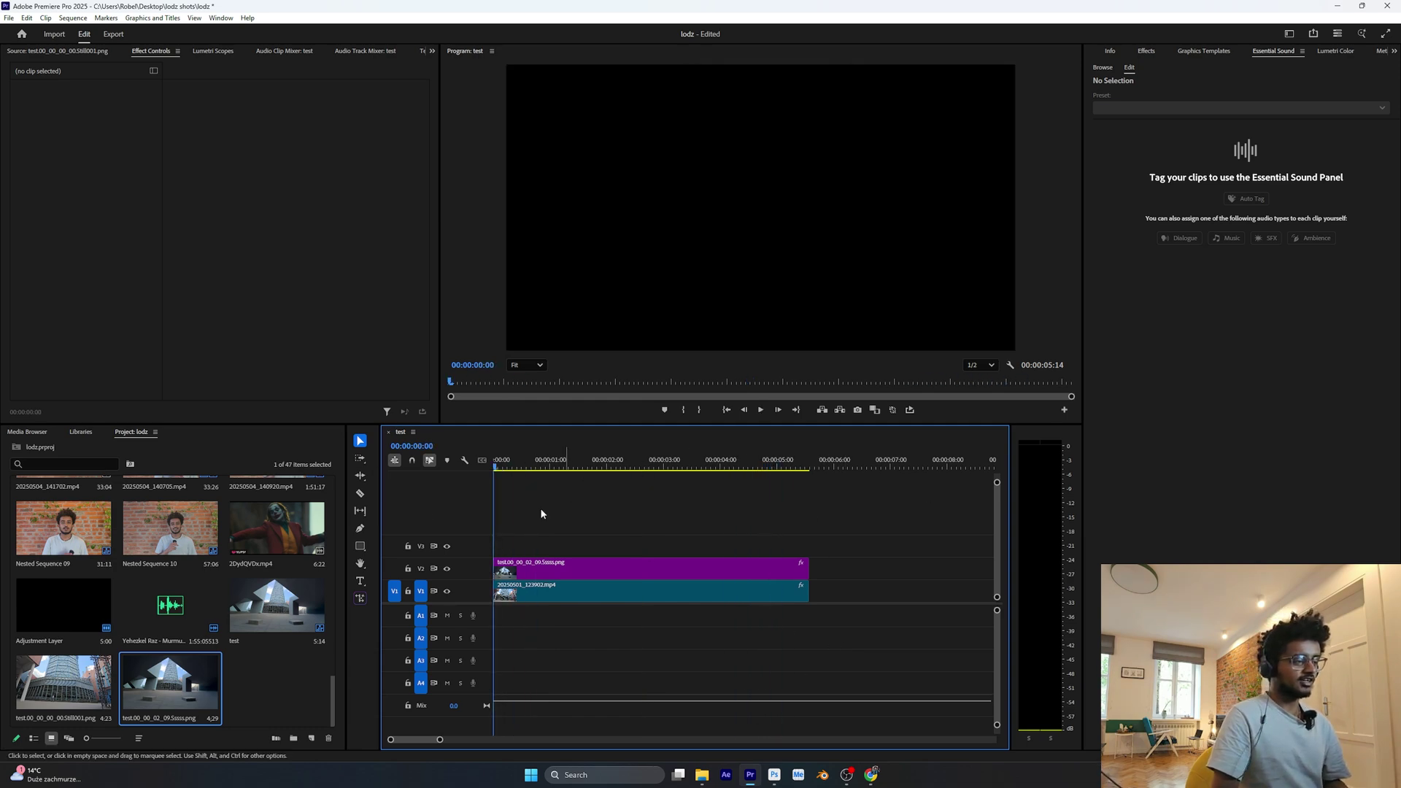
key("Right")
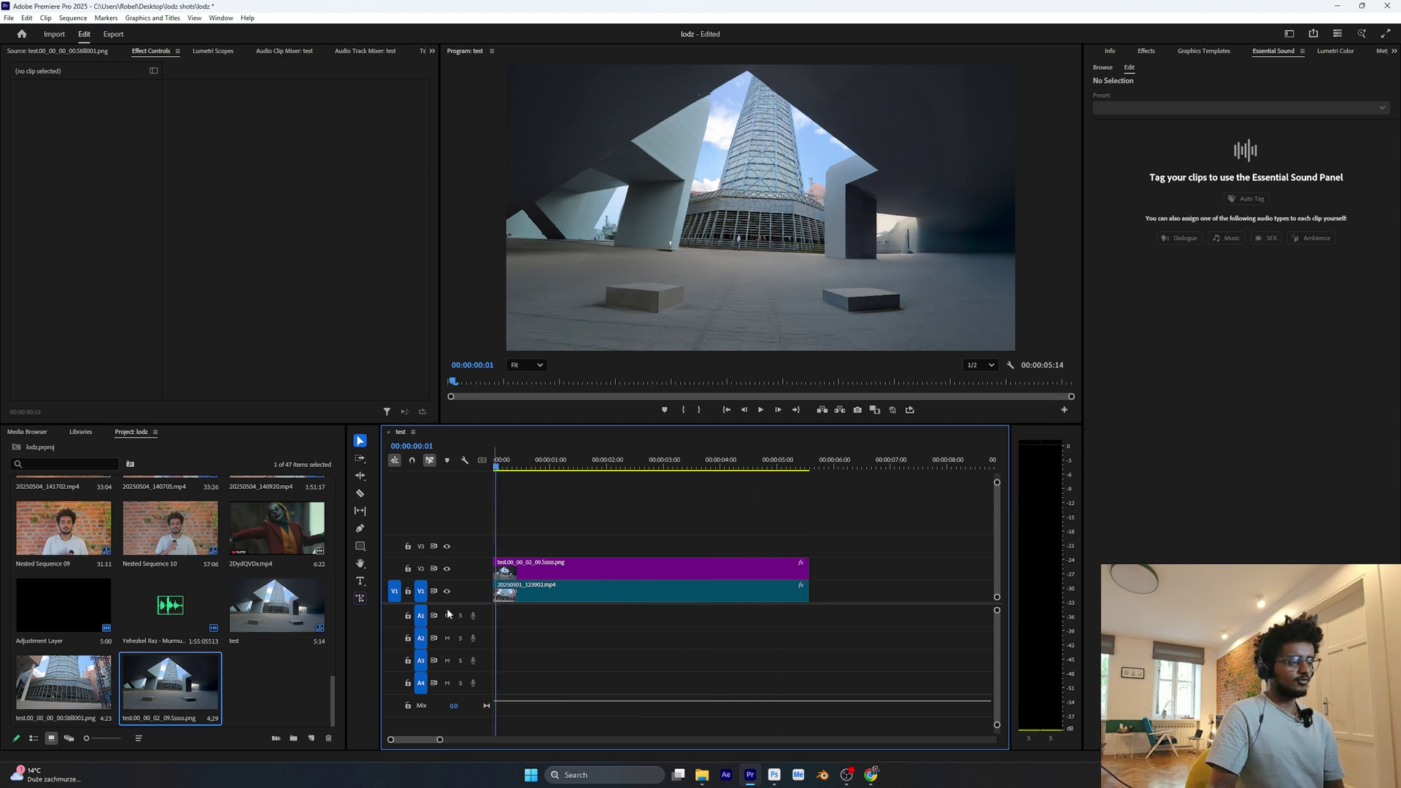
Toggle the V2 background track off and on to compare, then select the image clip.
left_click(446, 569)
left_click(446, 572)
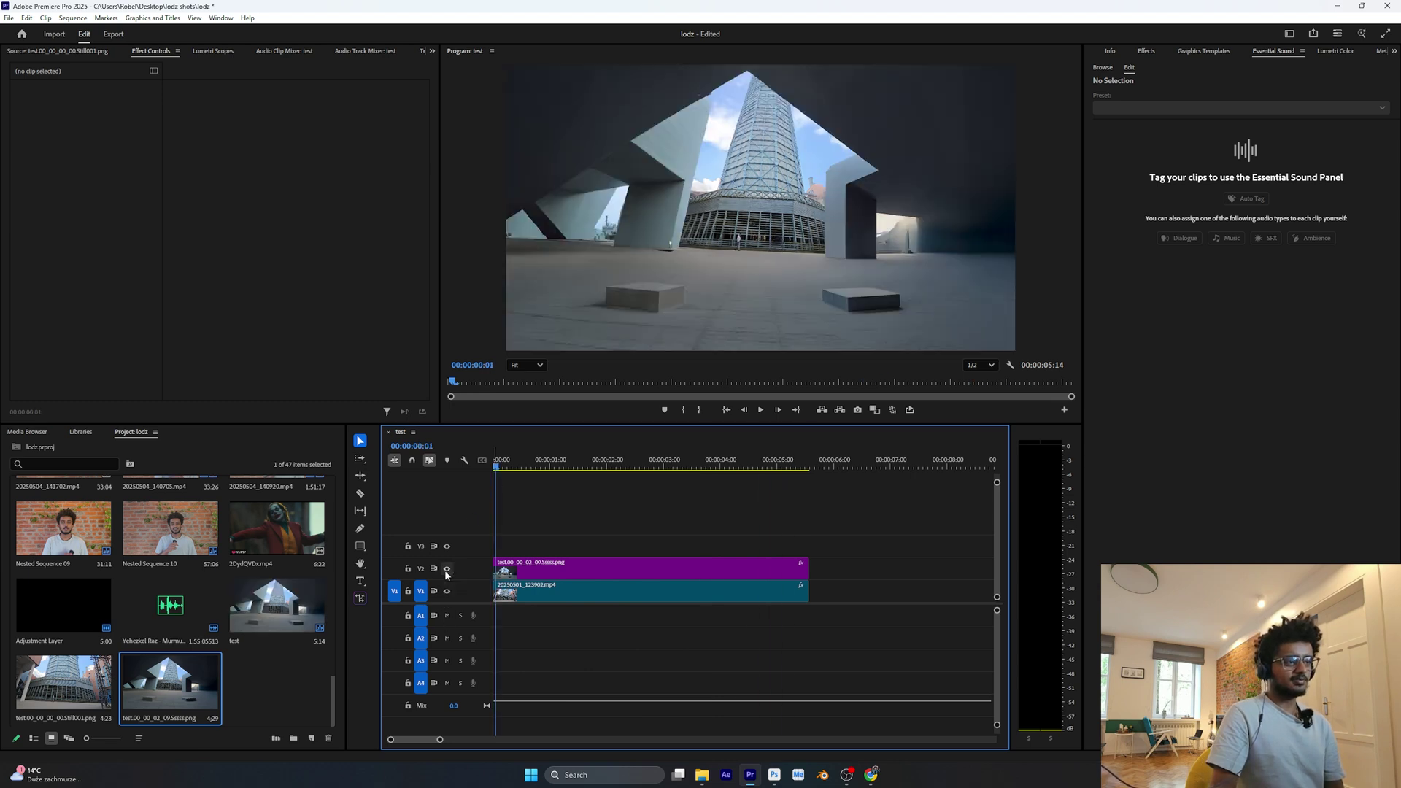
left_click(447, 573)
left_click(448, 574)
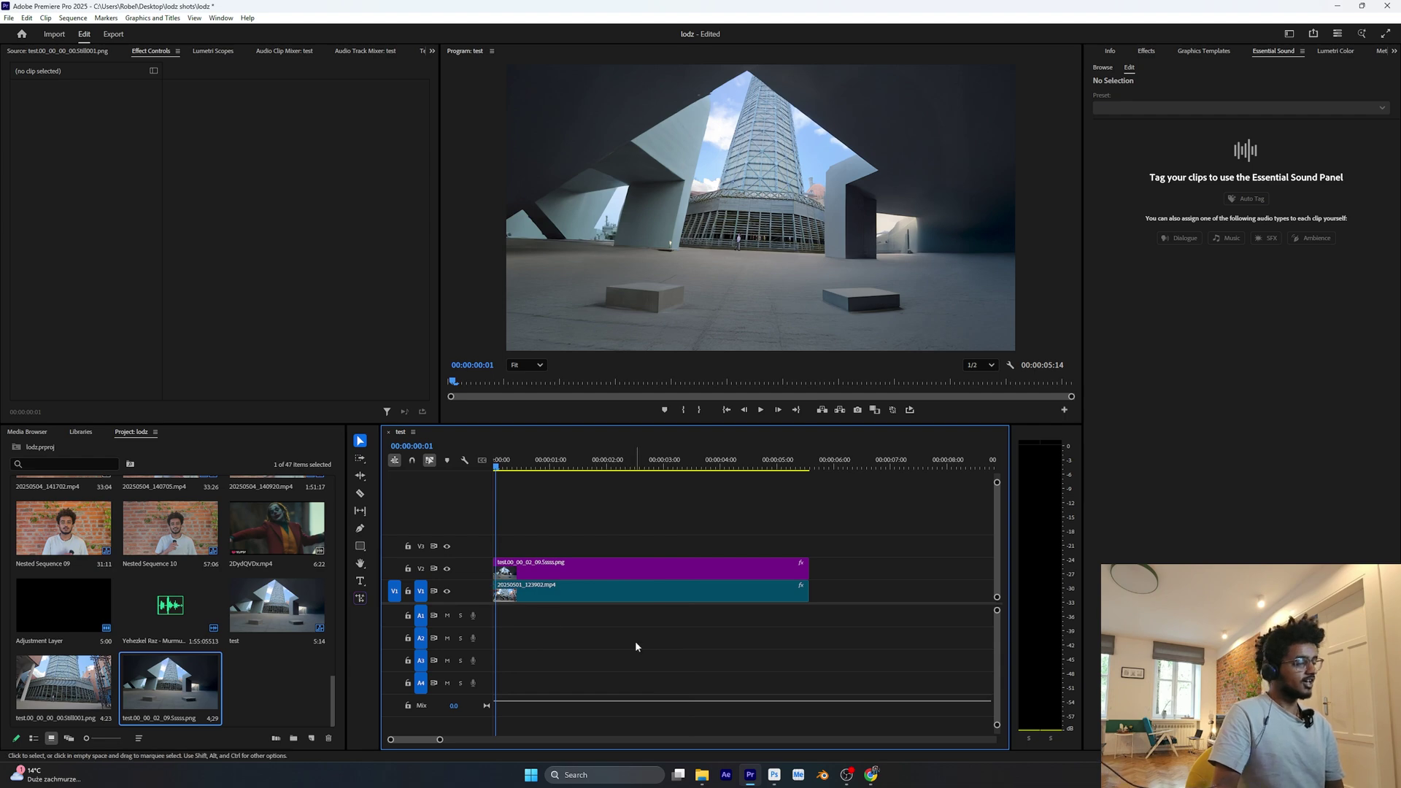
left_click(573, 568)
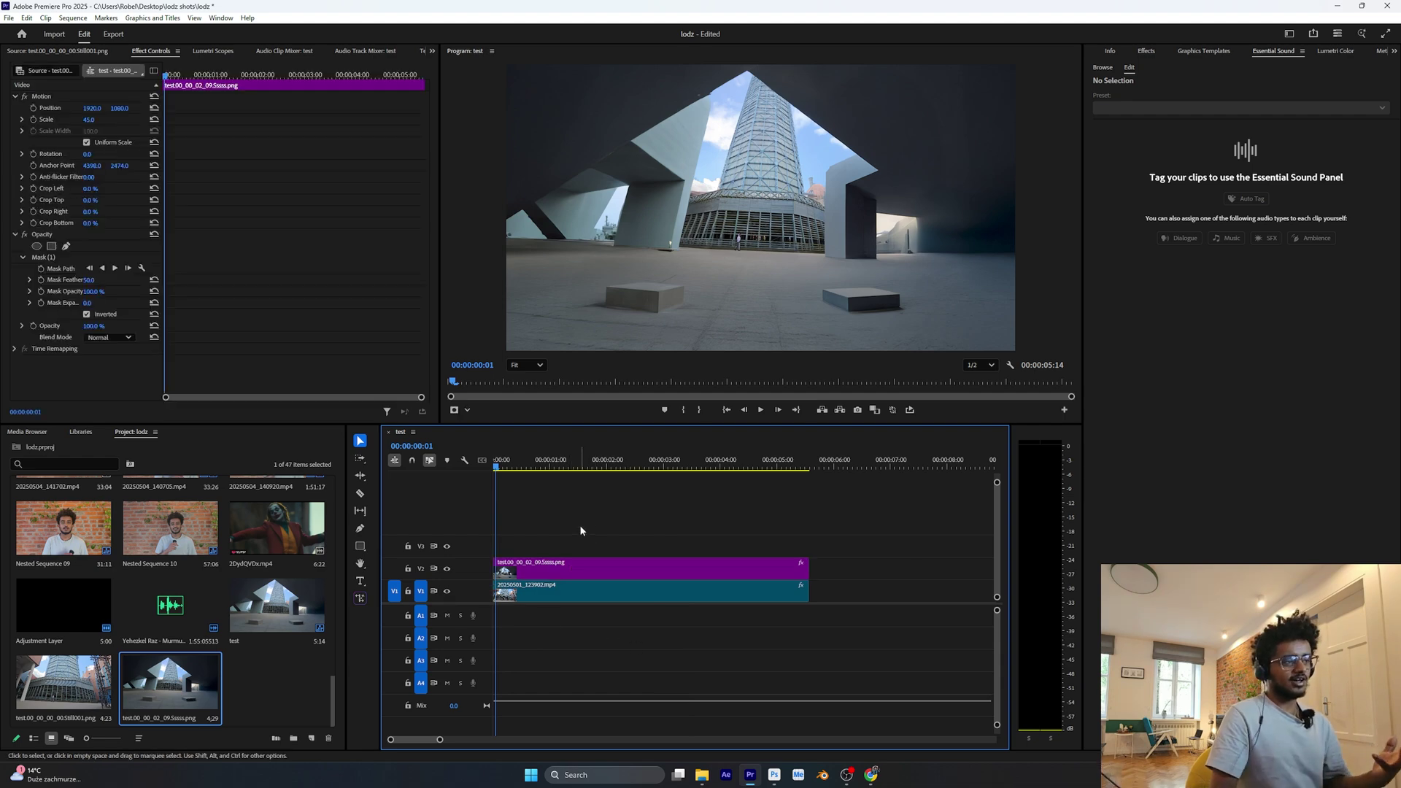
Deselect the background image clip on the timeline.
left_click(581, 531)
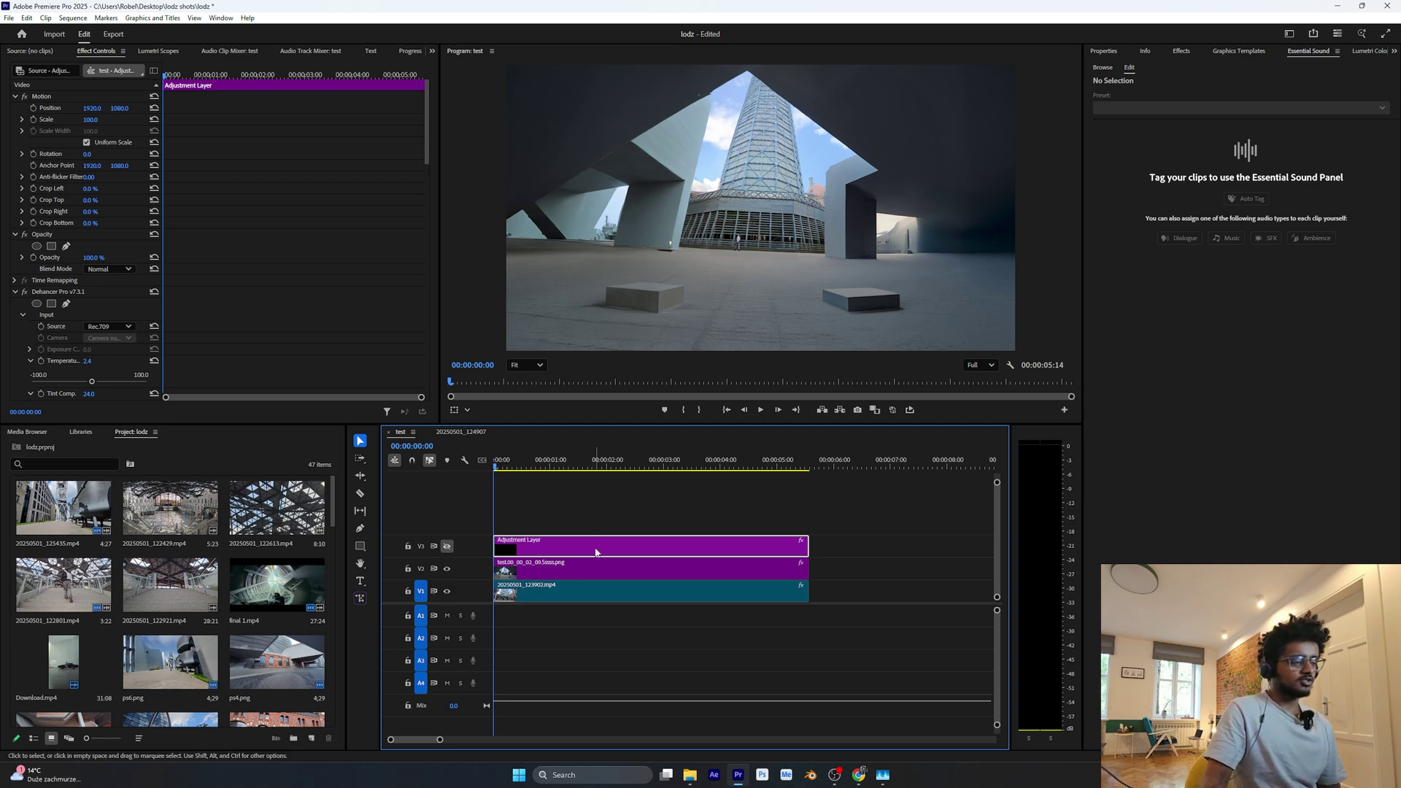
Enable the V3 adjustment layer's output, then toggle V3 and V2 off and on to compare.
left_click(448, 547)
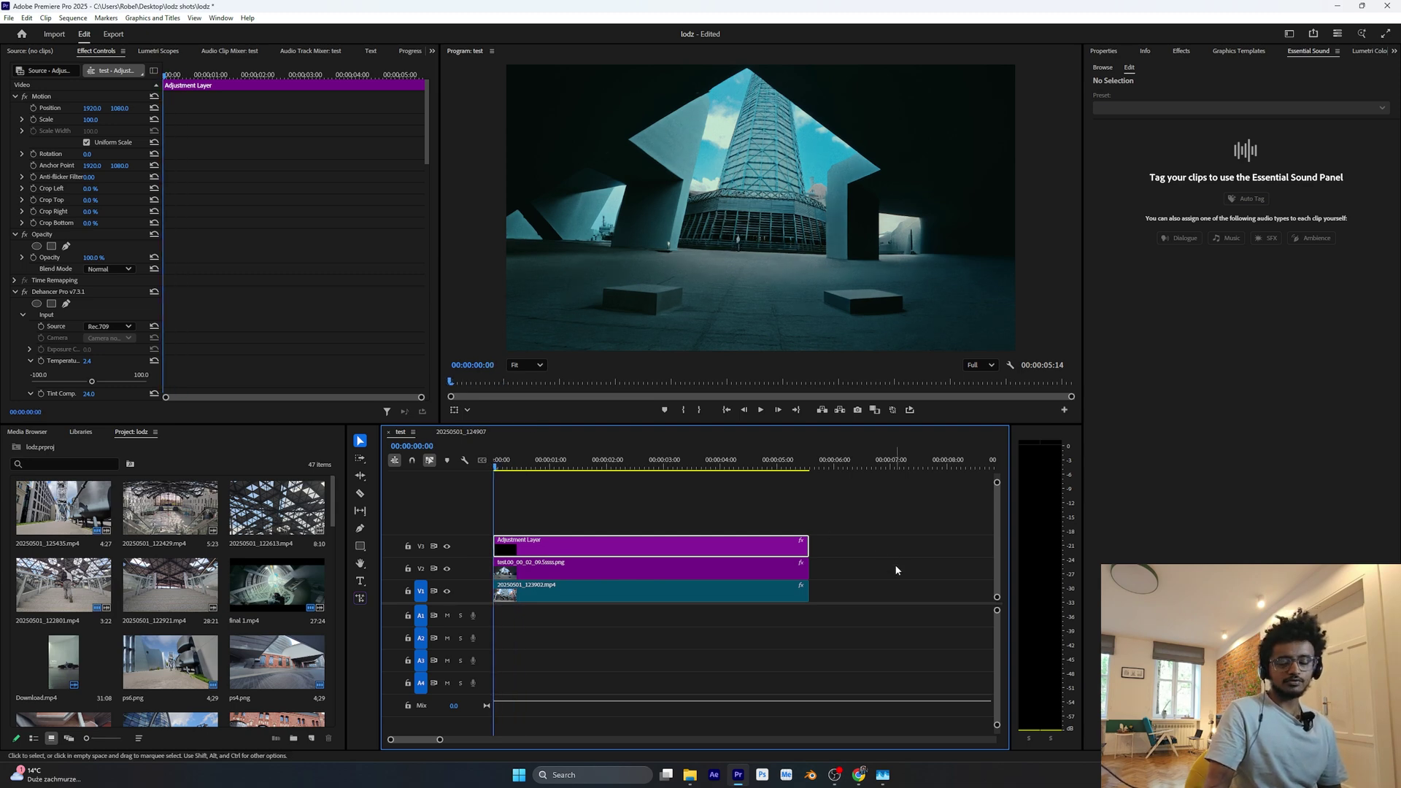
left_click(851, 569)
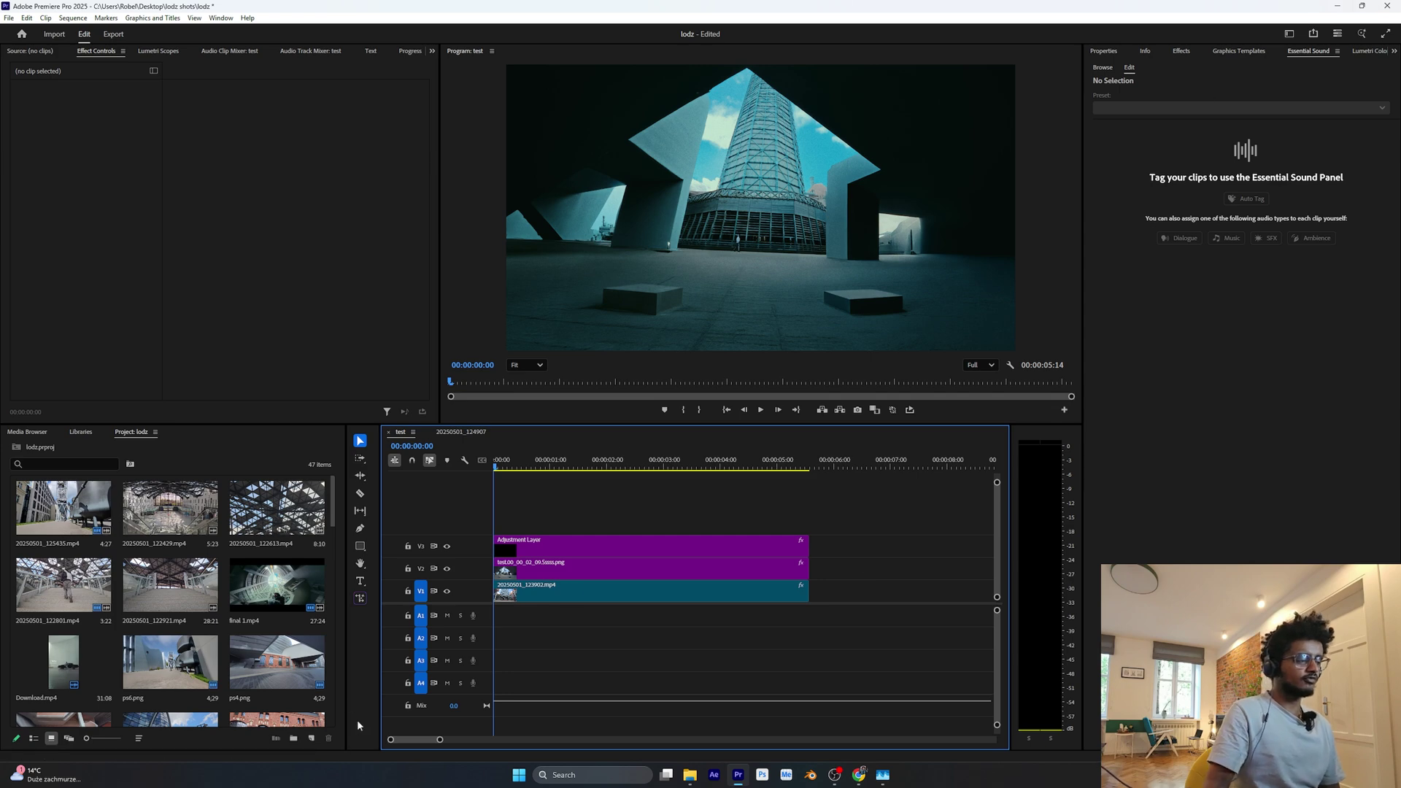
left_click(446, 546)
left_click(447, 568)
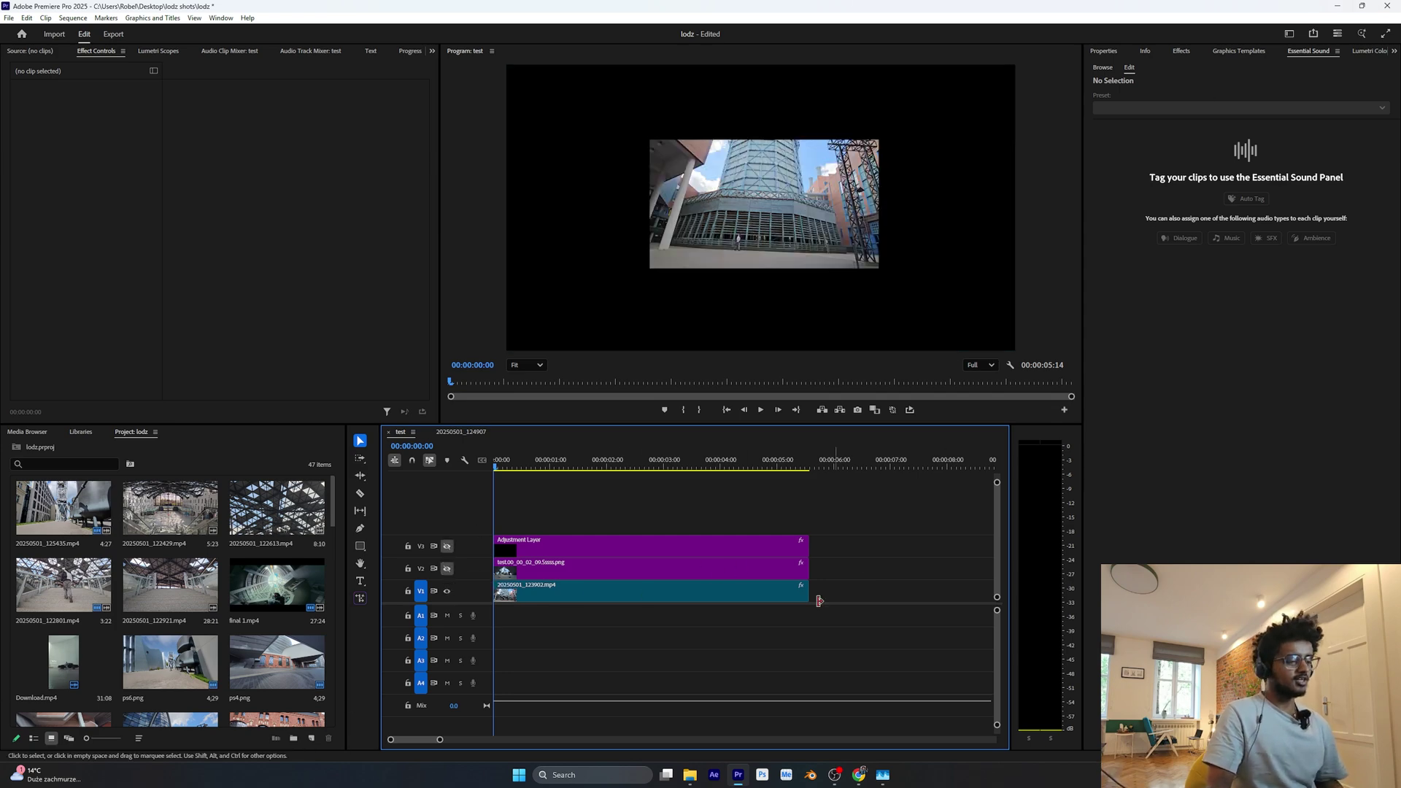
left_click(447, 568)
left_click(446, 546)
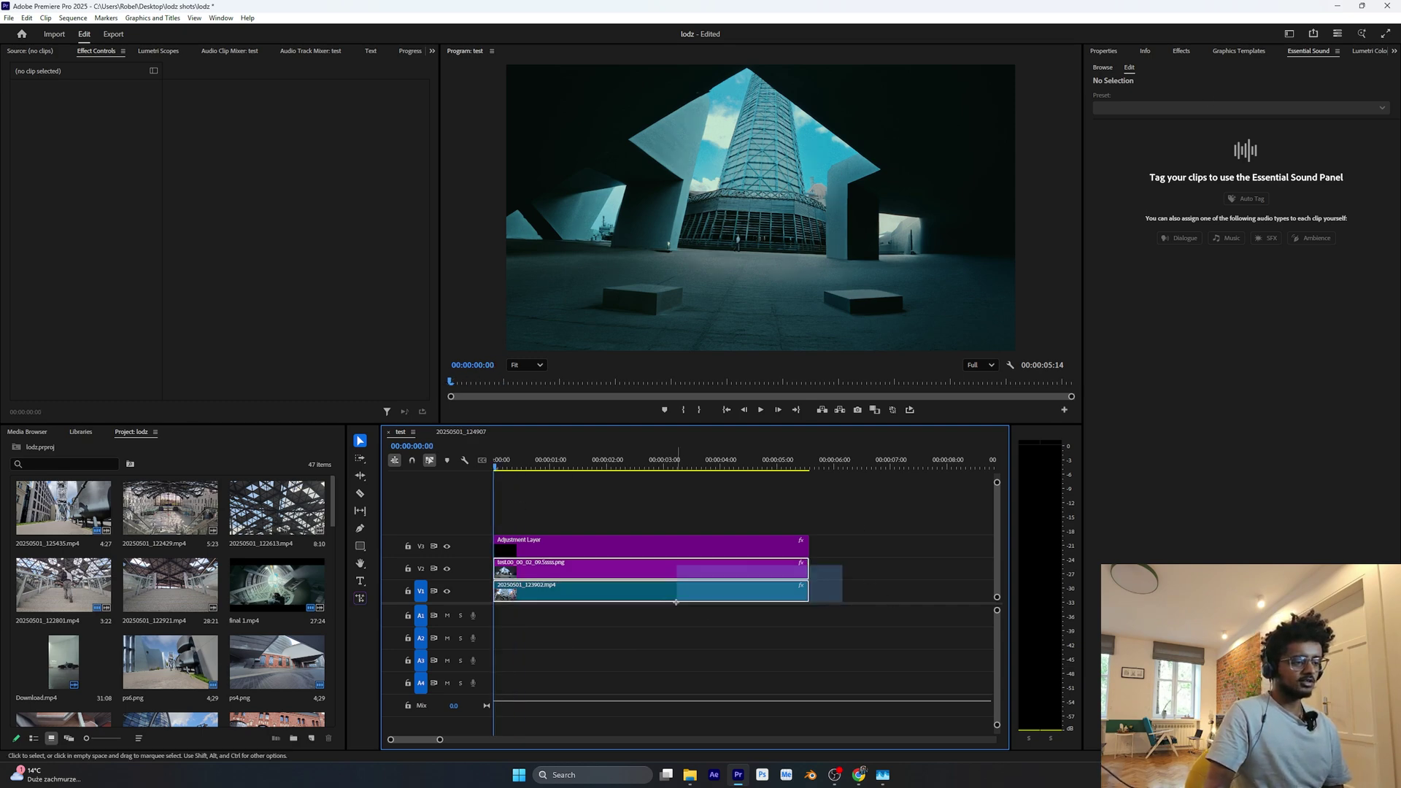
Nest the video, background image and adjustment layer clips into a sequence named 'test 1', then select it.
left_click_drag(890, 501, 619, 641)
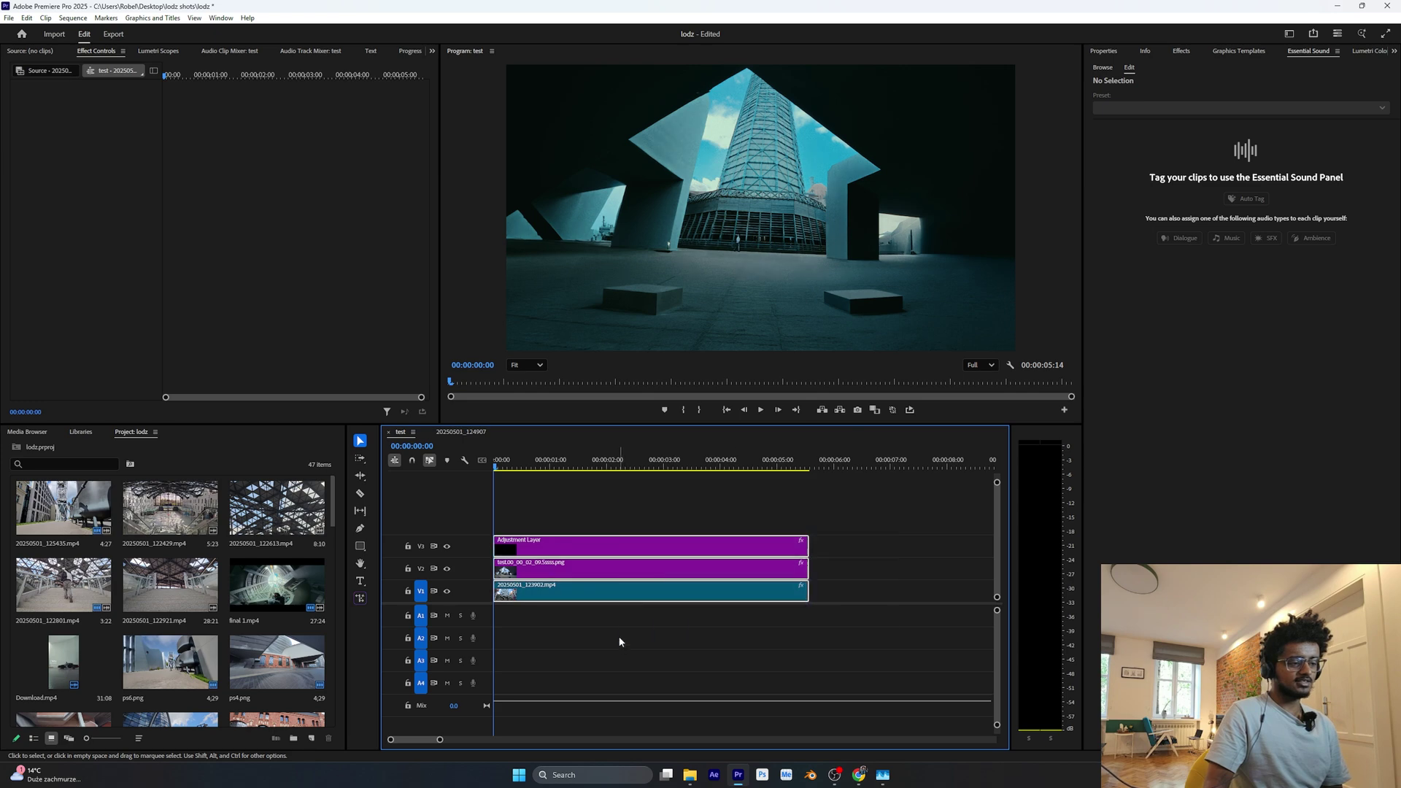
right_click(641, 550)
left_click(679, 502)
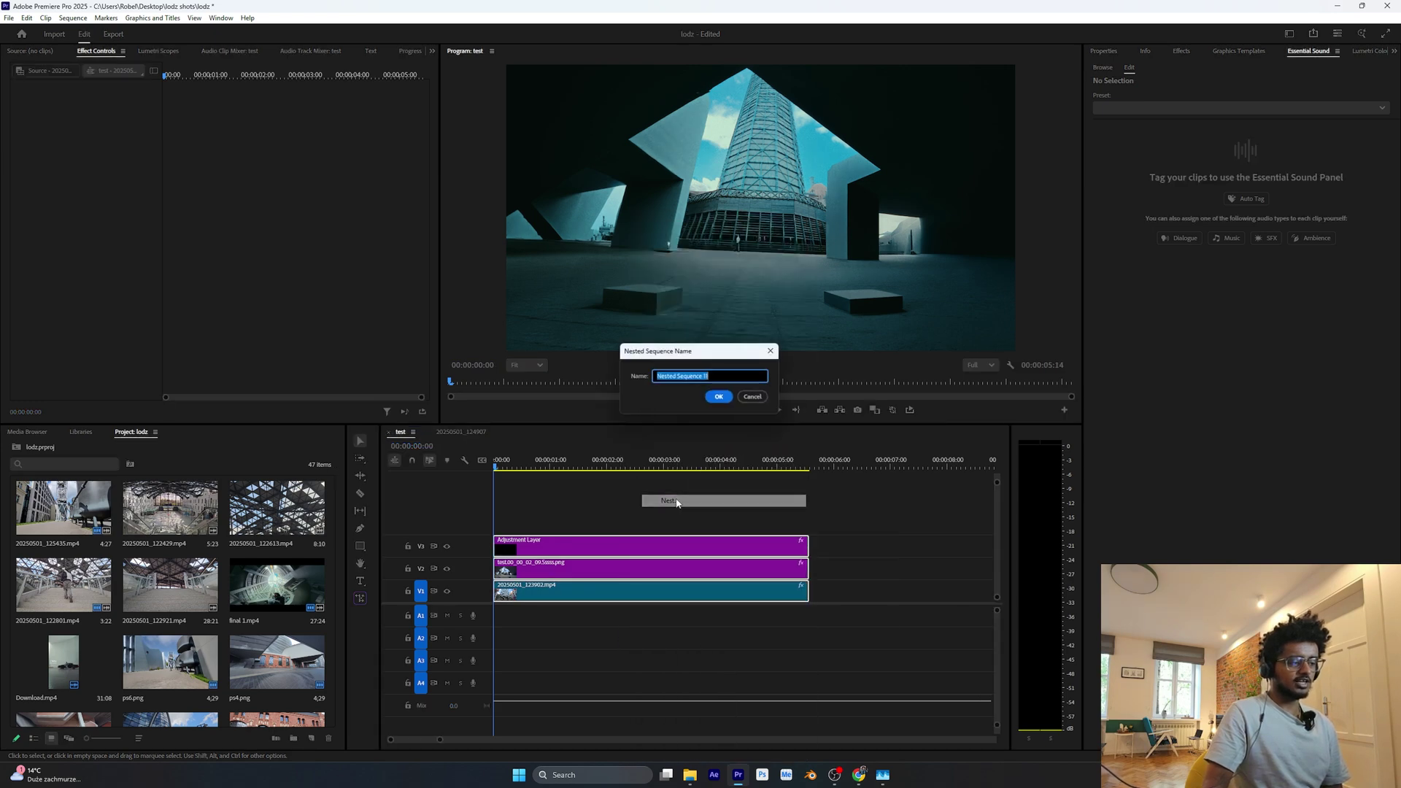
type("test")
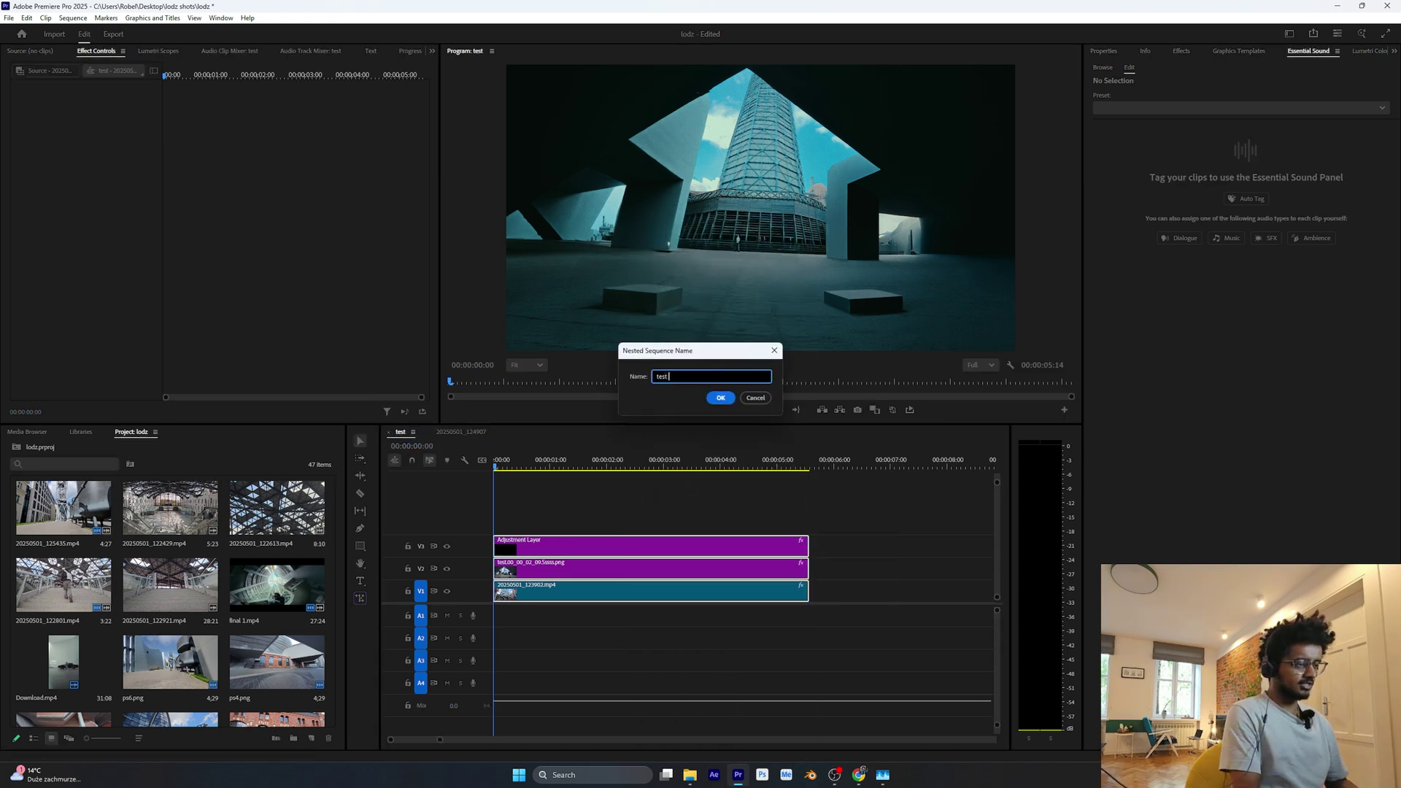
type(" 1")
key("Return")
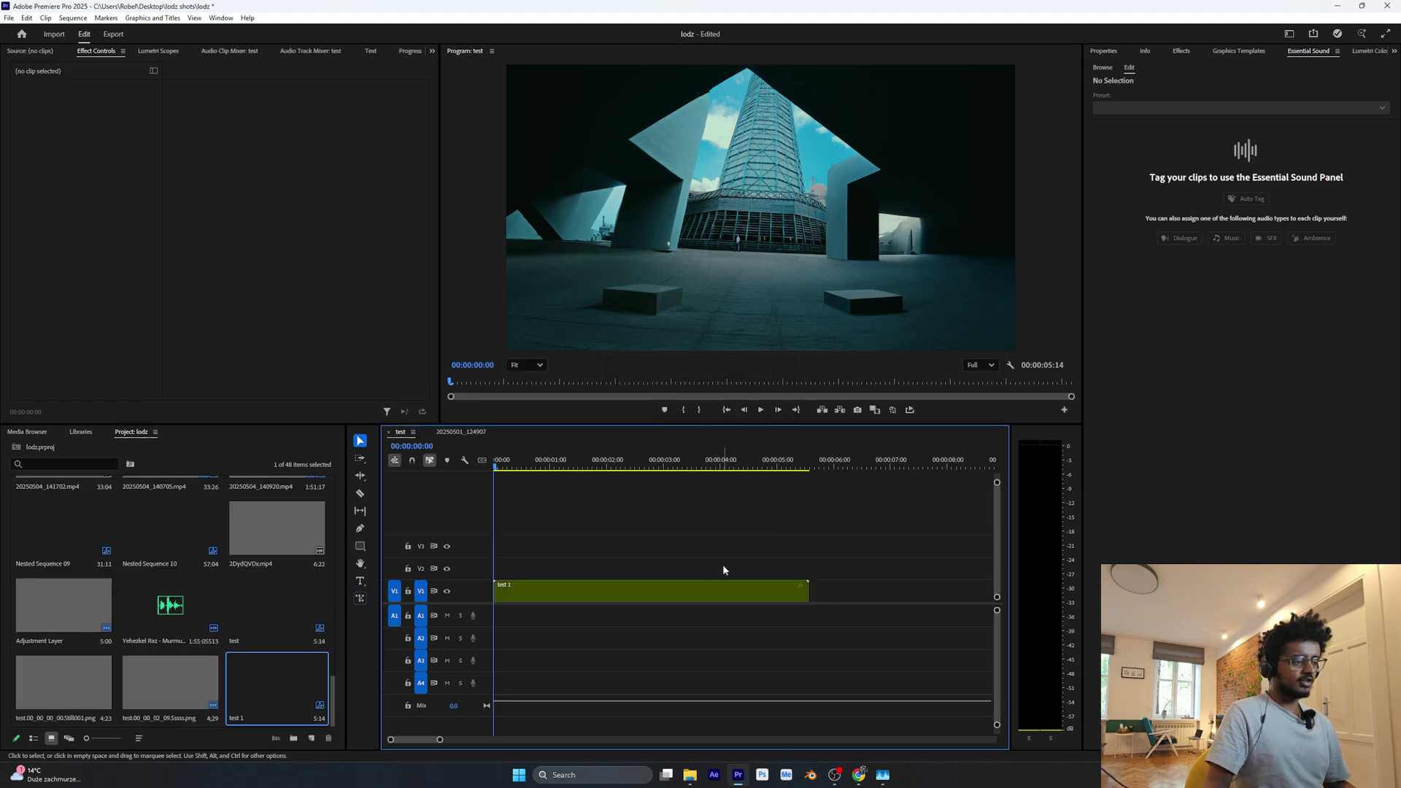
left_click(655, 590)
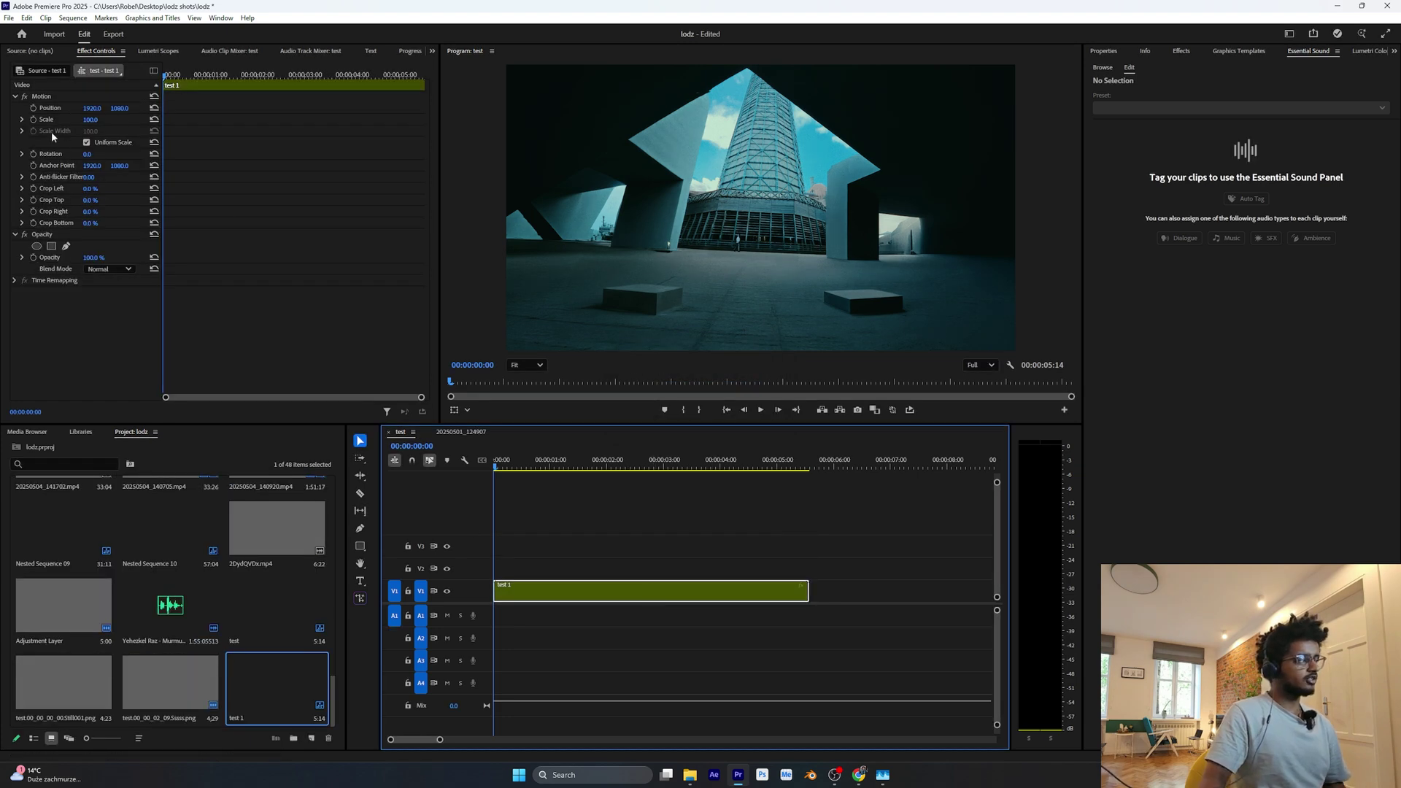
Keyframe the nest's Position and Scale, setting Scale to 120 at 00:00:04:20.
left_click(33, 119)
left_click(33, 107)
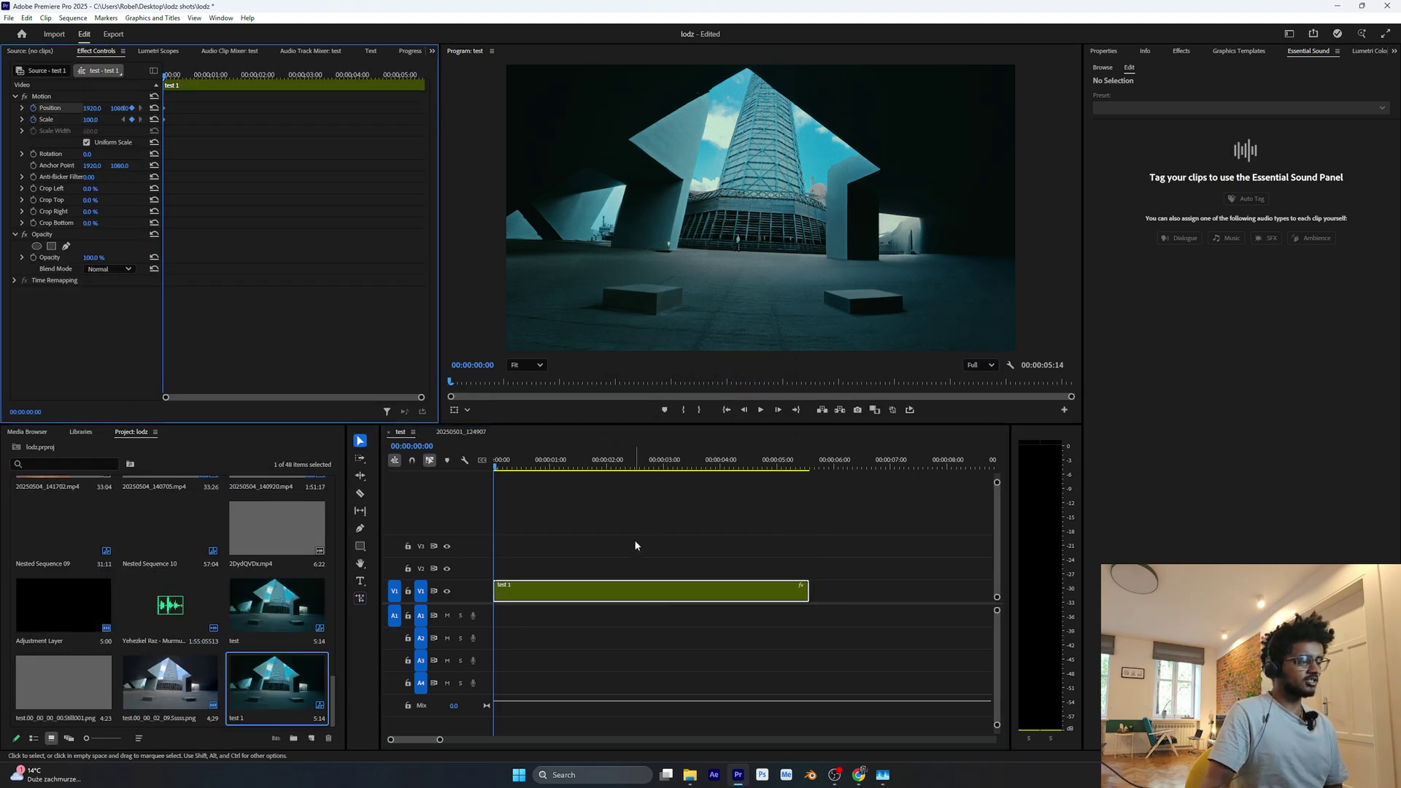
left_click_drag(492, 468, 766, 471)
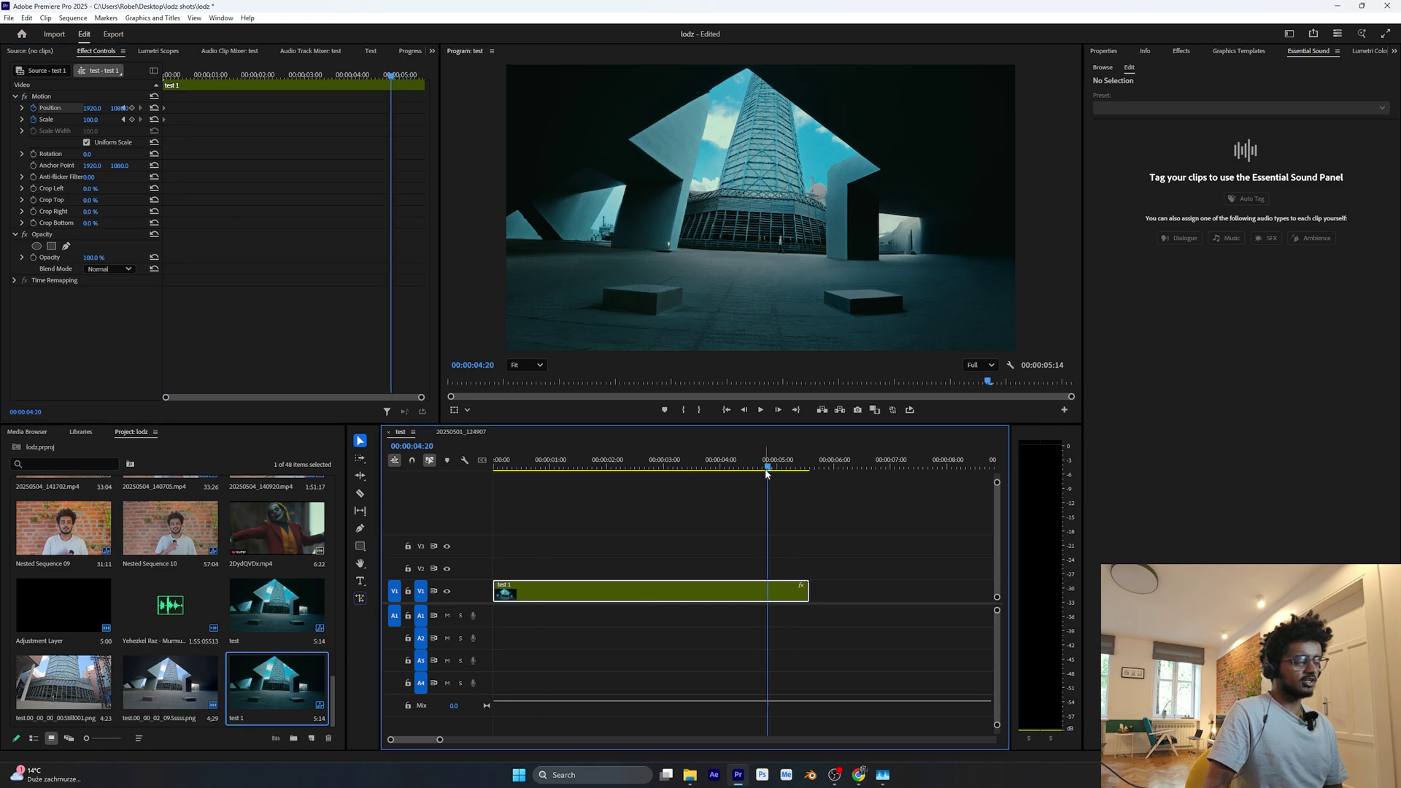
left_click(93, 120)
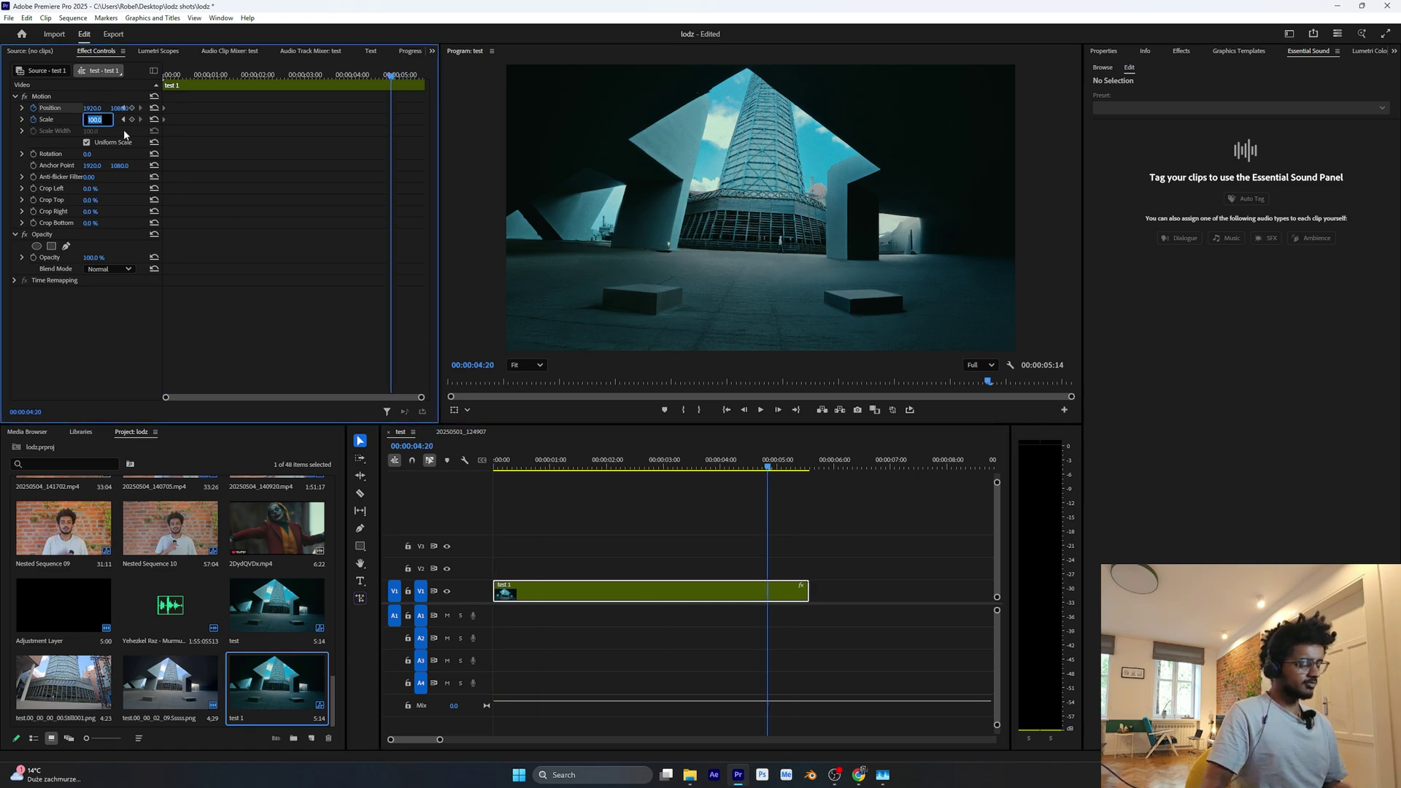
type("120")
key("Return")
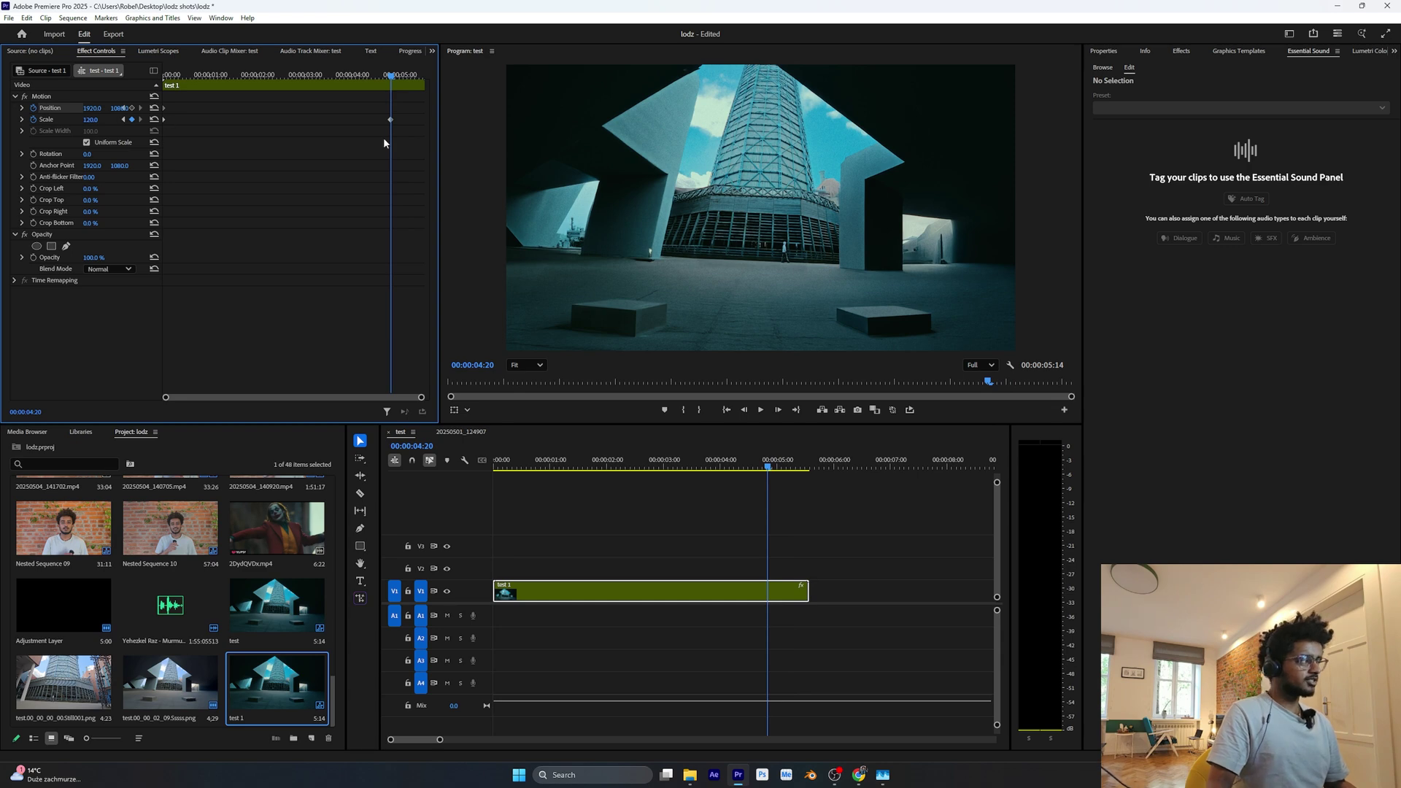
Shift the image left in the Program monitor and move the end keyframes to the clip's last frame.
left_click(807, 252)
left_click_drag(808, 265, 778, 265)
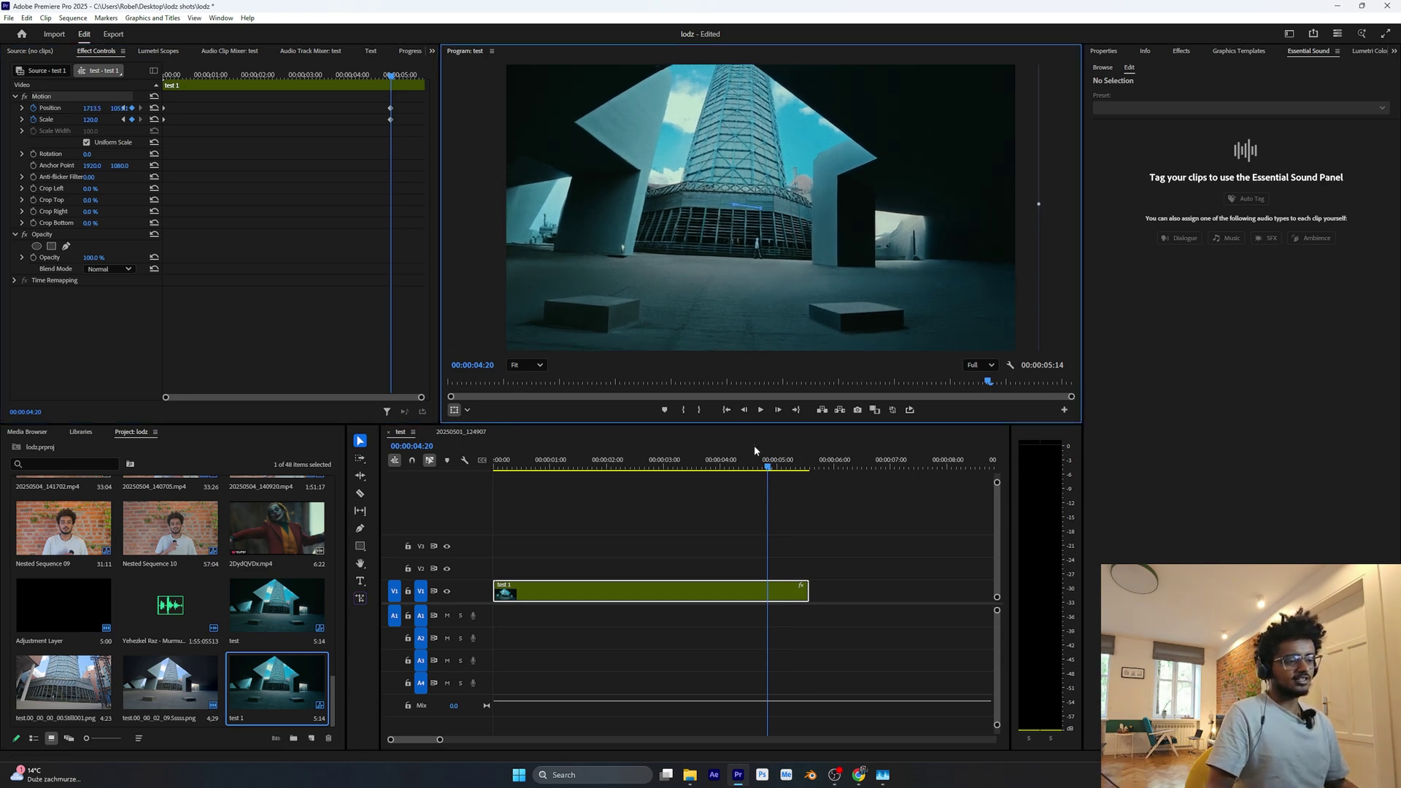
left_click(340, 93)
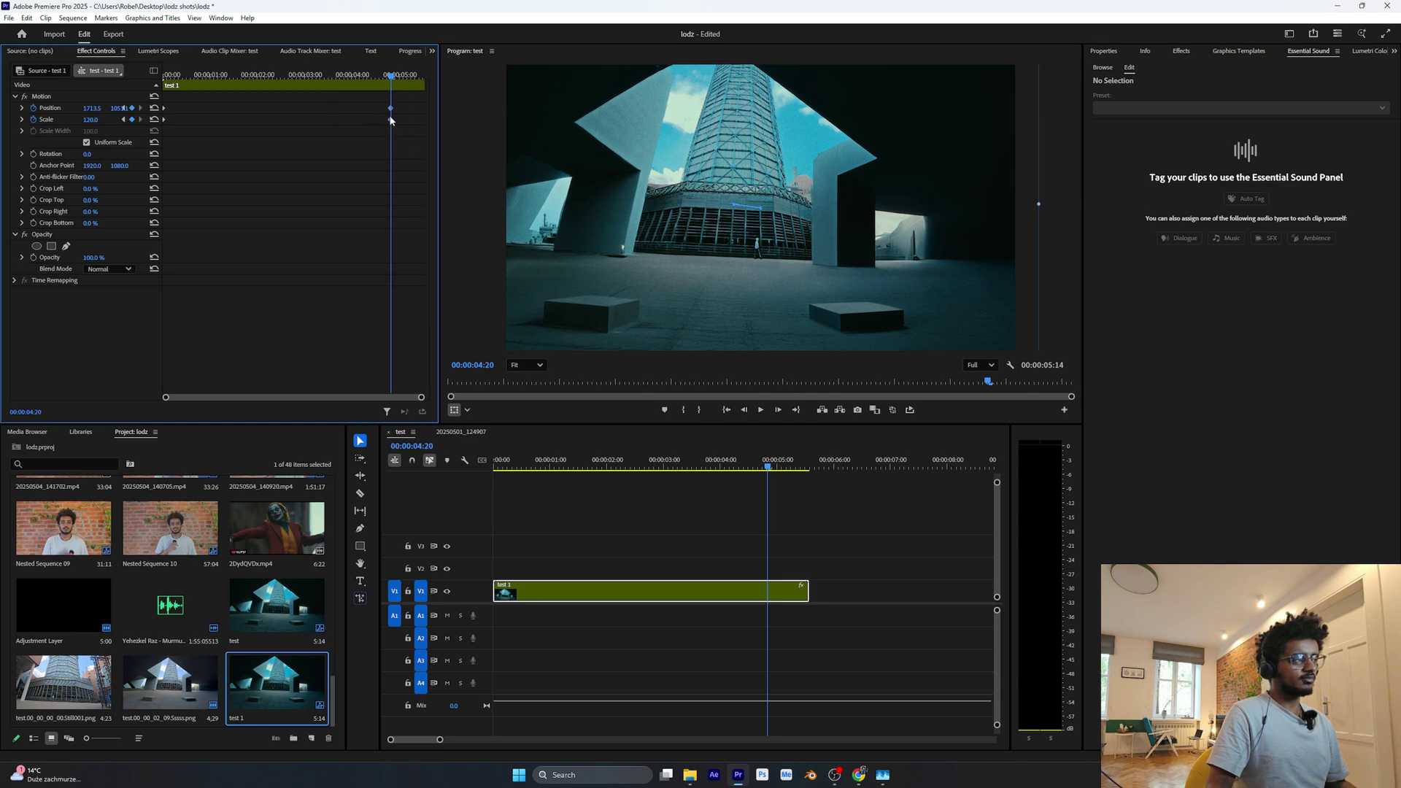
left_click_drag(392, 120, 426, 128)
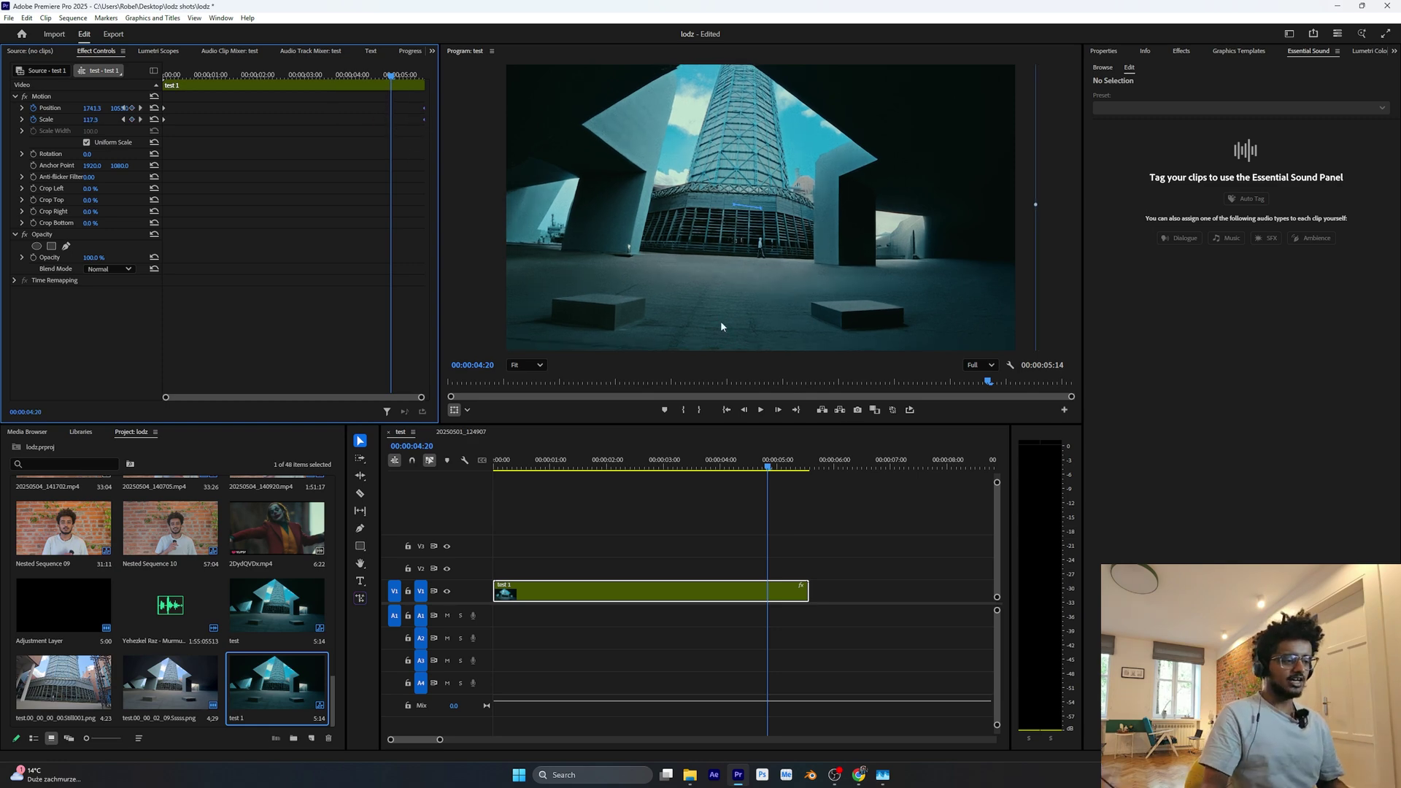
Play back the push-in camera move from the sequence start.
left_click(673, 464)
key("Home")
key("space")
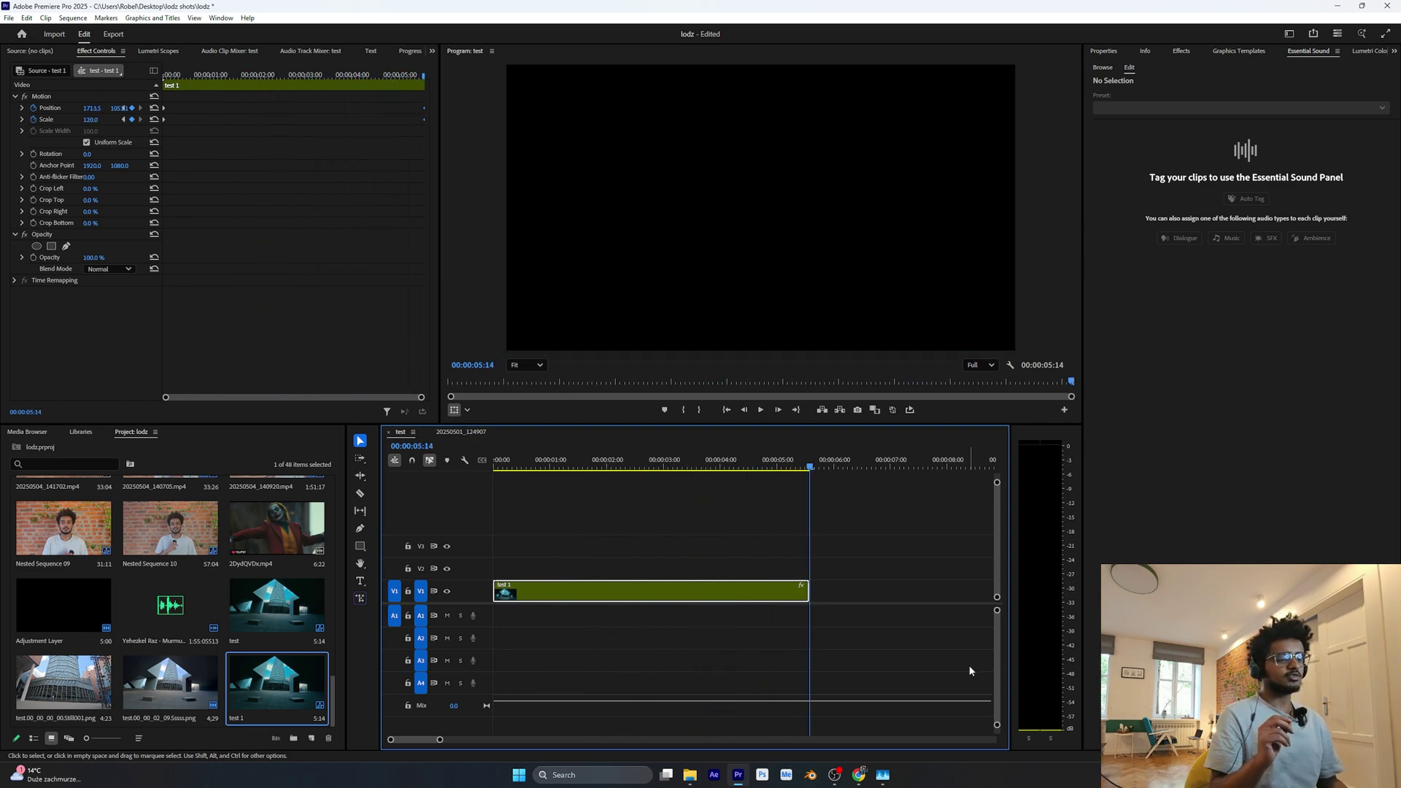
key("space")
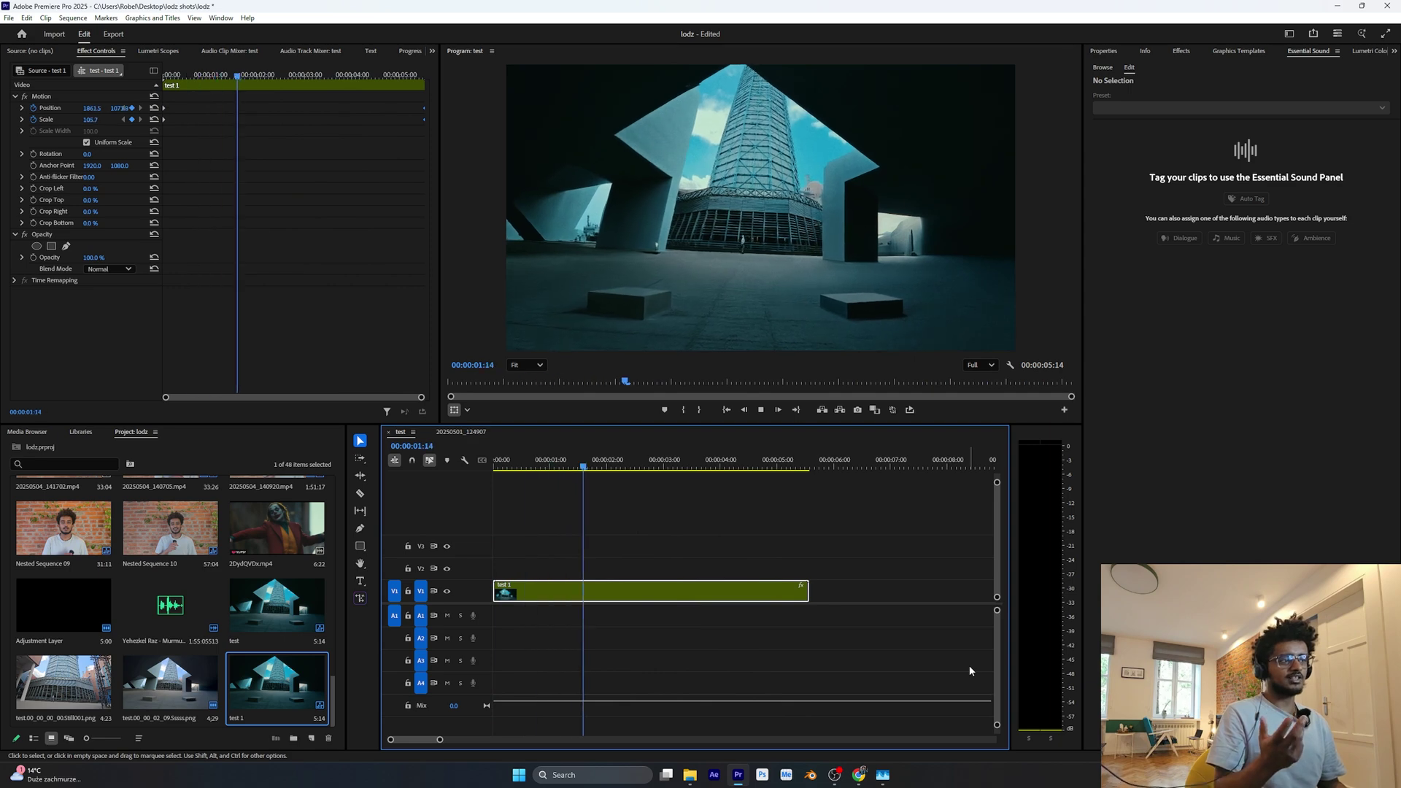